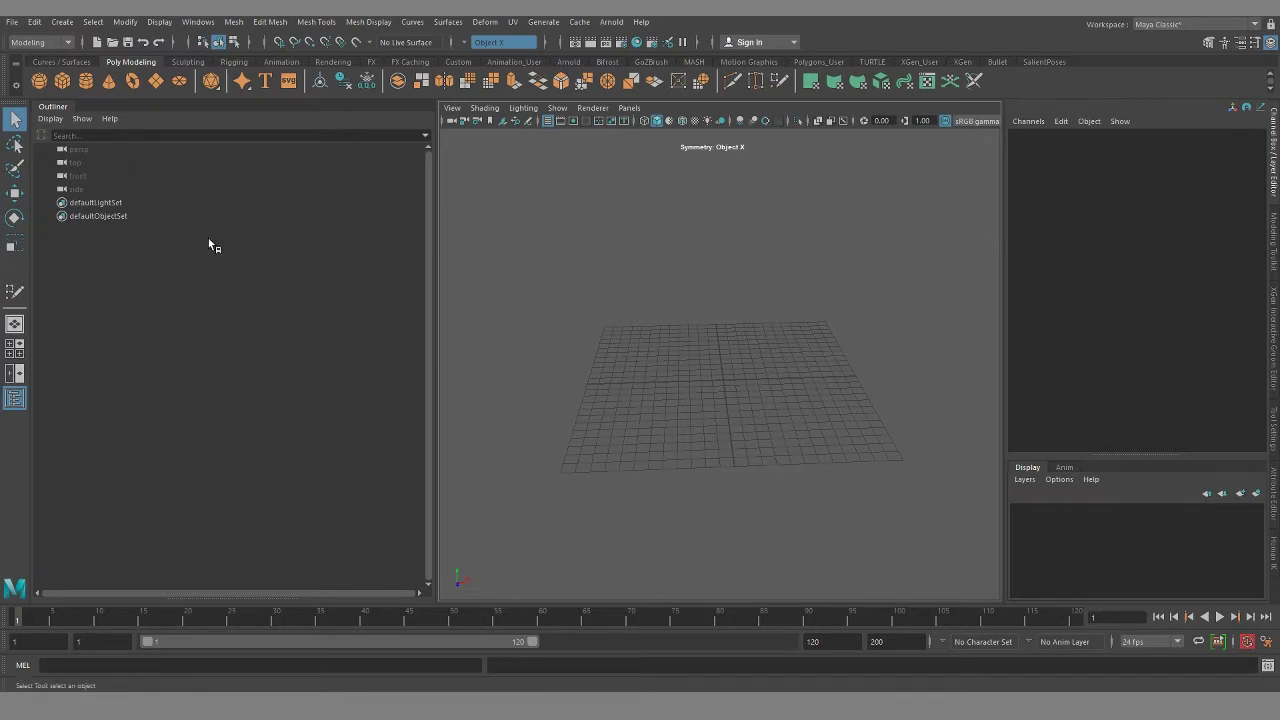
Step: Create a polygon plane at the origin and scale it uniformly to about 3.44
left_click(157, 86)
left_click_drag(690, 372, 711, 386, "alt")
right_click_drag(711, 386, 817, 457, "alt")
middle_click_drag(817, 457, 783, 380, "alt")
right_click_drag(750, 400, 780, 417, "alt")
left_click_drag(780, 417, 790, 450, "alt")
right_click_drag(725, 395, 783, 466, "alt")
key("r")
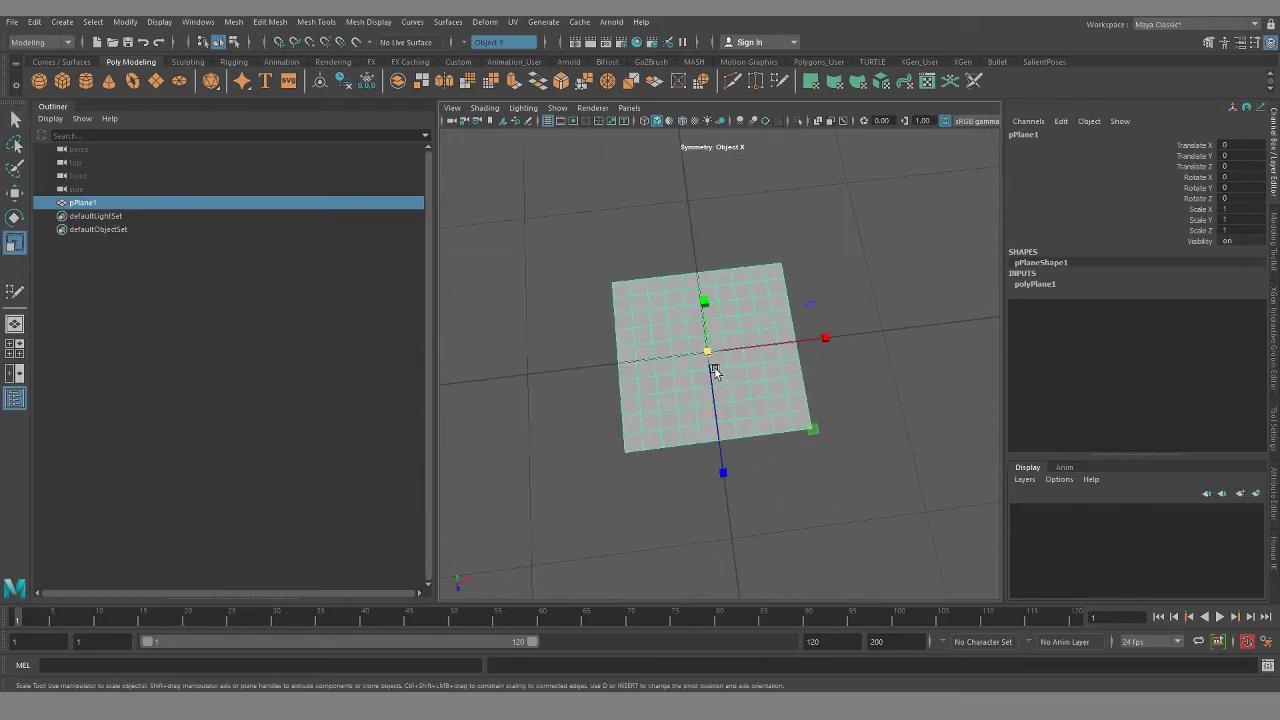
left_click_drag(708, 352, 1020, 392)
Step: Switch the plane to edge component mode and select the central edge line along its symmetry axis
right_click_drag(955, 390, 663, 377, "alt")
left_click_drag(663, 377, 650, 376, "alt")
right_click_drag(672, 378, 768, 394, "alt")
right_click_drag(701, 264, 733, 296, "alt")
left_click_drag(733, 296, 739, 312, "alt")
right_click(723, 253)
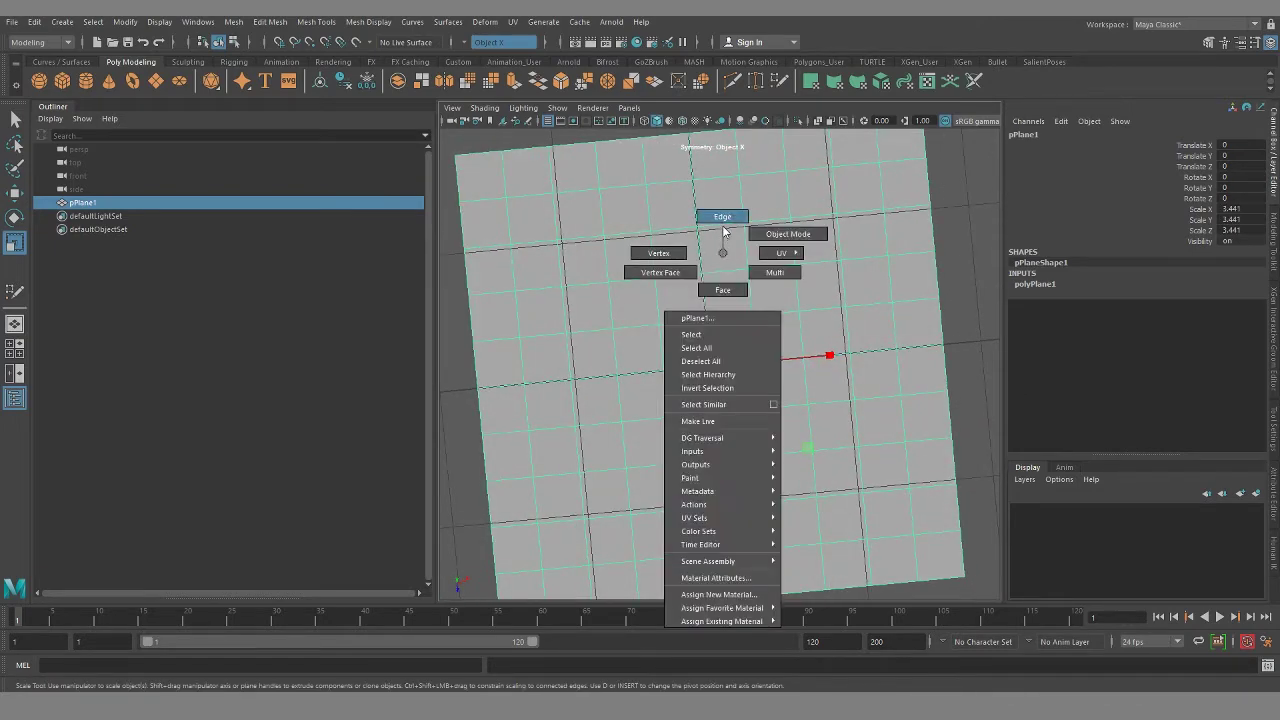
left_click(722, 218)
left_click(702, 258)
left_click_drag(750, 322, 811, 360, "alt")
left_click(688, 395)
left_click_drag(737, 409, 714, 423, "alt")
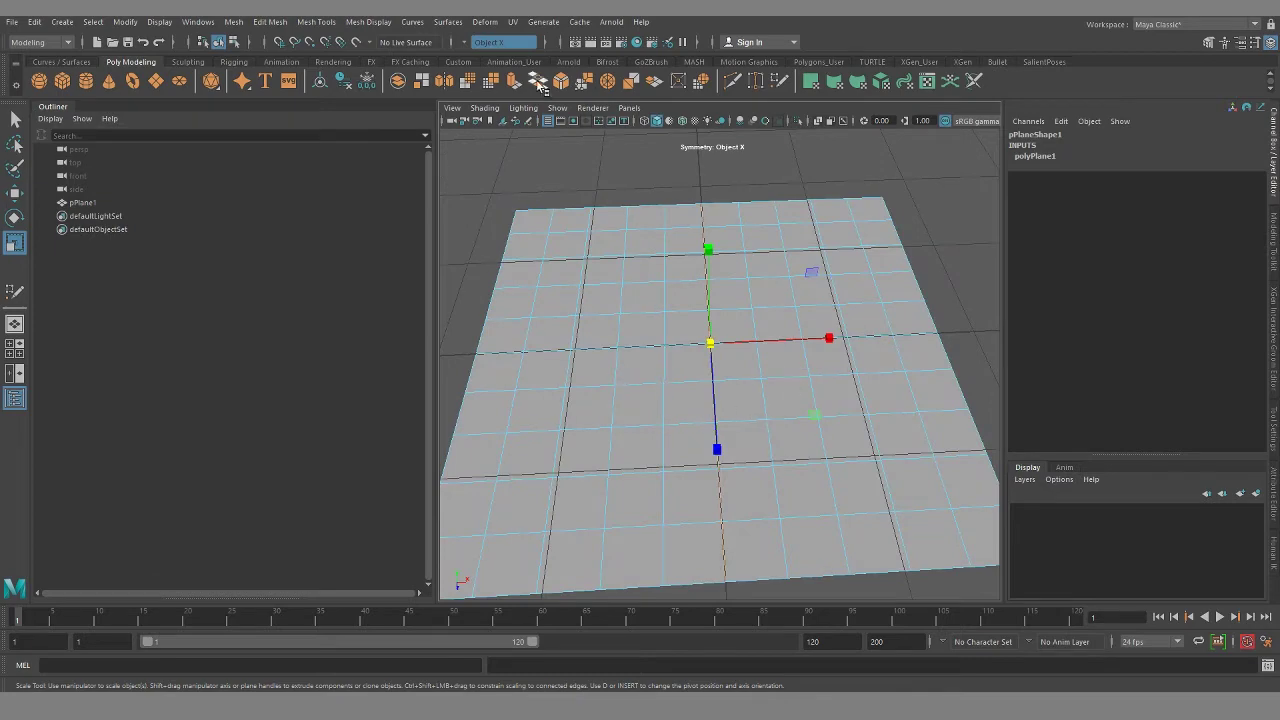
left_click_drag(729, 346, 700, 330, "alt")
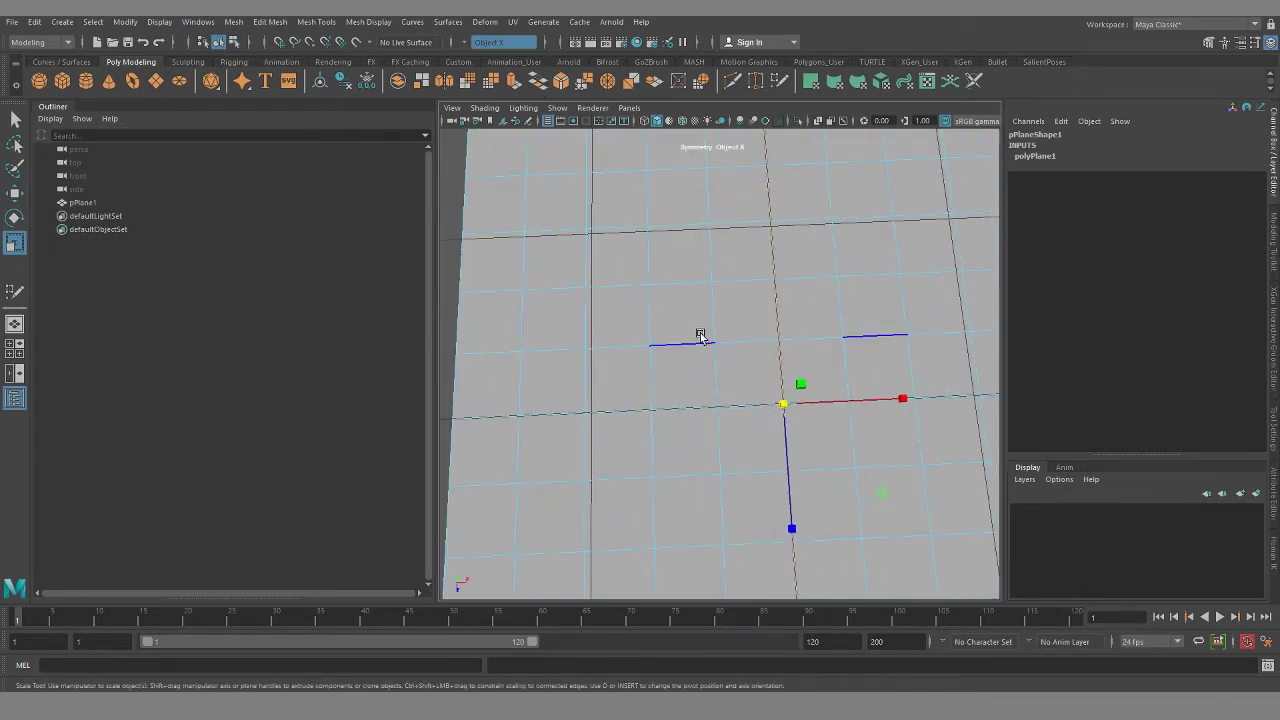
Step: Hide the viewport's reference grid
left_click(159, 22)
left_click(178, 56)
middle_click_drag(722, 416, 737, 431, "alt")
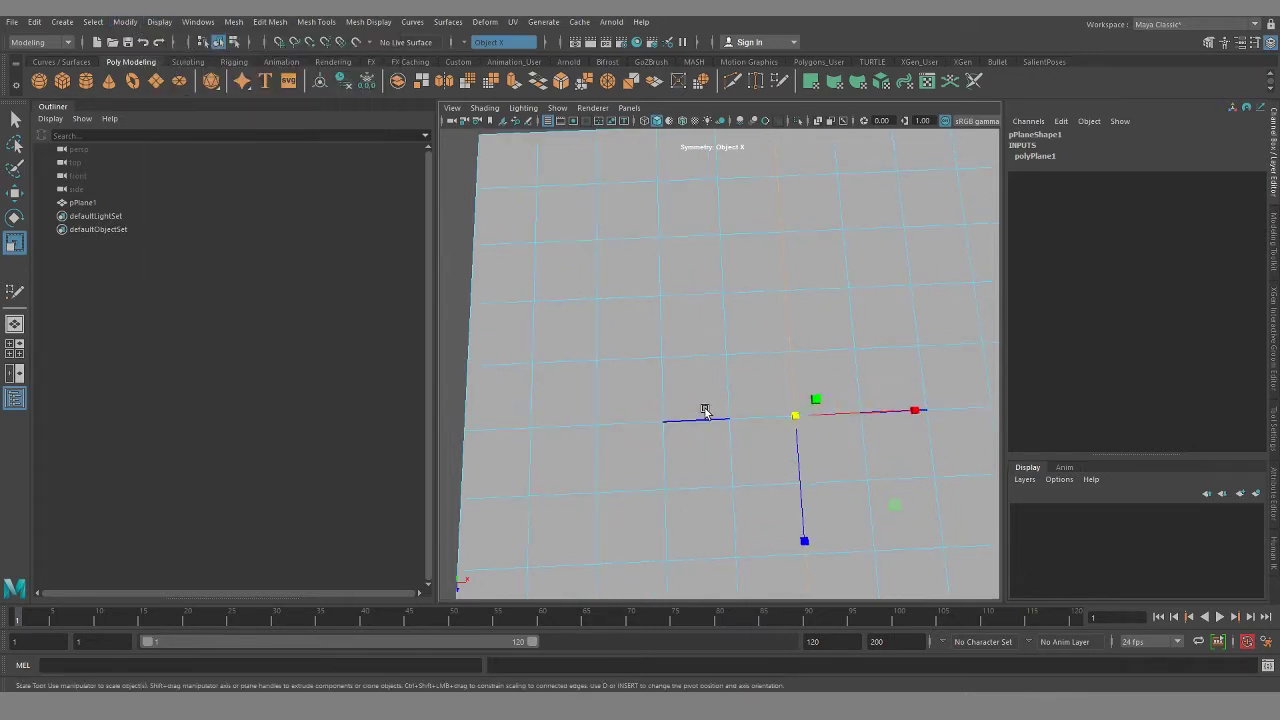
right_click_drag(728, 446, 654, 364, "alt")
left_click_drag(654, 364, 660, 358, "alt")
right_click_drag(660, 358, 687, 392, "alt")
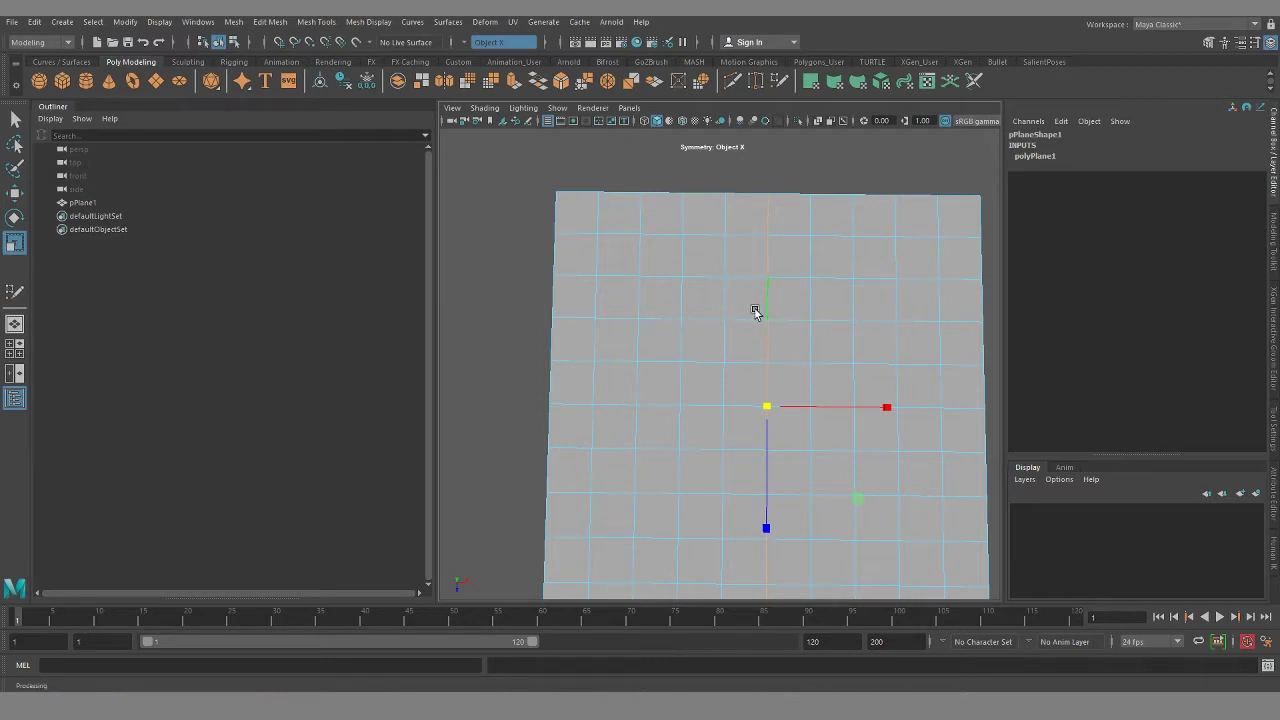
left_click_drag(767, 302, 768, 276)
left_click_drag(768, 276, 768, 266)
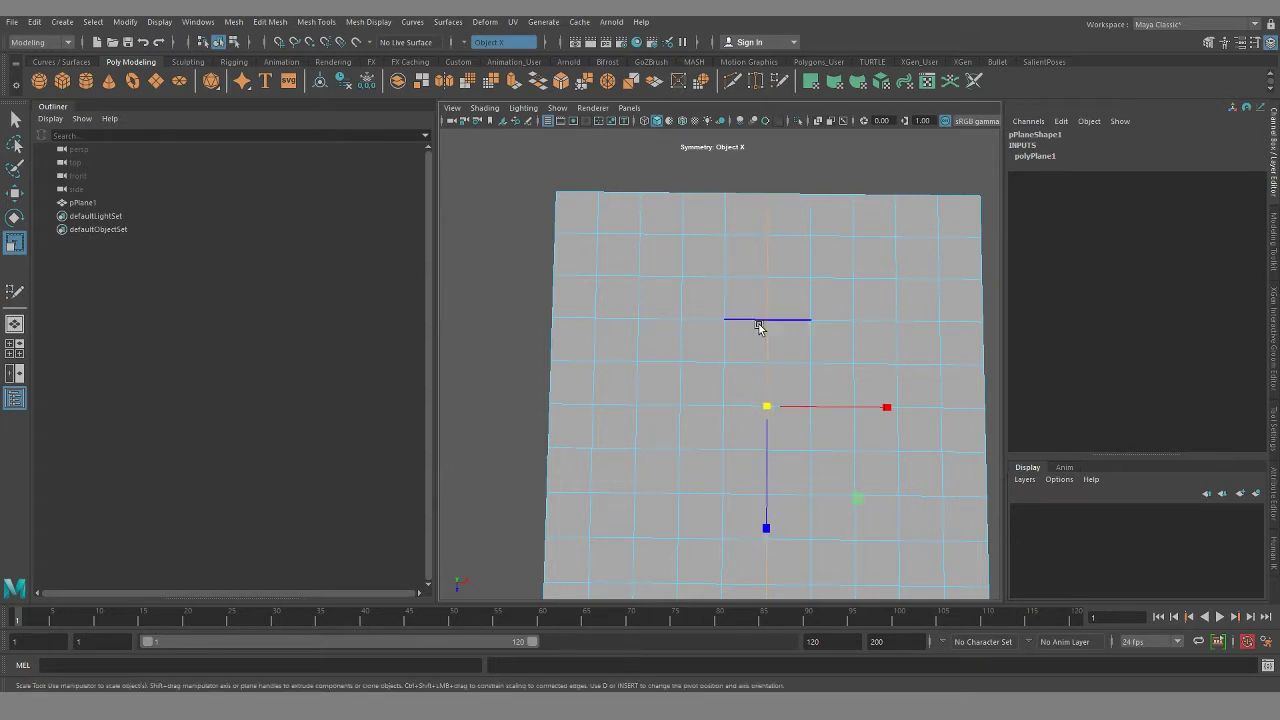
middle_click_drag(648, 393, 677, 389, "alt")
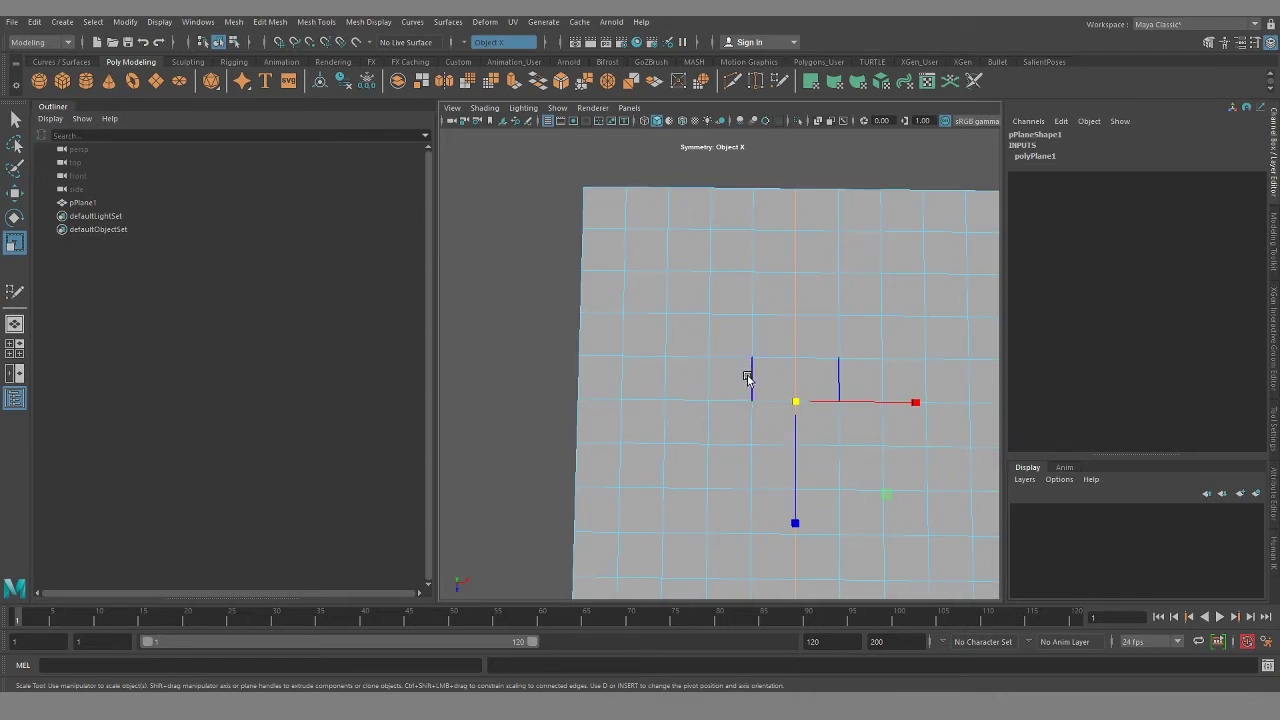
right_click_drag(694, 325, 708, 334, "alt")
middle_click_drag(708, 334, 700, 359, "alt")
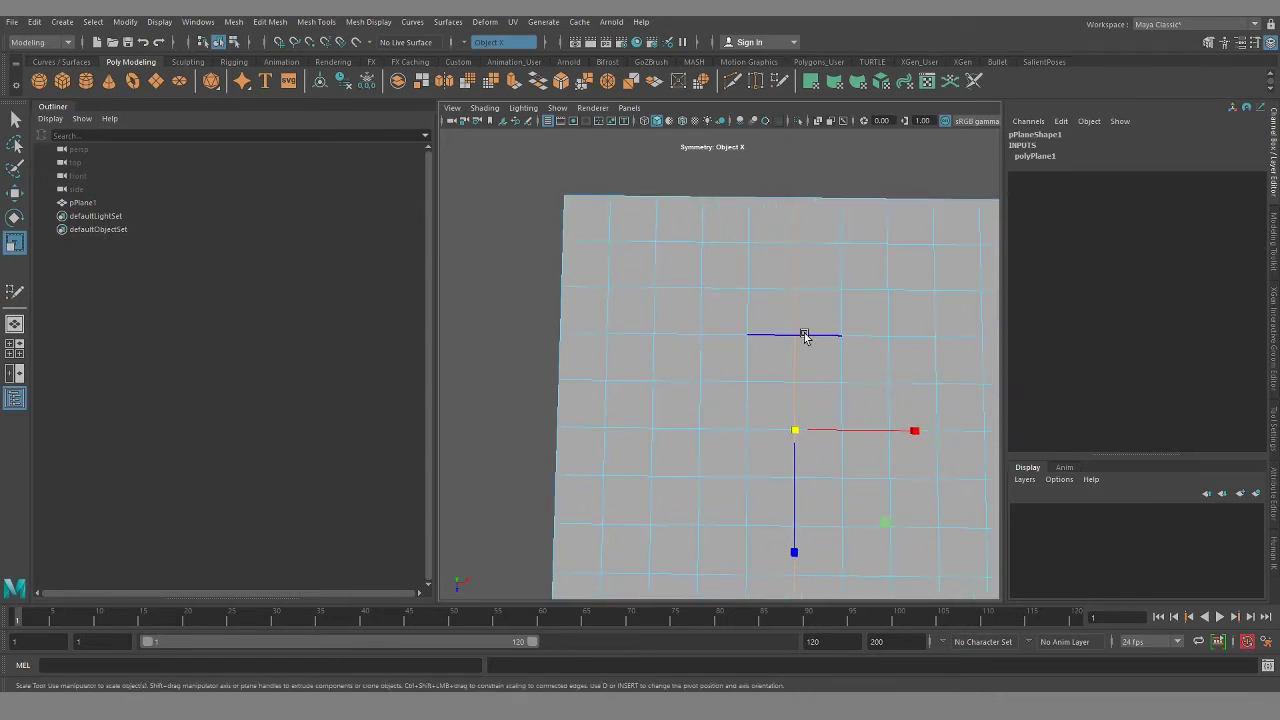
Step: Show the Modeling Toolkit and activate the Quad Draw tool on the plane, keeping Object X symmetry
left_click(1209, 42)
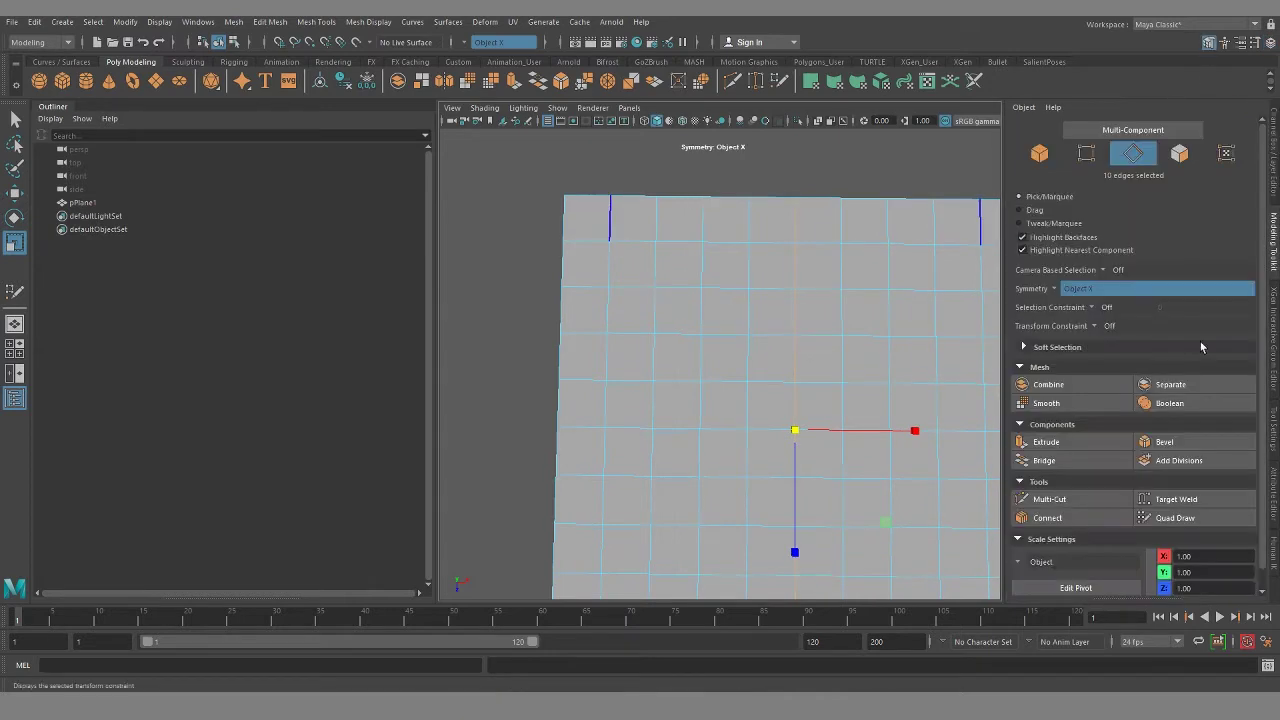
middle_click_drag(768, 376, 734, 372, "alt")
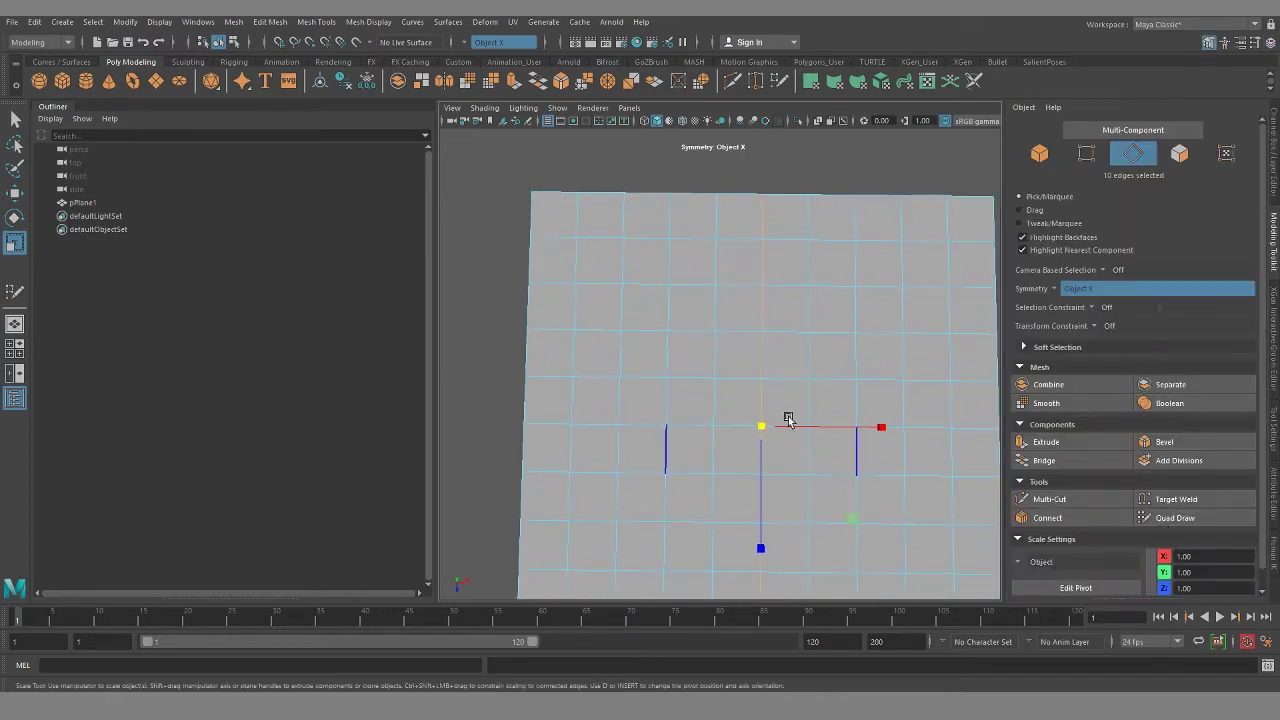
key("ctrl+z")
key("ctrl+z")
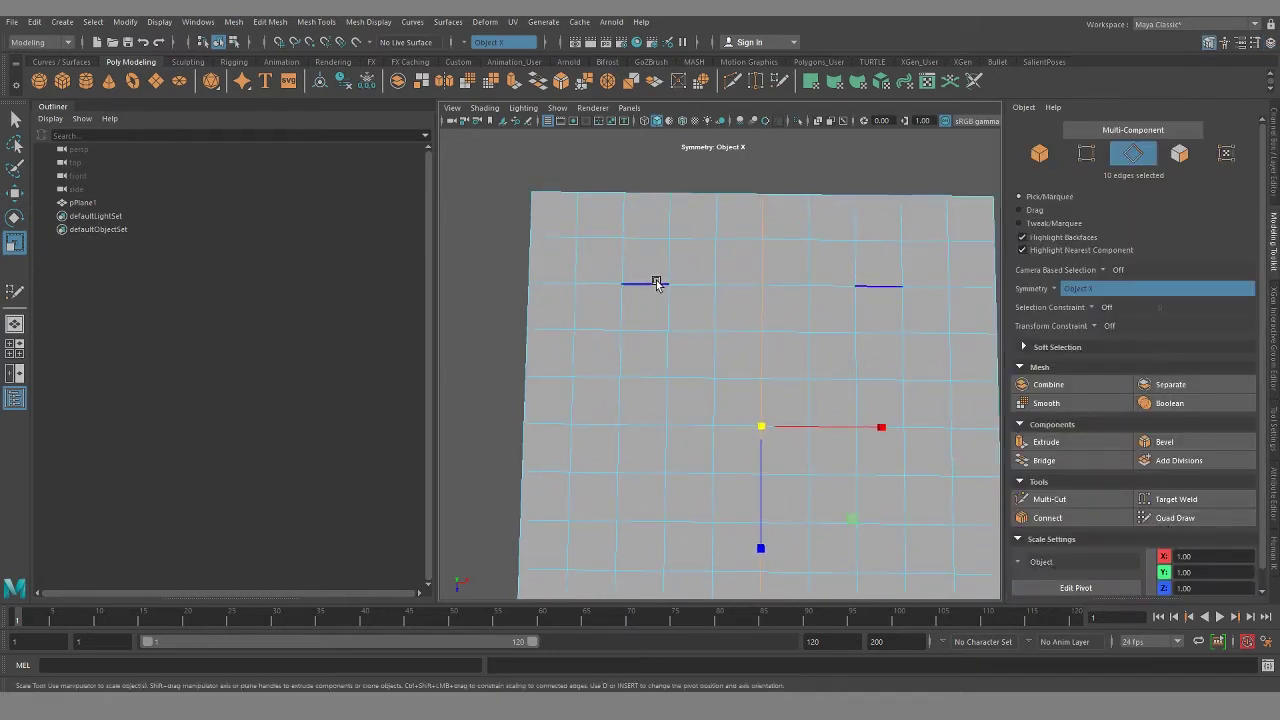
left_click(1172, 518)
middle_click_drag(720, 473, 756, 364, "alt")
right_click_drag(820, 471, 742, 465, "alt")
middle_click_drag(836, 469, 803, 469, "alt")
right_click_drag(803, 469, 741, 467, "alt")
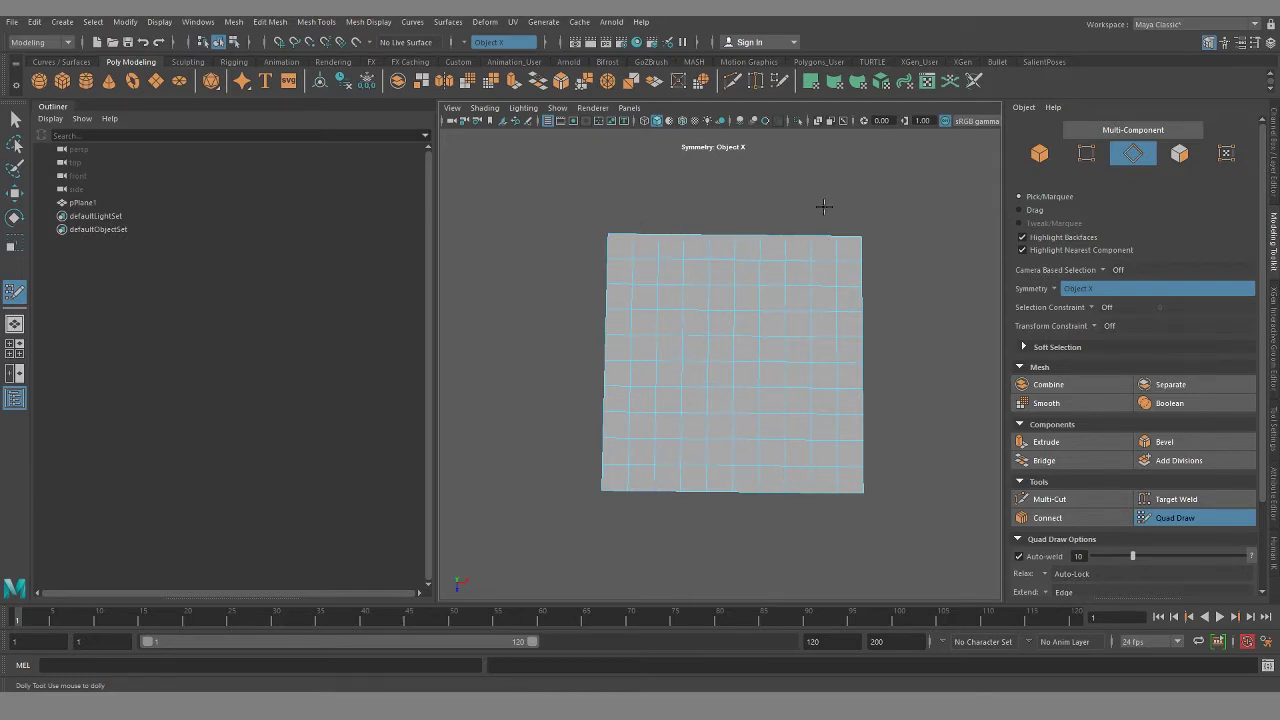
Step: With Quad Draw, weld two adjacent interior vertices outward onto their neighbours, forming mirrored trapezoid faces above and below that row
scroll(679, 385, "up", 4)
left_click_drag(668, 385, 700, 363, "alt")
middle_click_drag(670, 340, 708, 408, "alt")
left_click_drag(708, 408, 663, 377, "alt")
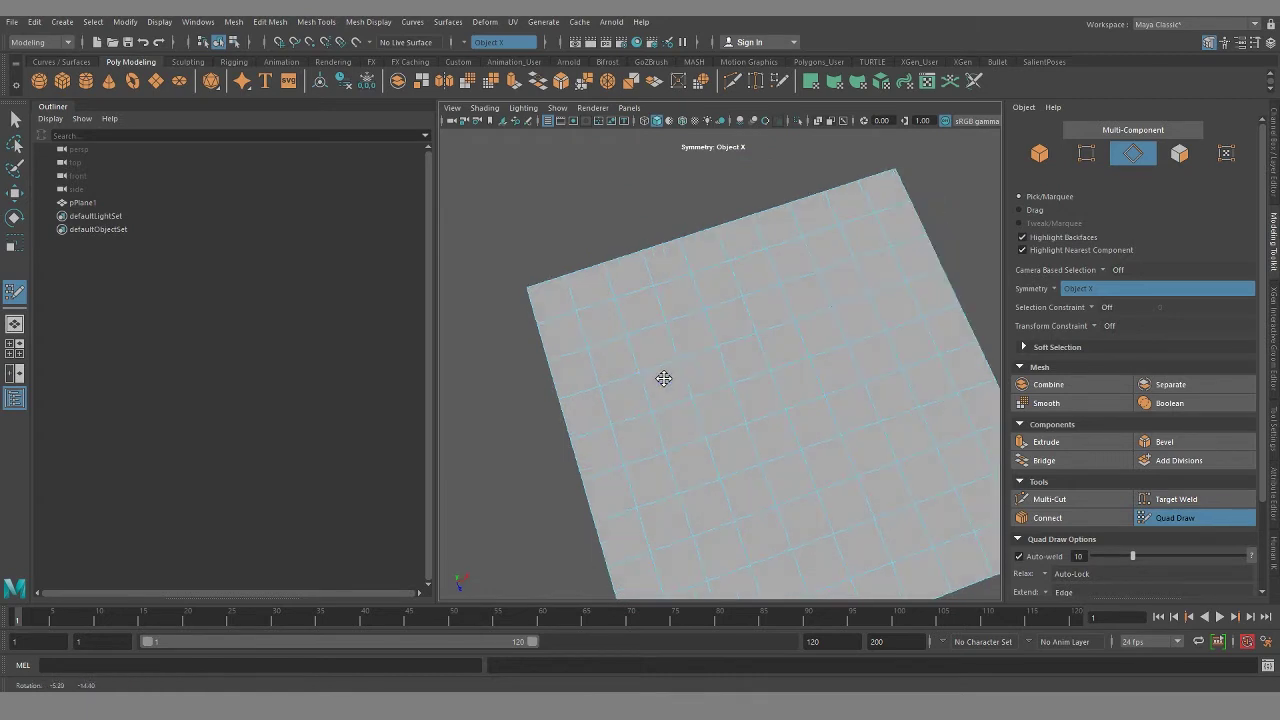
left_click_drag(665, 442, 646, 419, "alt")
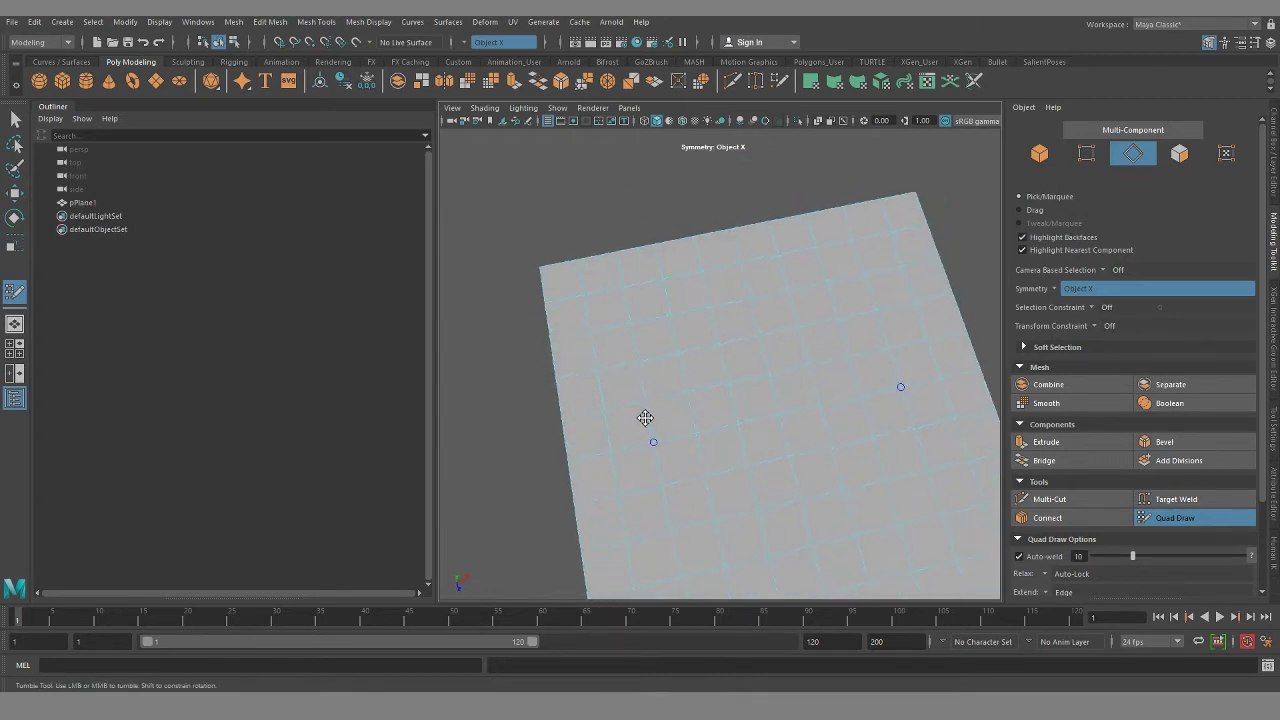
scroll(646, 419, "up", 4)
middle_click_drag(672, 440, 769, 440, "alt")
left_click_drag(769, 440, 752, 388, "alt")
middle_click_drag(764, 388, 737, 403, "alt")
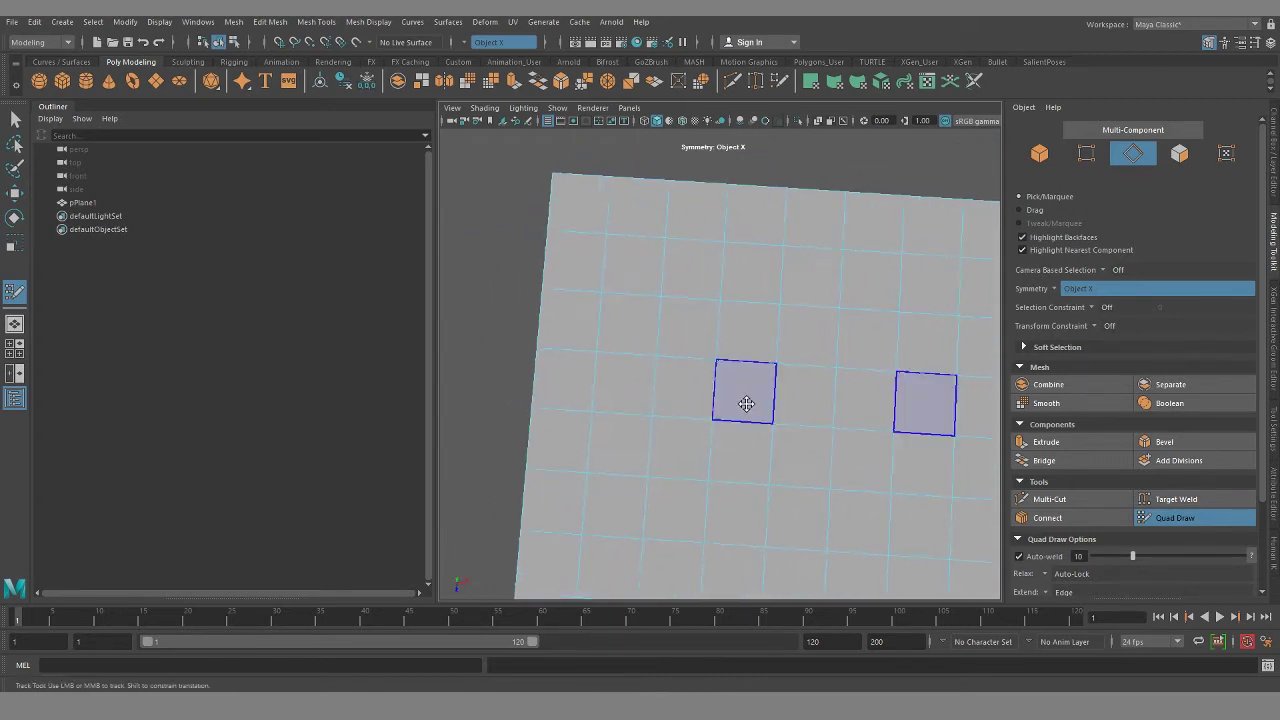
left_click_drag(634, 410, 660, 414, "alt")
scroll(664, 365, "up", 2)
middle_click_drag(664, 364, 689, 417, "alt")
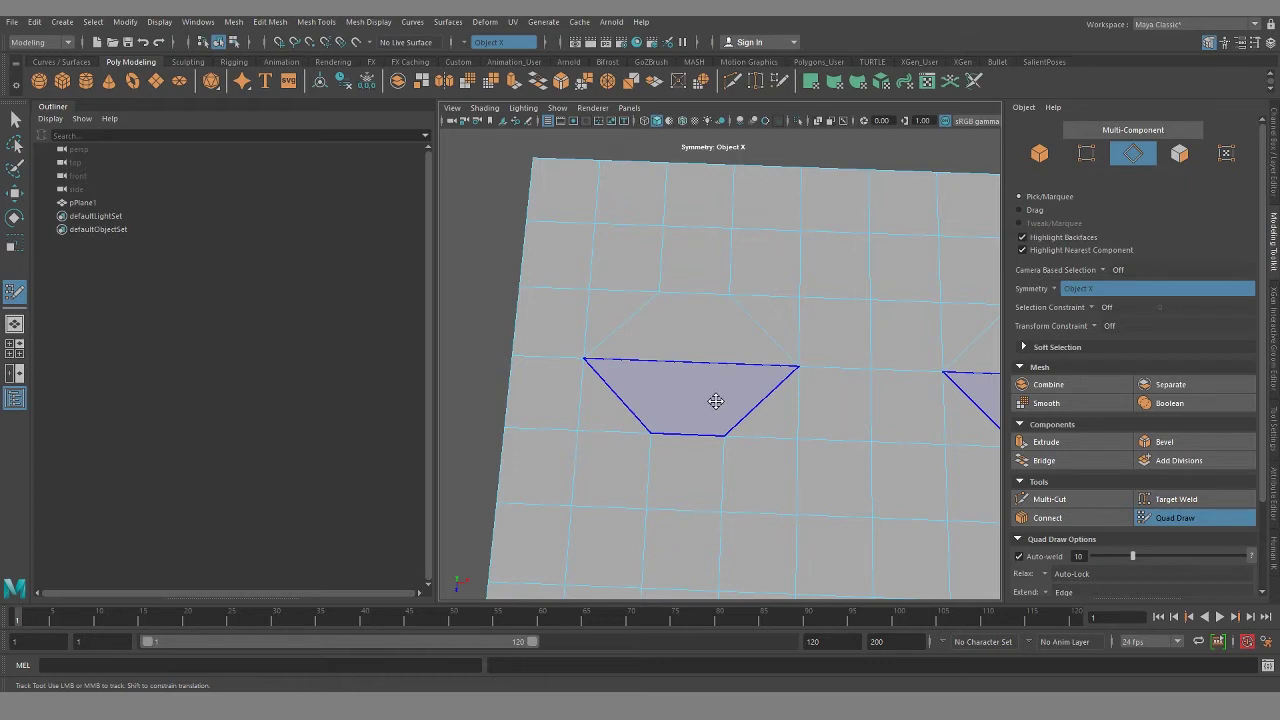
Step: Delete the two diagonal edges above the welded vertices and the vertical edges continuing from them to the plane's far border, on both sides
mouse_move(717, 400)
left_mouse_down("alt")
mouse_move(704, 364)
mouse_move(734, 249)
left_mouse_up("alt")
scroll(720, 403, "down", 2)
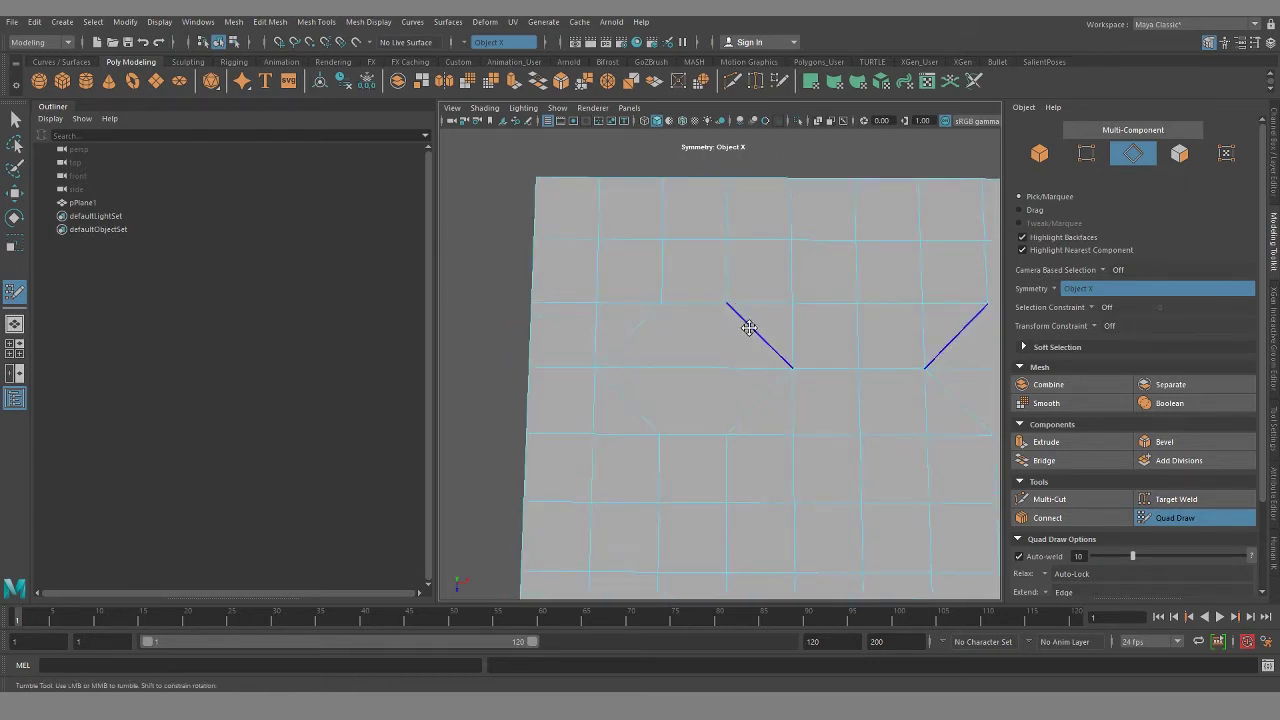
key("q")
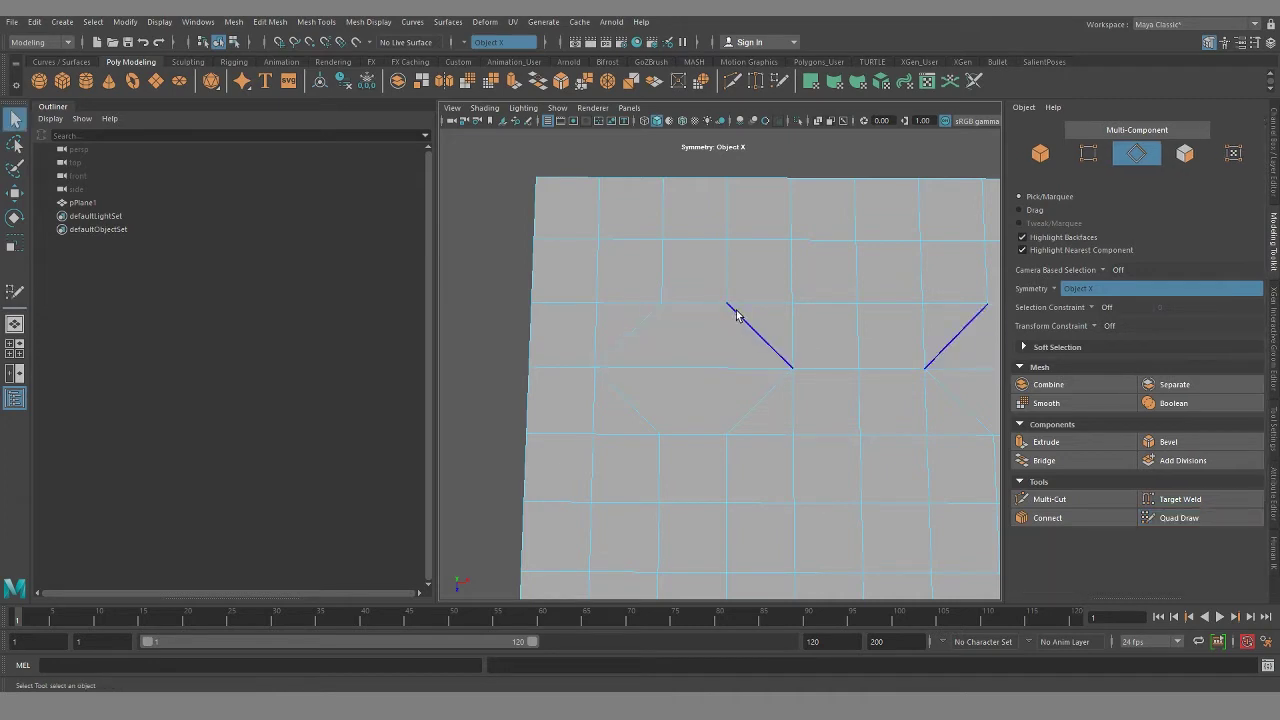
double_click(636, 322, "shift")
left_click_drag(783, 463, 751, 413, "alt")
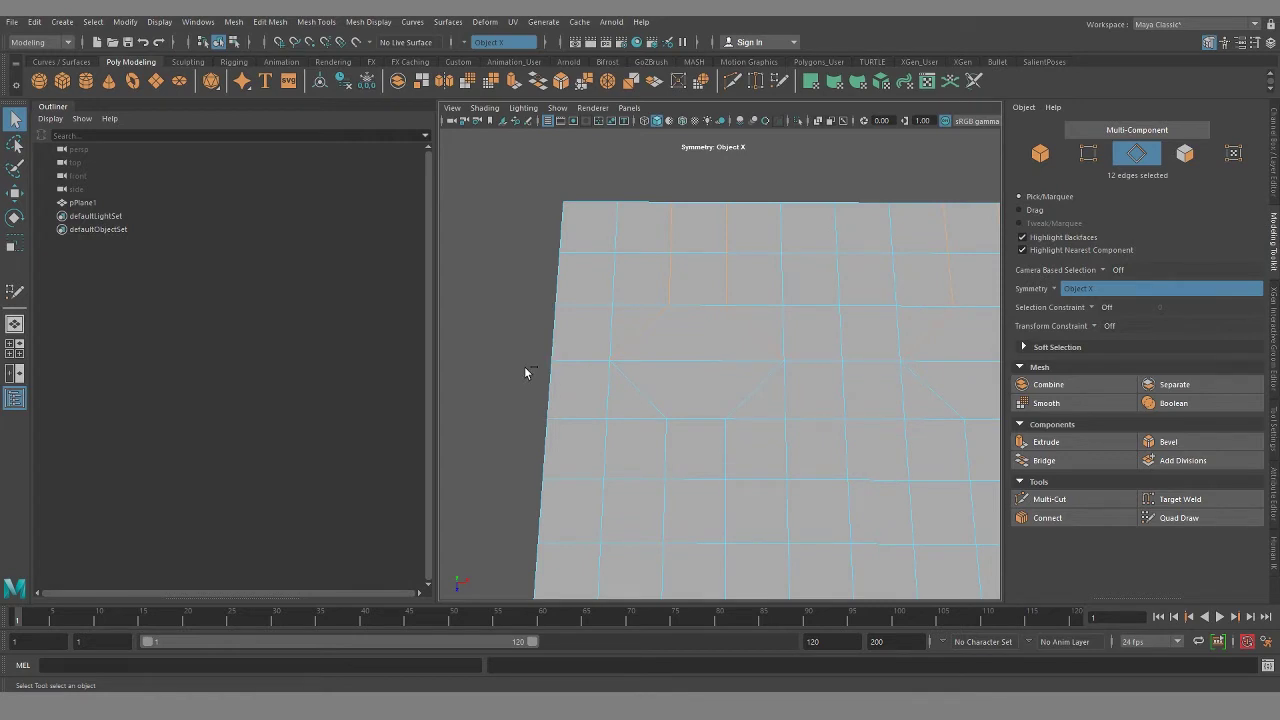
key("Delete")
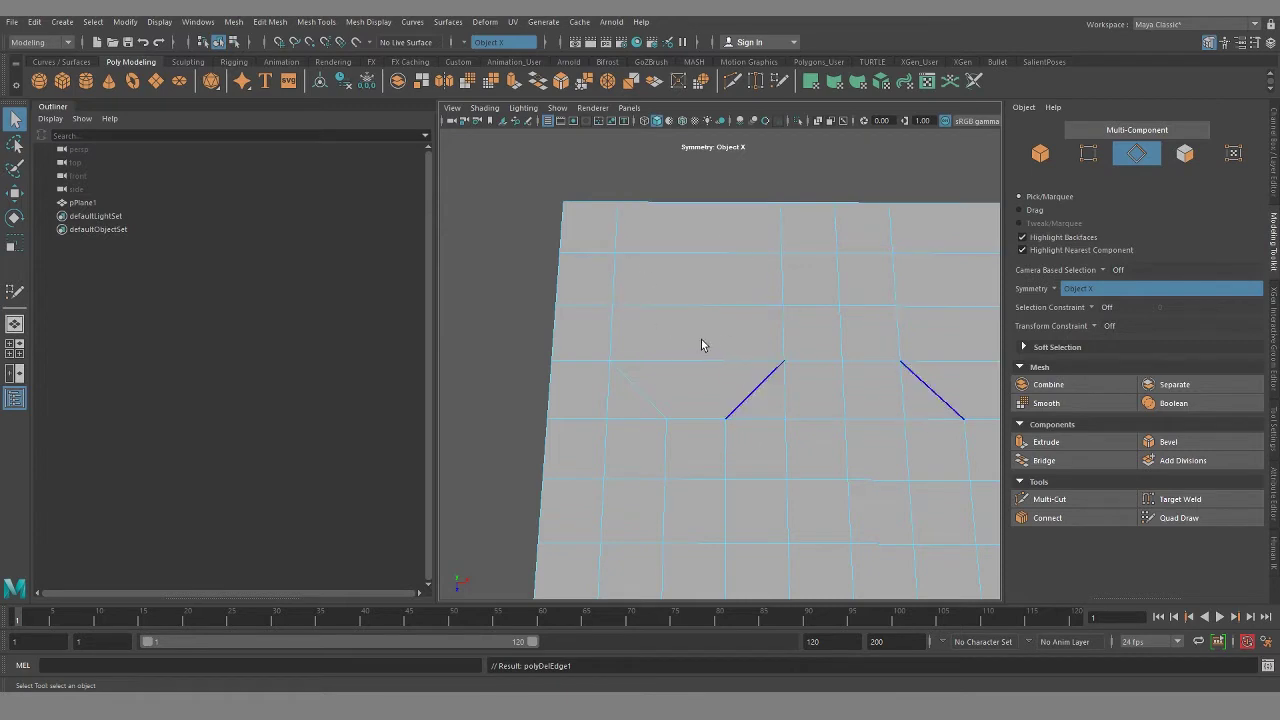
Step: Cut a new edge across the remaining trapezoid between the midpoints of its two diagonal edges with Multi-Cut
left_click_drag(703, 346, 737, 426, "alt")
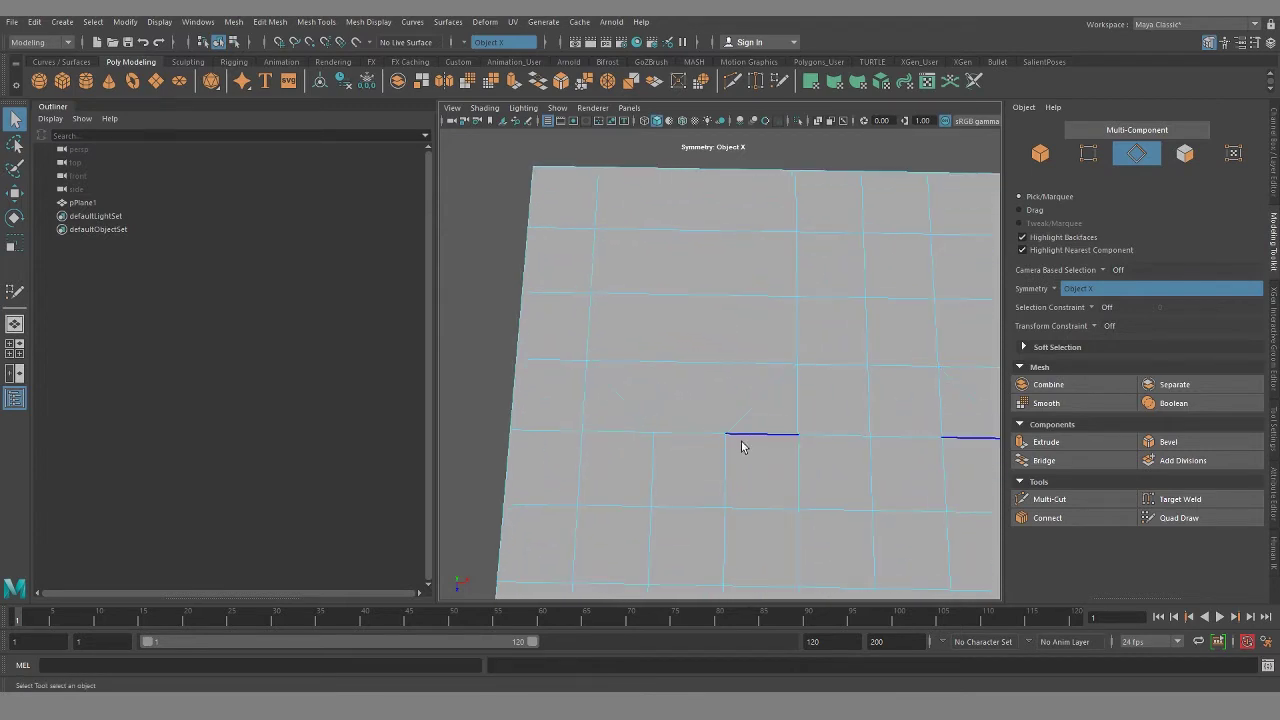
left_click(1049, 507)
right_click_drag(681, 396, 623, 436, "alt")
left_click(623, 436)
right_click(597, 424)
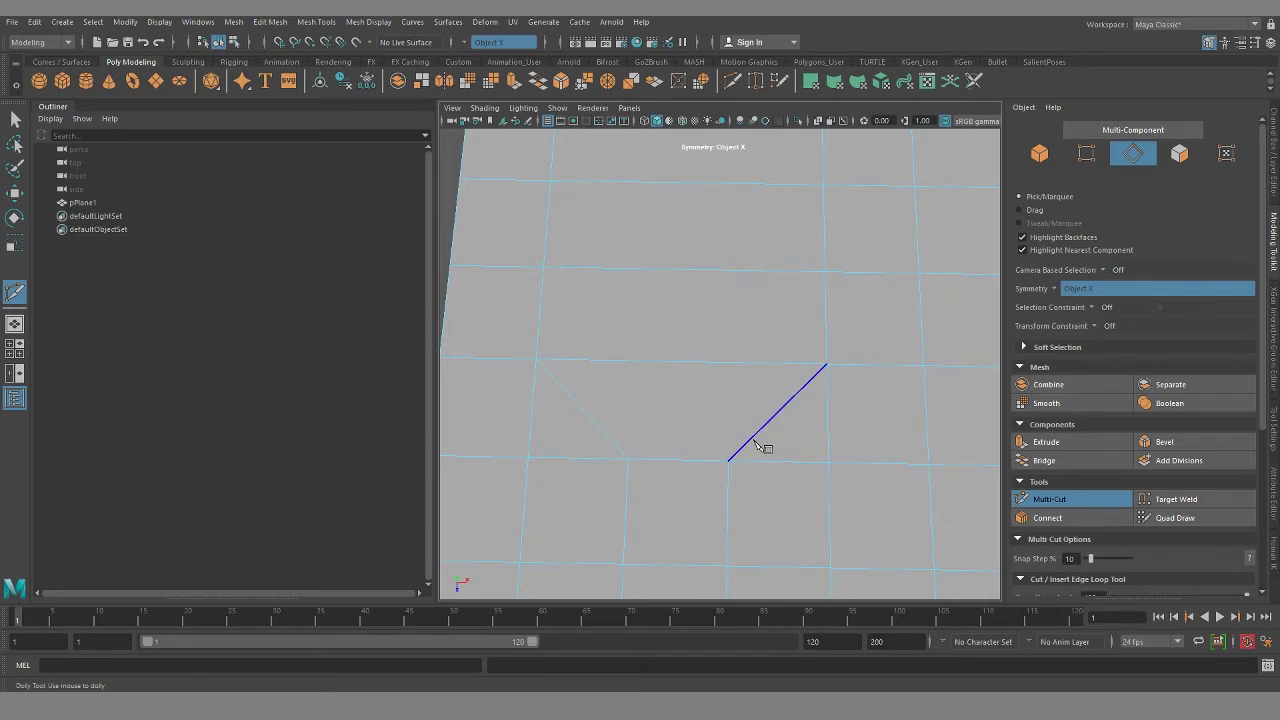
left_click(583, 408)
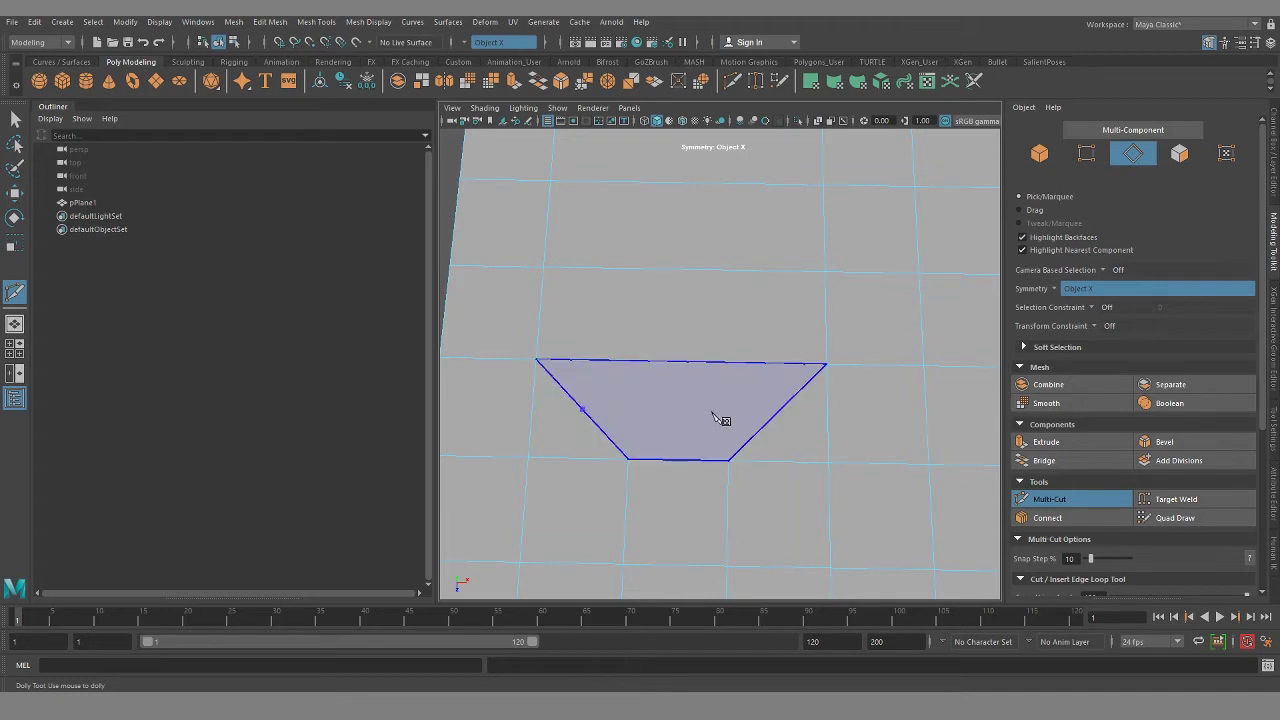
left_click(780, 411)
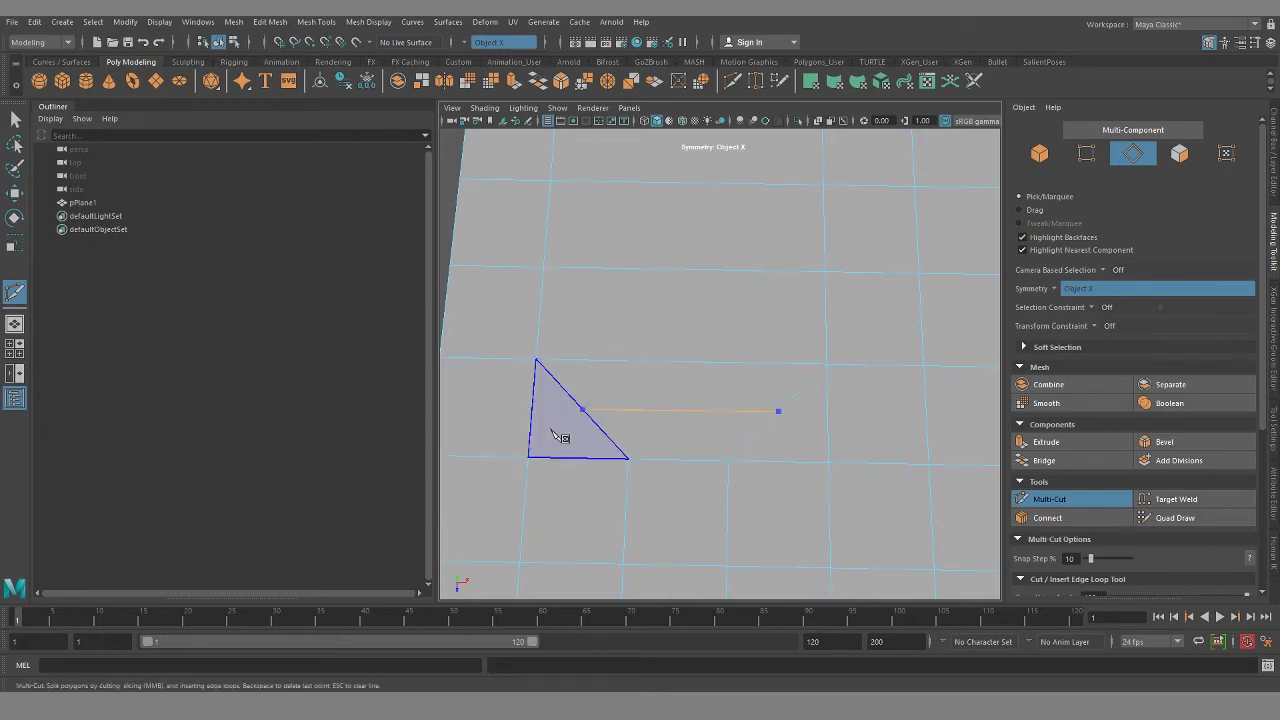
key("Return")
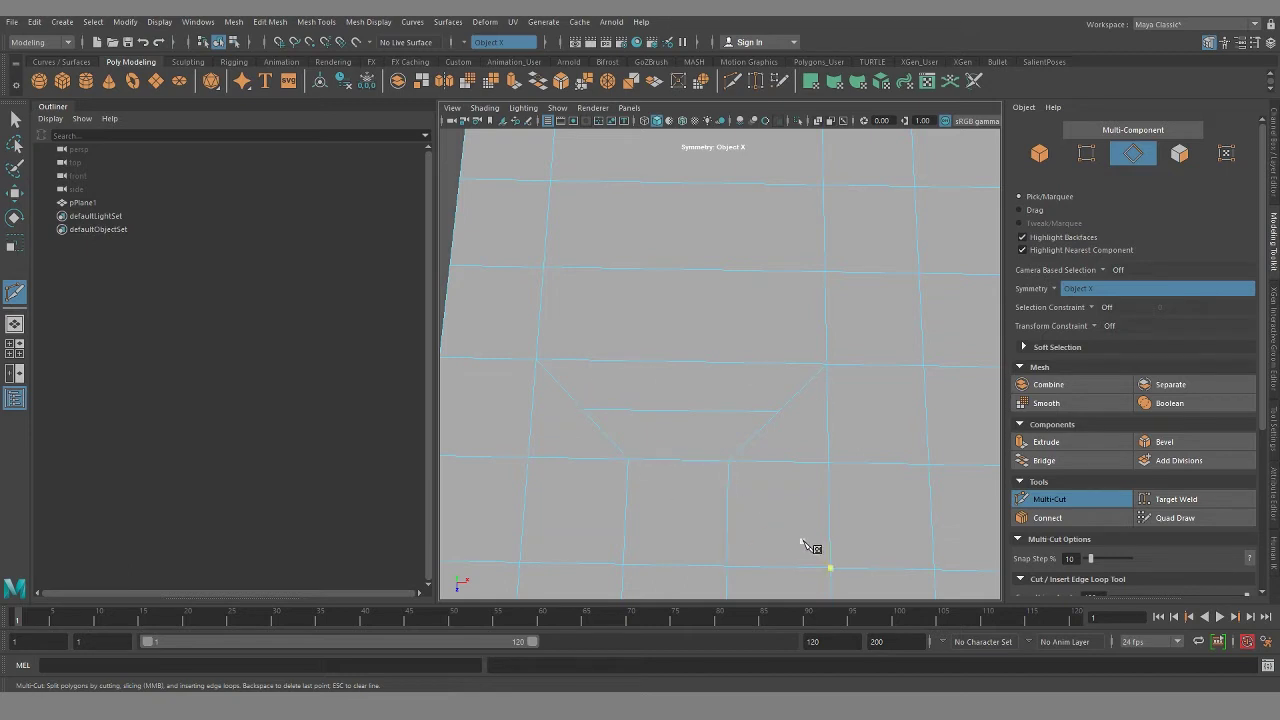
Step: Relax the topology around the trapezoids on pPlane1 with the Relax sculpting brush
scroll(711, 463, "down", 5)
scroll(680, 463, "up", 1)
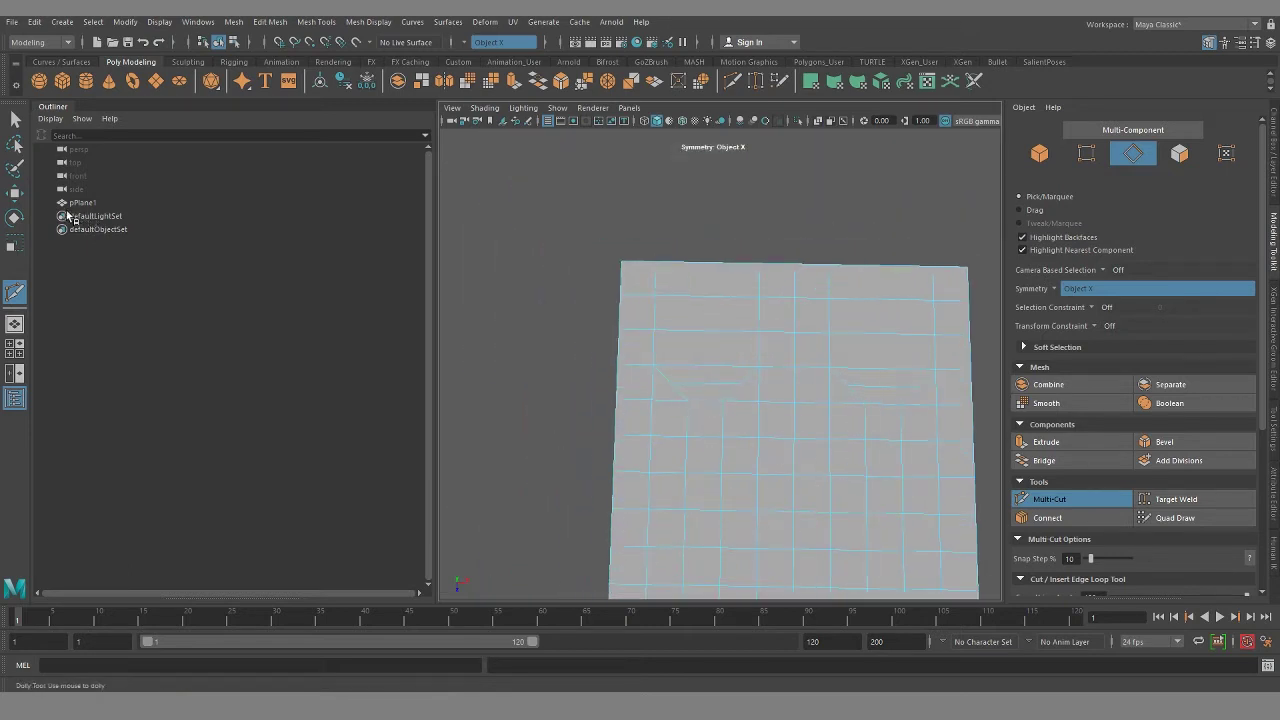
left_click(15, 119)
left_click_drag(737, 363, 751, 443, "alt")
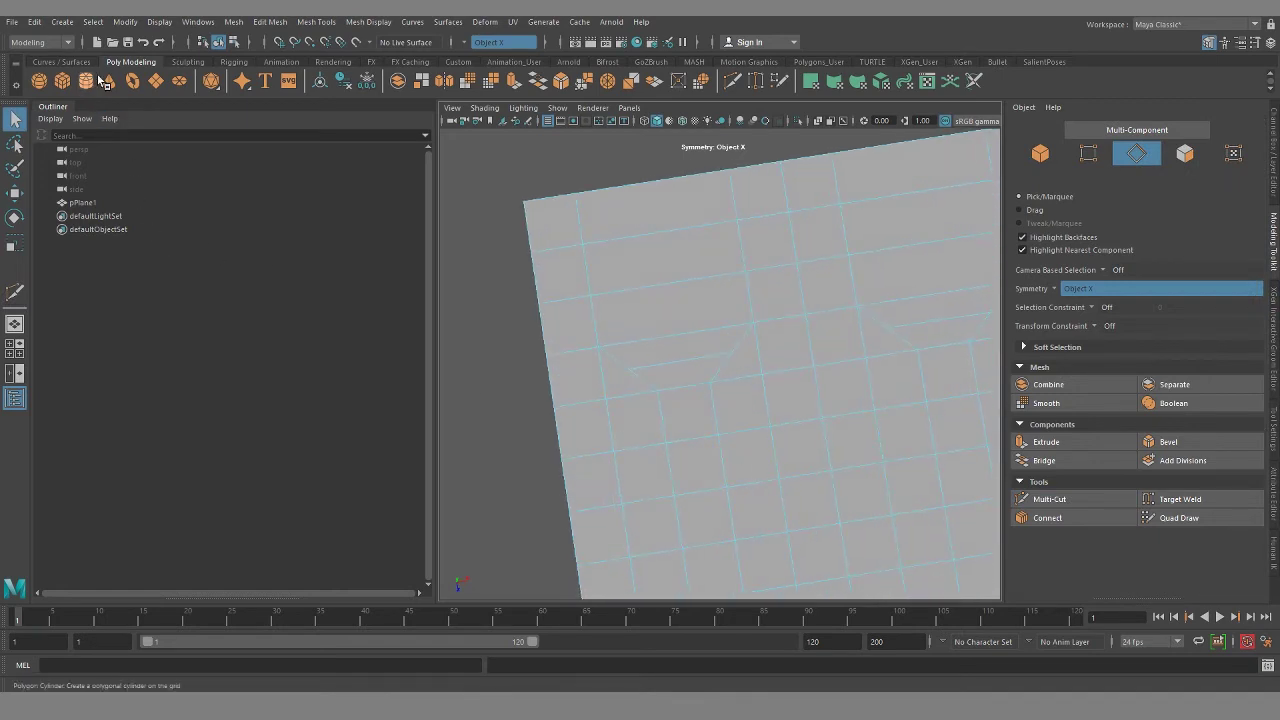
left_click(185, 62)
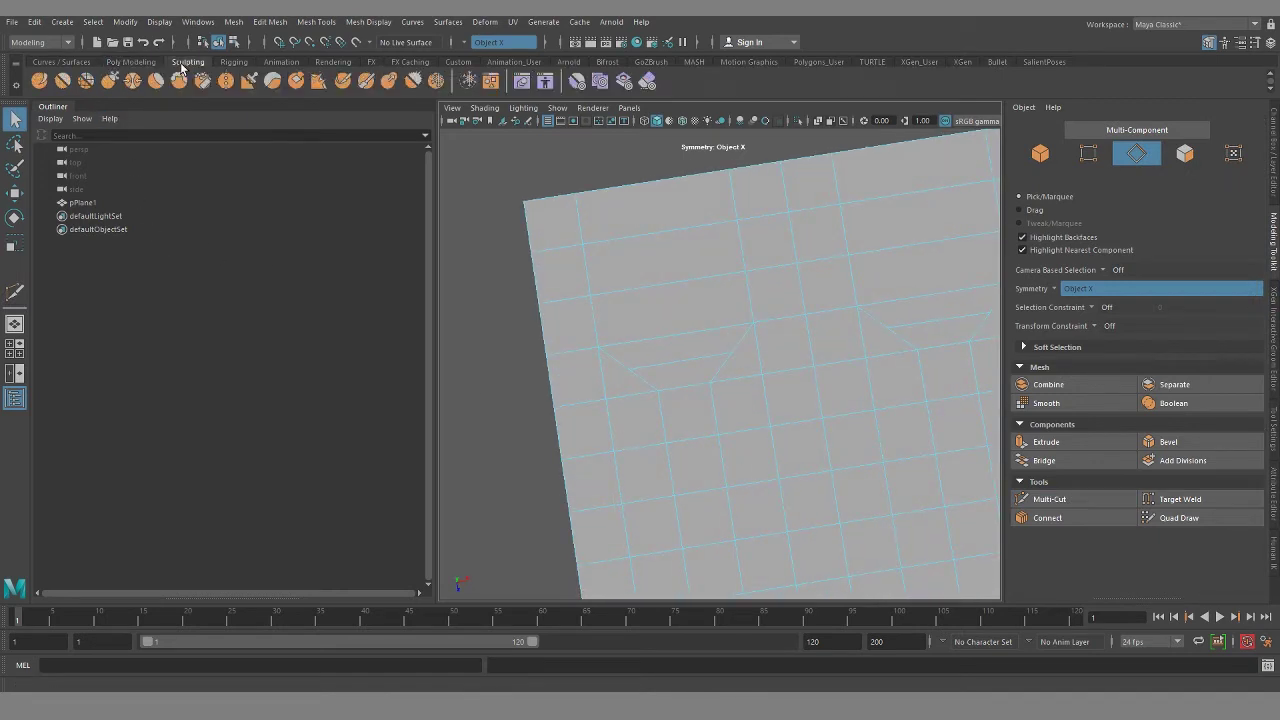
left_click(86, 80)
left_click_drag(716, 440, 444, 345, "alt")
left_click(86, 203)
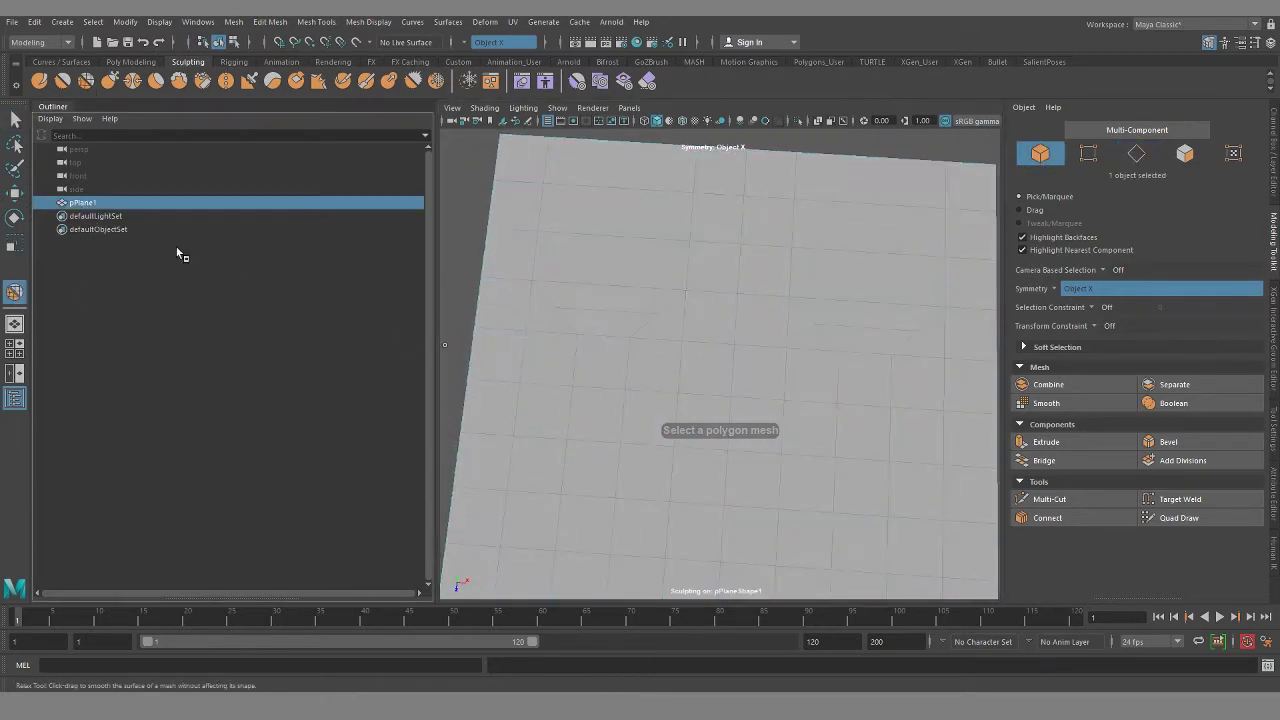
key("f")
mouse_move(614, 331)
left_mouse_down()
mouse_move(614, 429)
mouse_move(589, 320)
mouse_move(628, 443)
mouse_move(651, 386)
left_mouse_up()
scroll(631, 439, "down", 2)
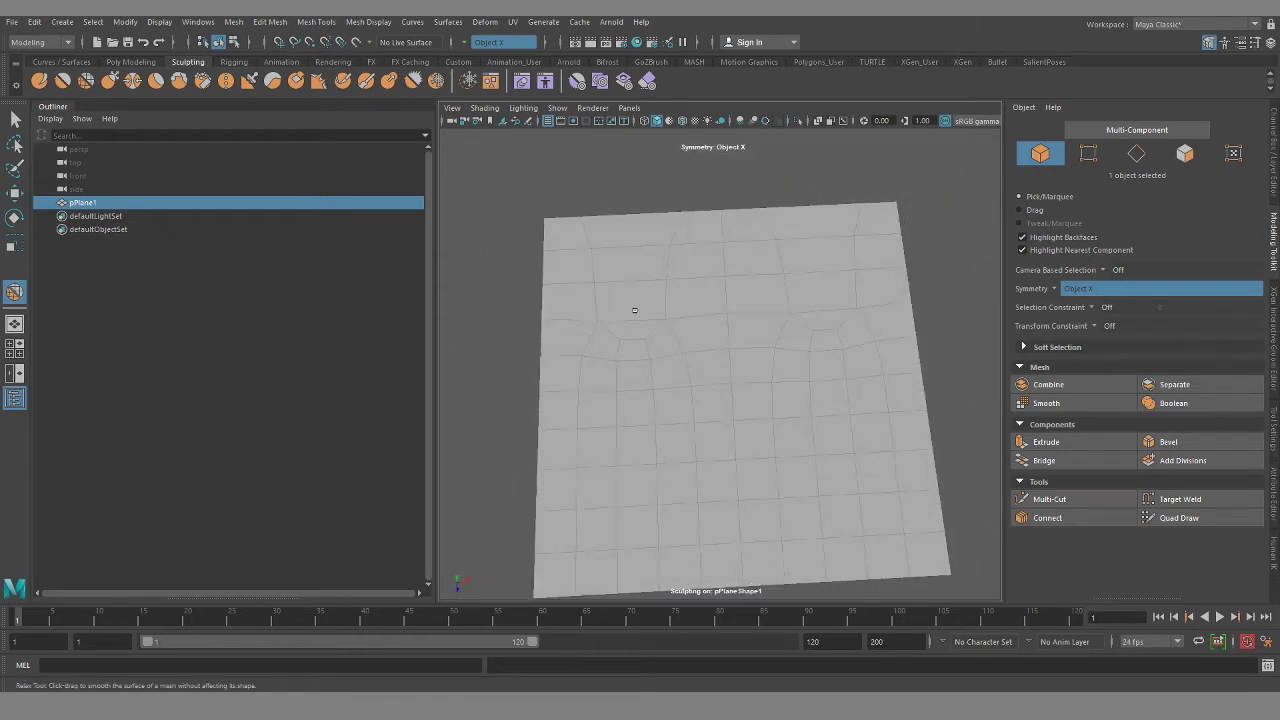
middle_click_drag(682, 470, 707, 396, "alt")
left_click_drag(688, 399, 682, 414, "alt")
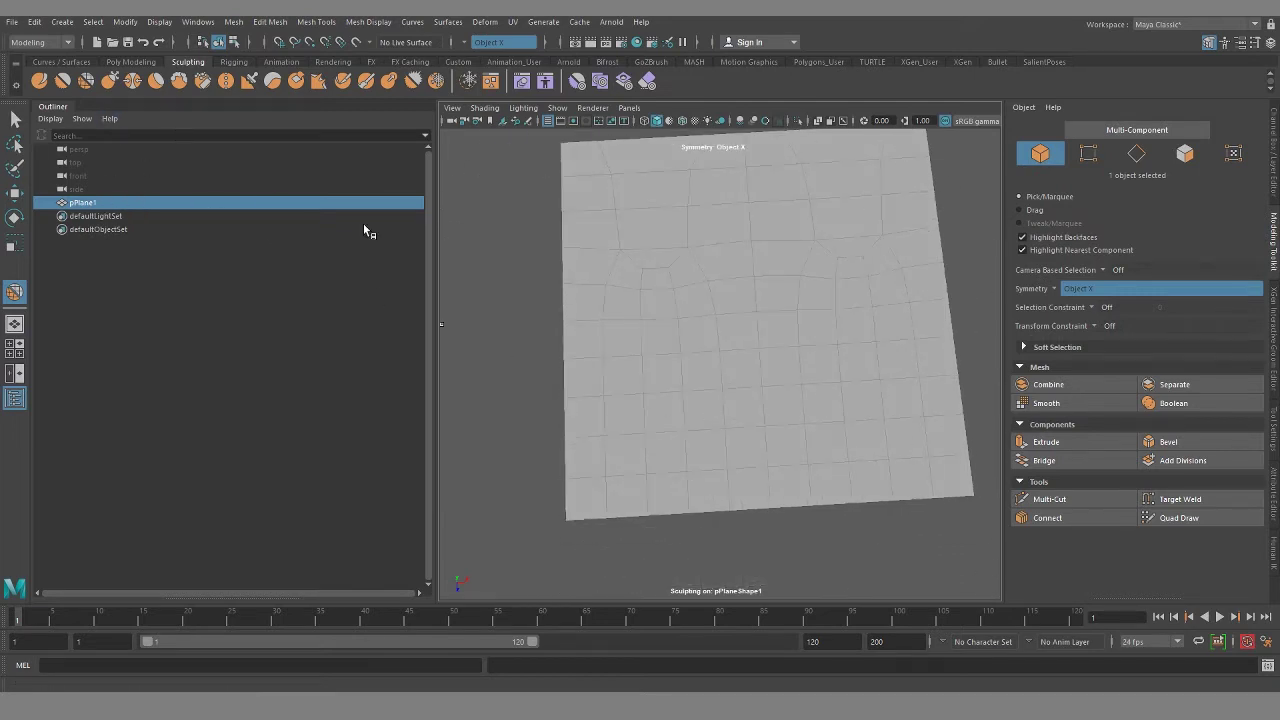
Step: Examine the reworked edge flow around the mirrored trapezoids on the plane from several angles
left_click(1163, 520)
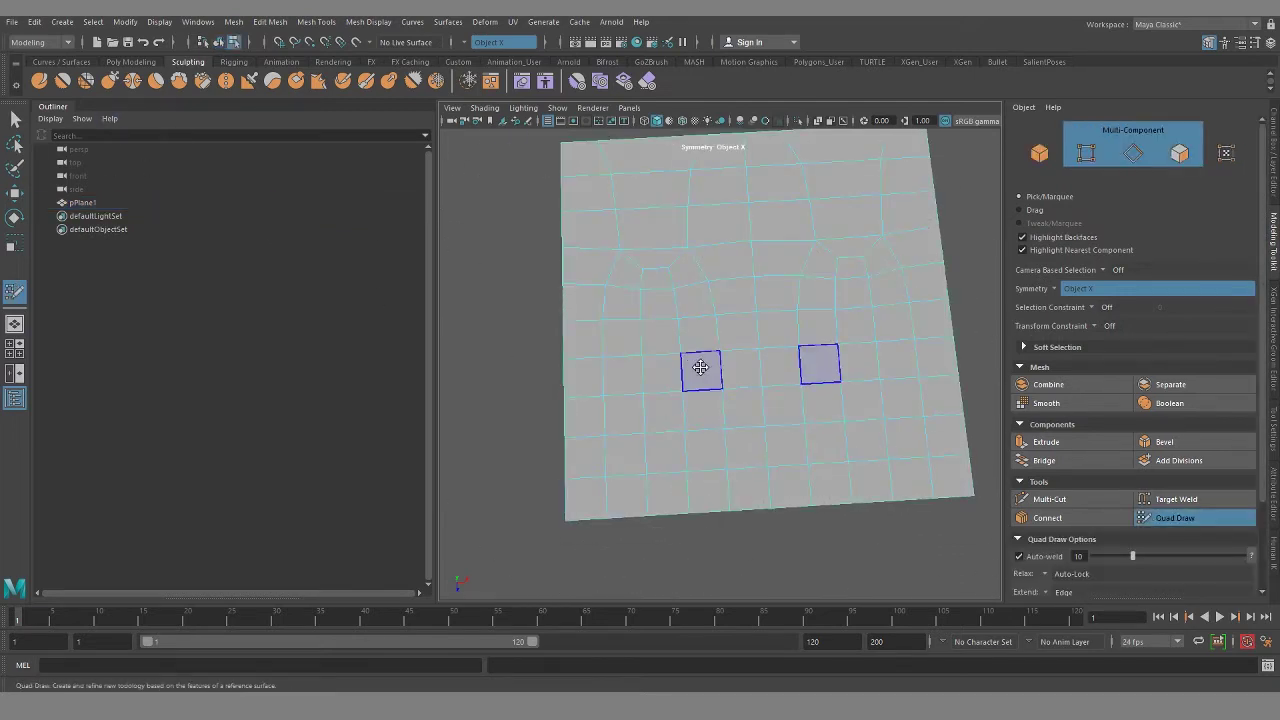
mouse_move(703, 366)
left_mouse_down("alt")
mouse_move(677, 334)
mouse_move(598, 493)
left_mouse_up("alt")
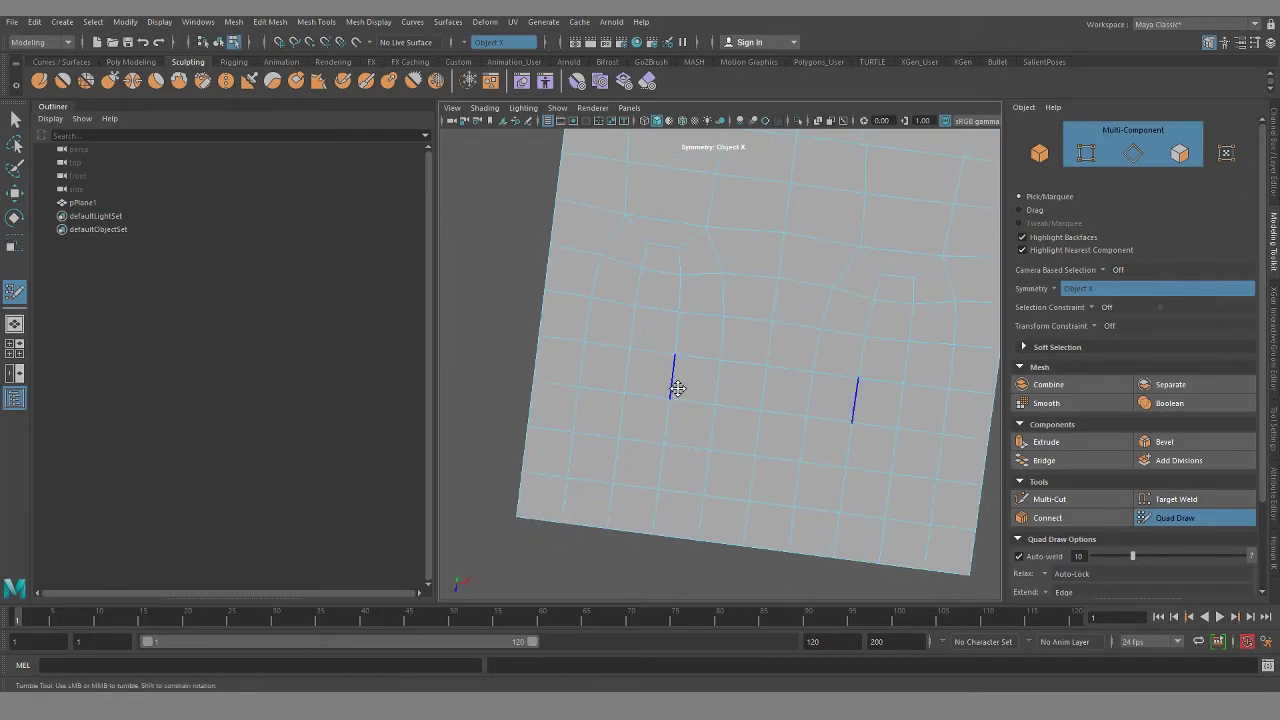
left_click_drag(674, 374, 697, 464, "alt")
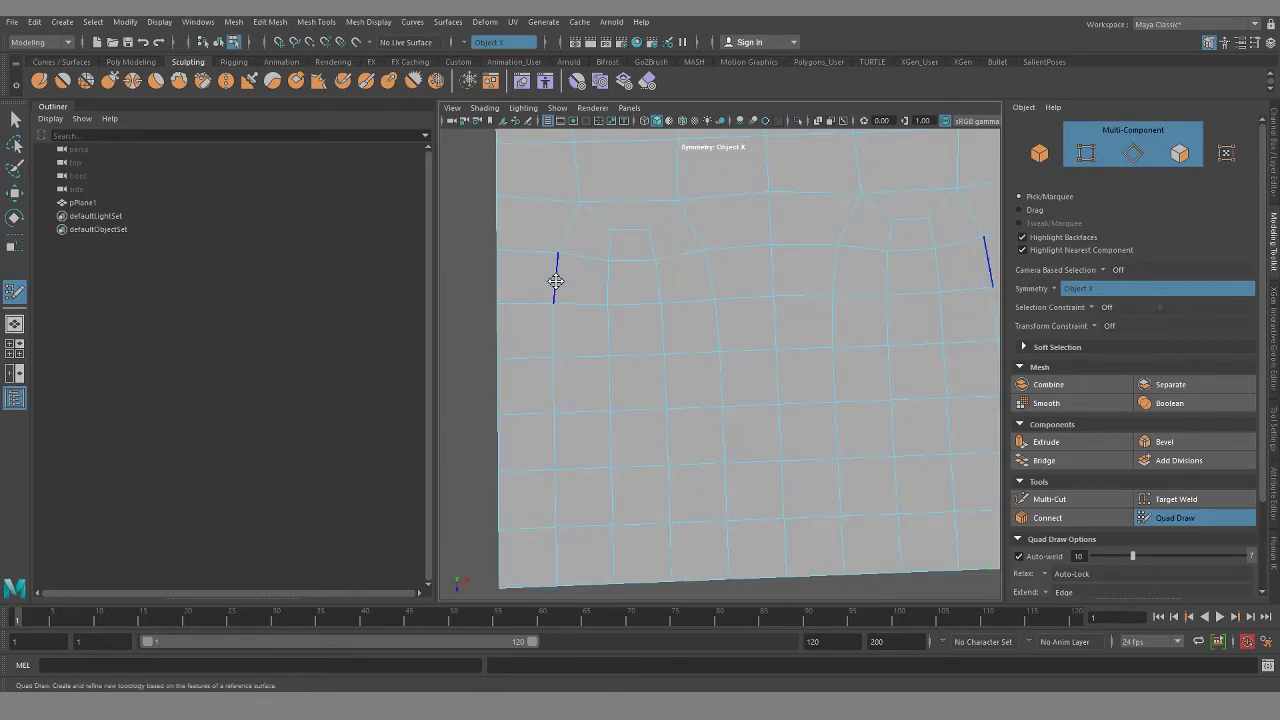
middle_click_drag(720, 457, 720, 514, "alt")
scroll(697, 434, "down", 3)
left_click_drag(697, 434, 672, 427, "alt")
left_click(14, 117)
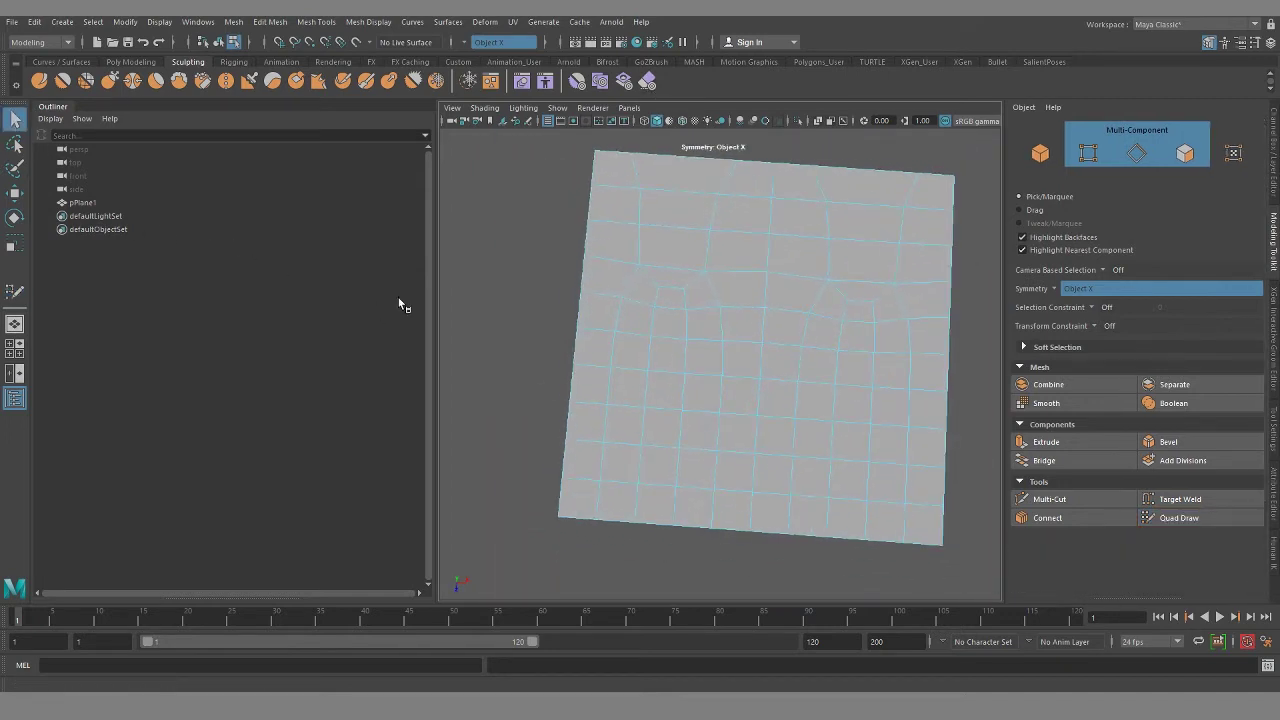
Step: Extrude a vertical strip of three faces below each trapezoid with symmetry and inset the extruded strips
mouse_move(557, 329)
left_mouse_down("alt")
mouse_move(694, 437)
mouse_move(651, 346)
left_mouse_up("alt")
left_click(651, 348)
left_click(658, 399, "shift")
left_click(673, 455, "shift")
key("ctrl+e")
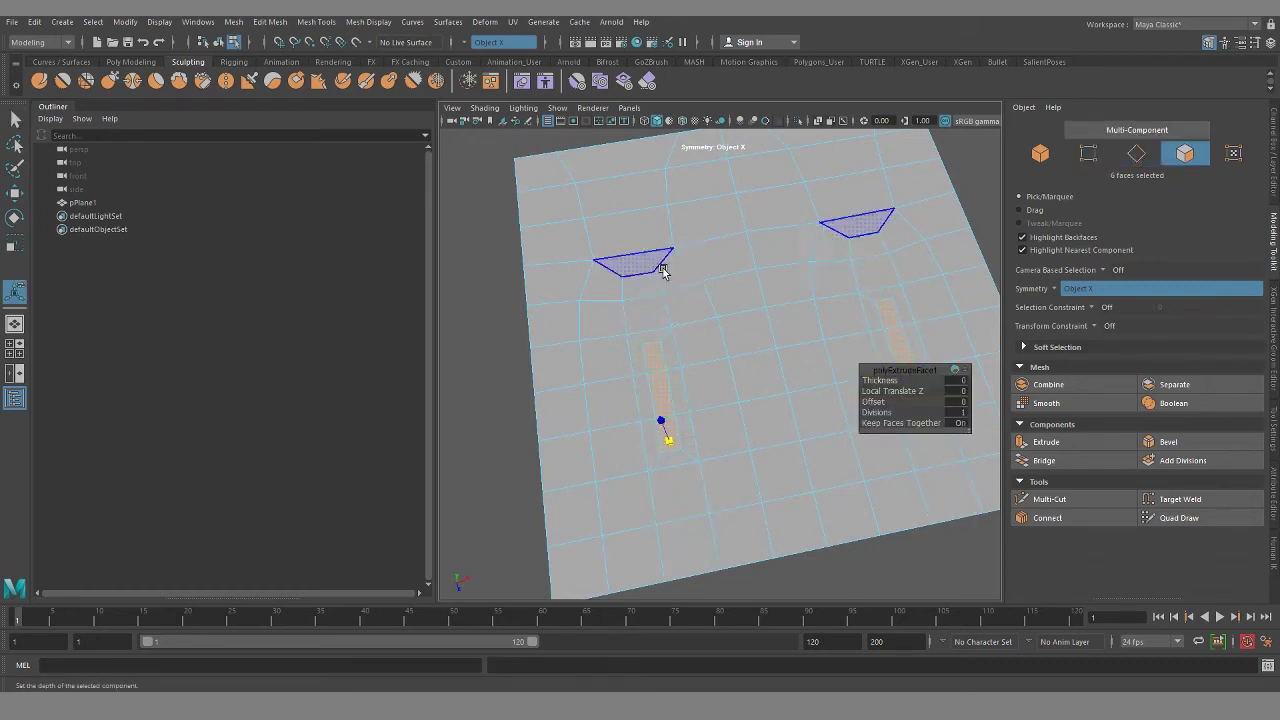
left_click_drag(718, 432, 704, 448, "alt")
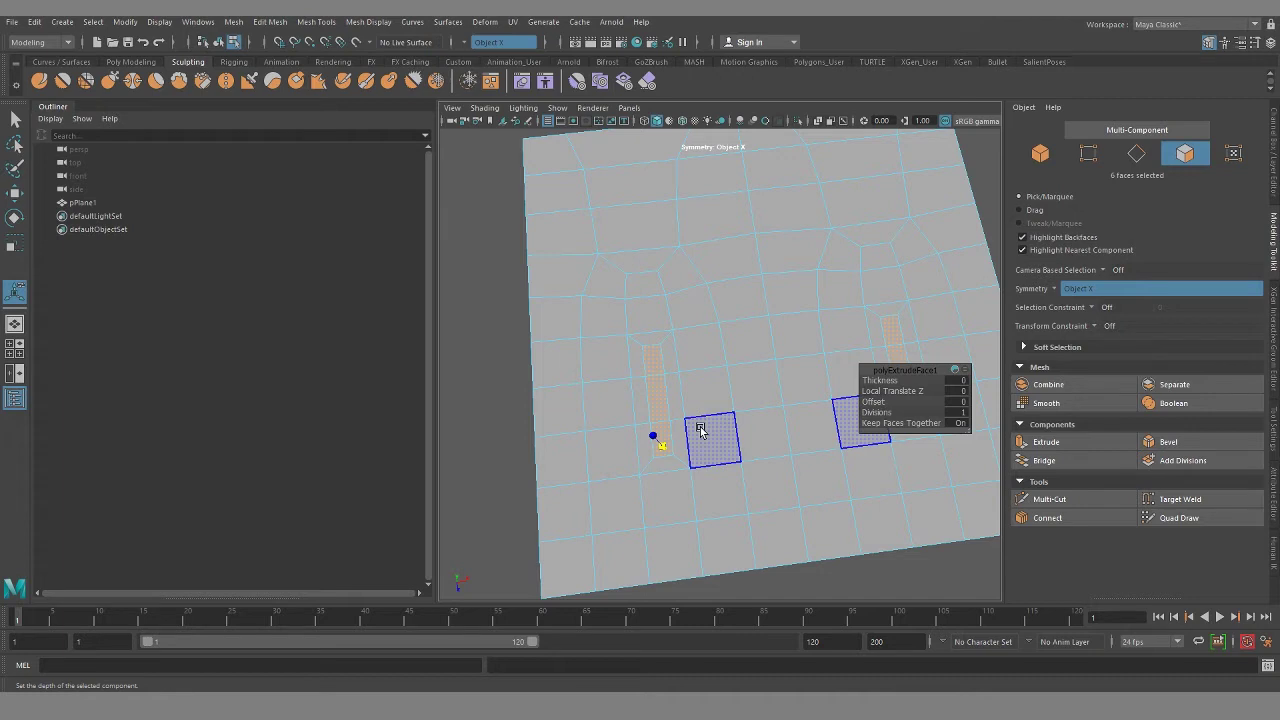
left_click_drag(740, 377, 669, 248, "alt")
Step: Delete the whole plane object and create a polygon cube in its place
right_click_drag(737, 246, 794, 220)
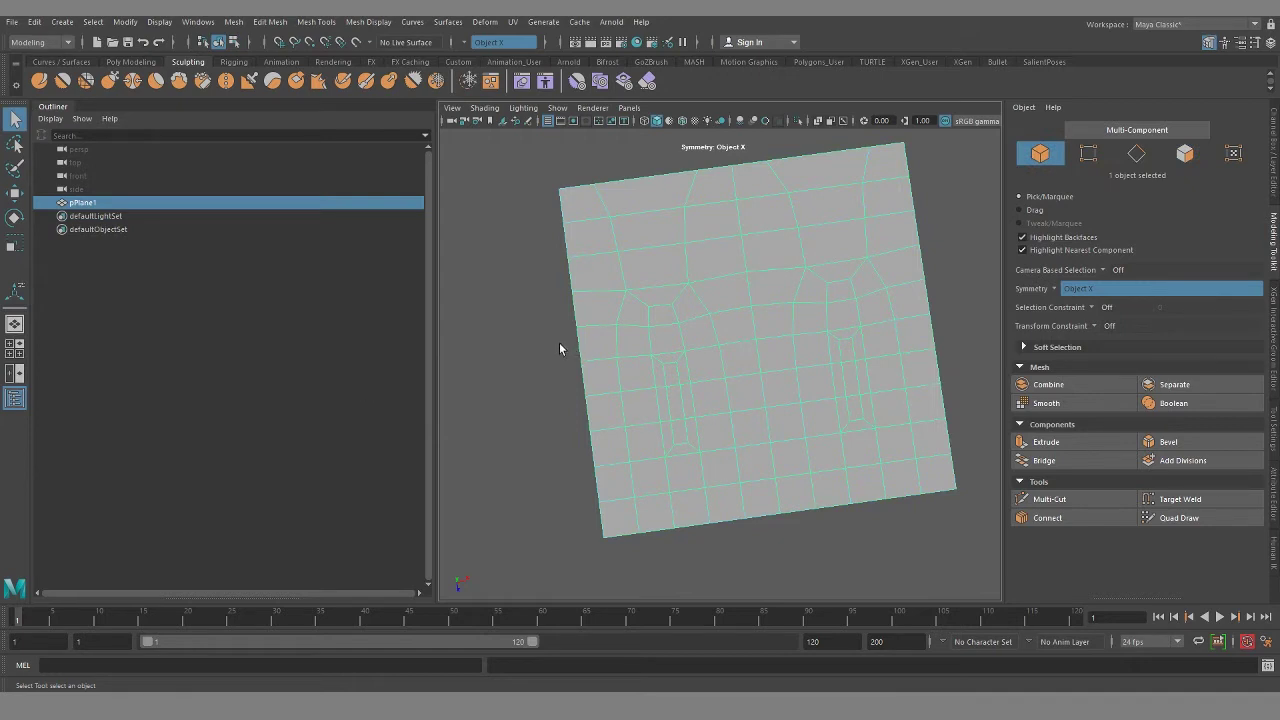
key("Delete")
left_click(131, 62)
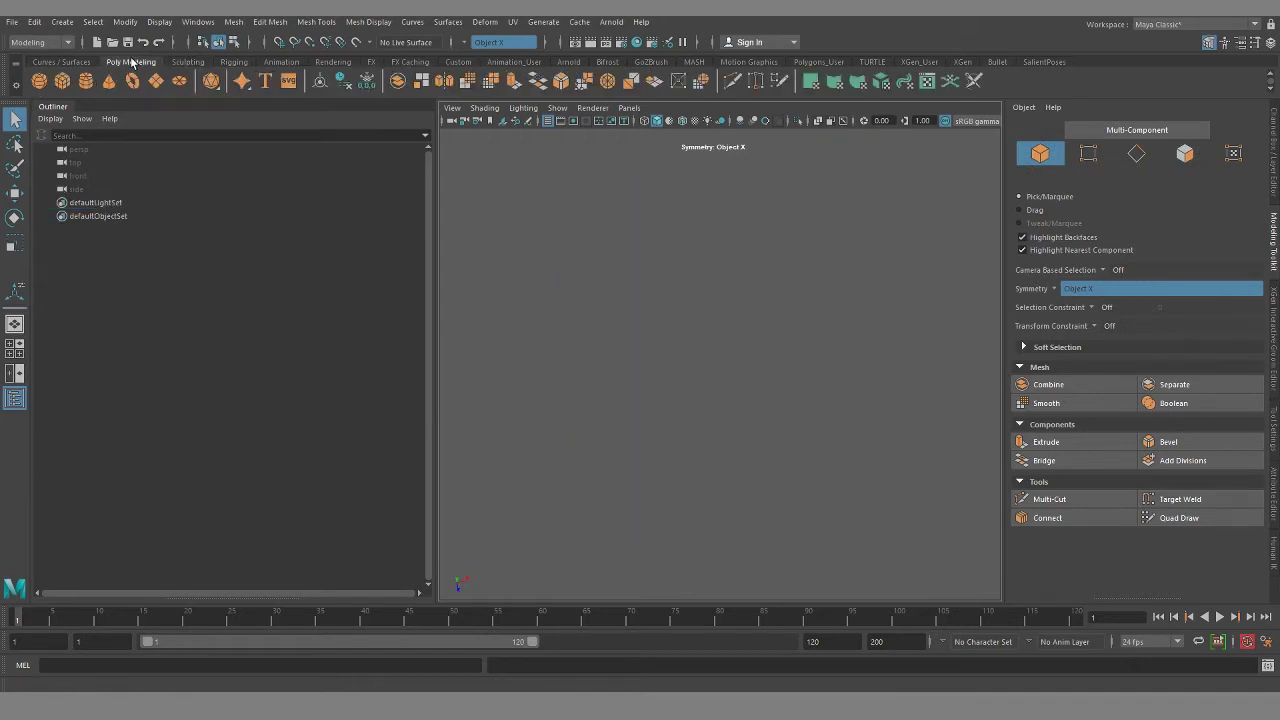
left_click(62, 81)
left_click_drag(753, 432, 711, 391, "alt")
scroll(742, 411, "up", 3)
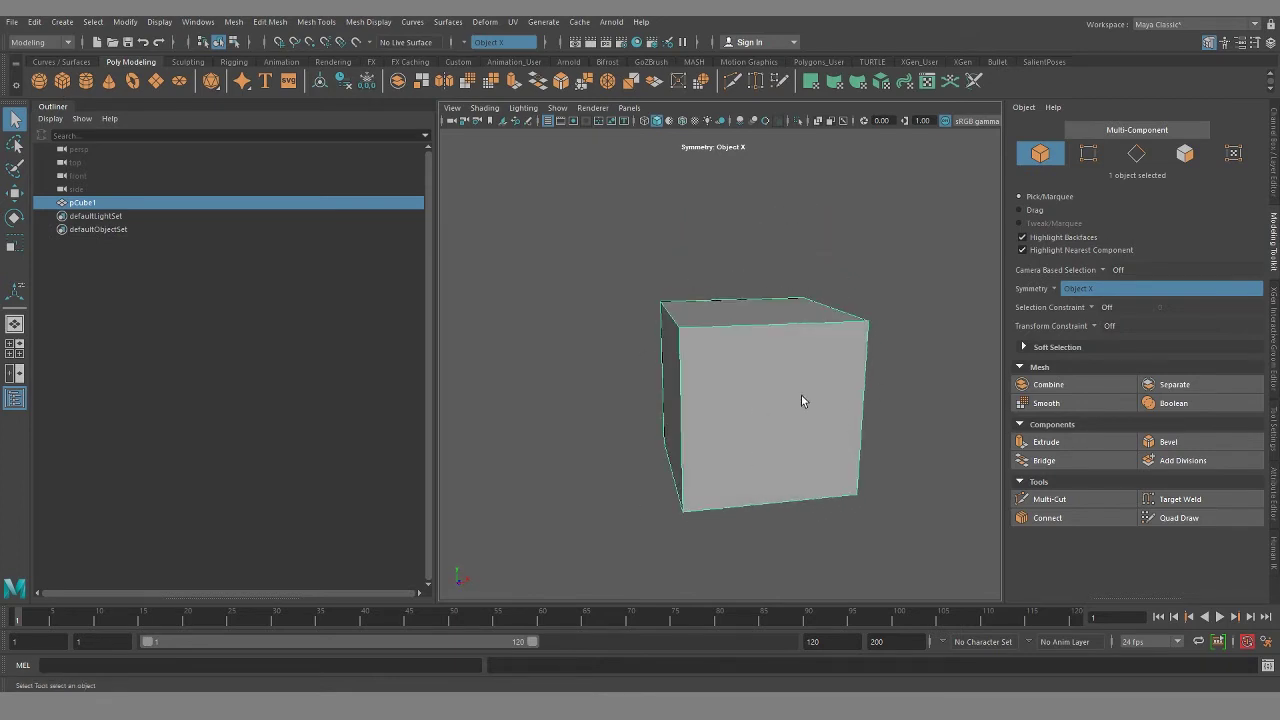
Step: Set the cube's Subdivisions Width, Height and Depth to 16
left_click(1273, 155)
left_click_drag(743, 477, 812, 407, "alt")
right_click_drag(812, 407, 814, 494, "alt")
mouse_move(814, 494)
left_mouse_down("alt")
mouse_move(798, 482)
mouse_move(810, 482)
left_mouse_up("alt")
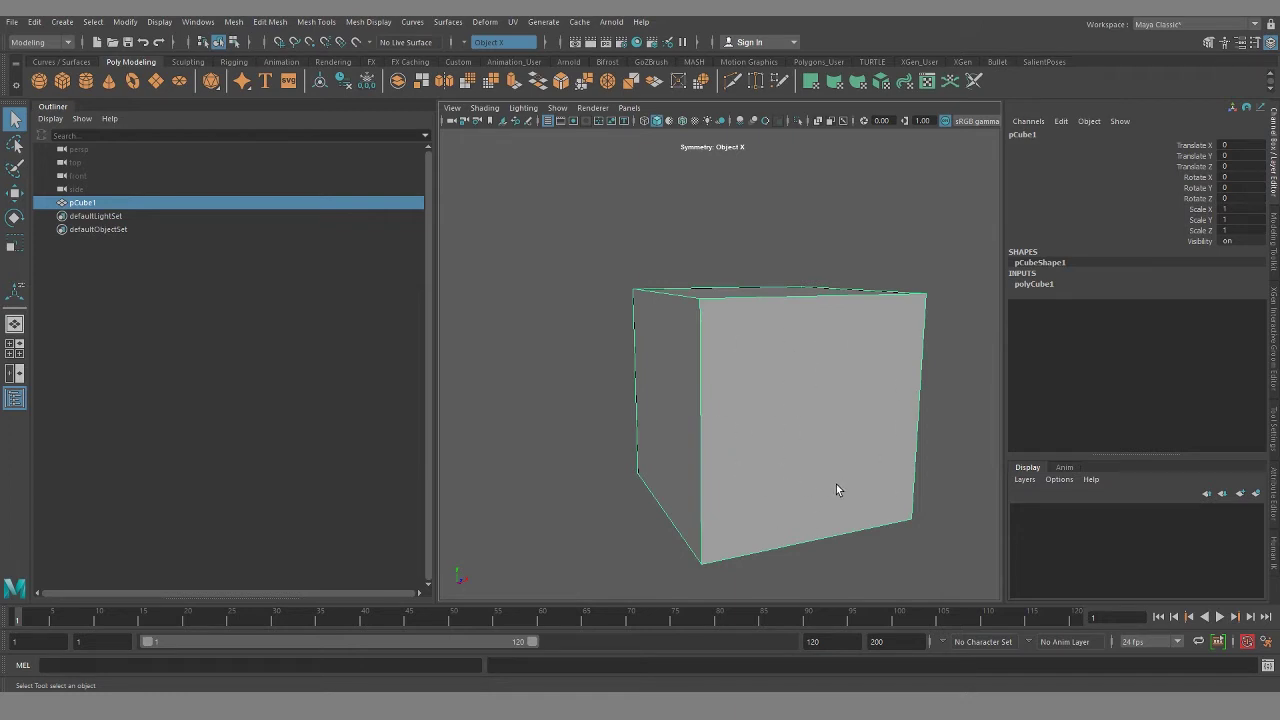
left_click(1040, 284)
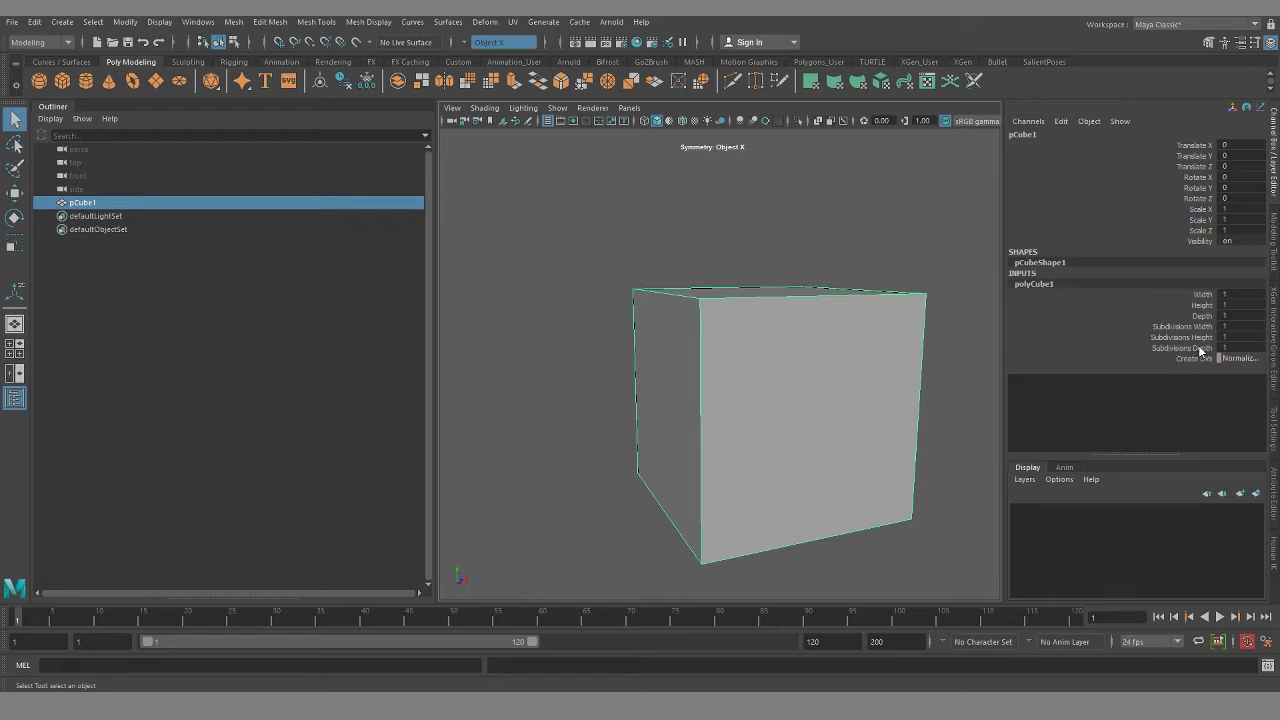
left_click_drag(1184, 330, 1186, 349)
middle_click_drag(966, 446, 1030, 436)
scroll(800, 430, "up", 5)
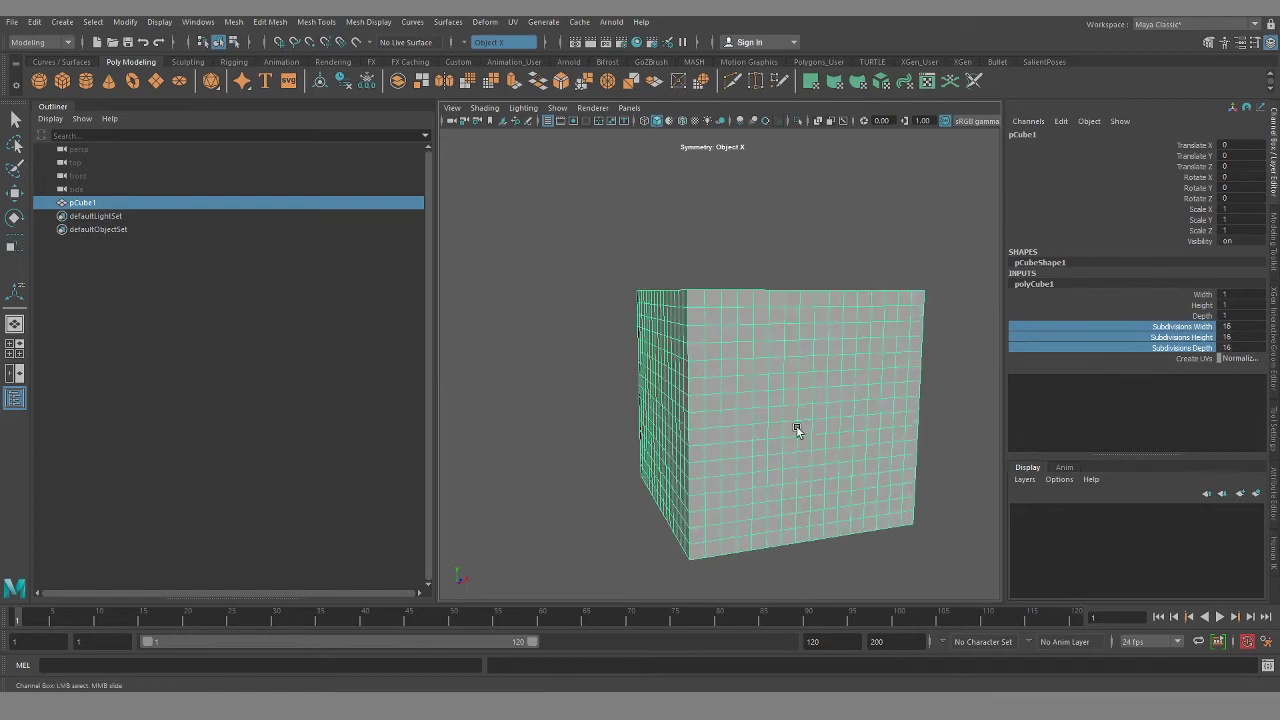
Step: Show the grid in the four-view layout and select the edge loop along the cube's X symmetry centre
key("space")
middle_click_drag(940, 322, 857, 318, "alt")
left_click(130, 22)
mouse_move(159, 22)
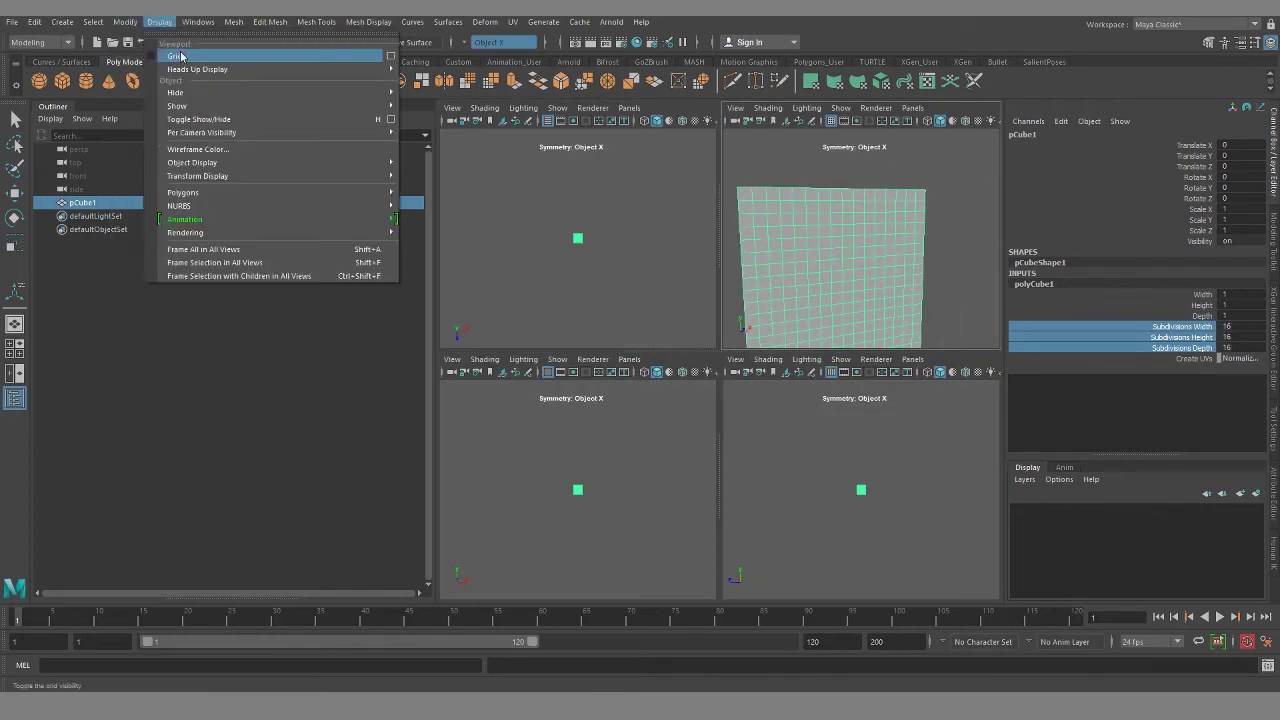
left_click(181, 56)
right_click_drag(585, 251, 670, 328, "alt")
middle_click_drag(573, 185, 571, 203, "alt")
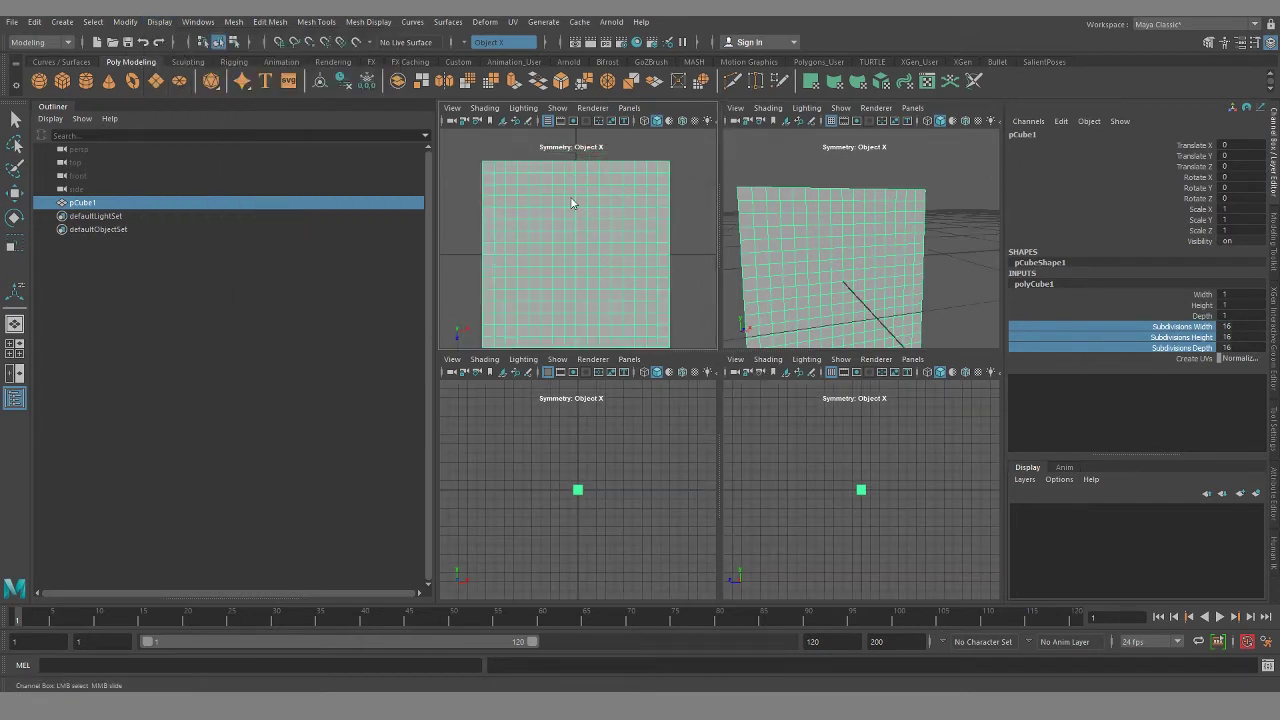
right_click_drag(571, 203, 569, 188)
key("q")
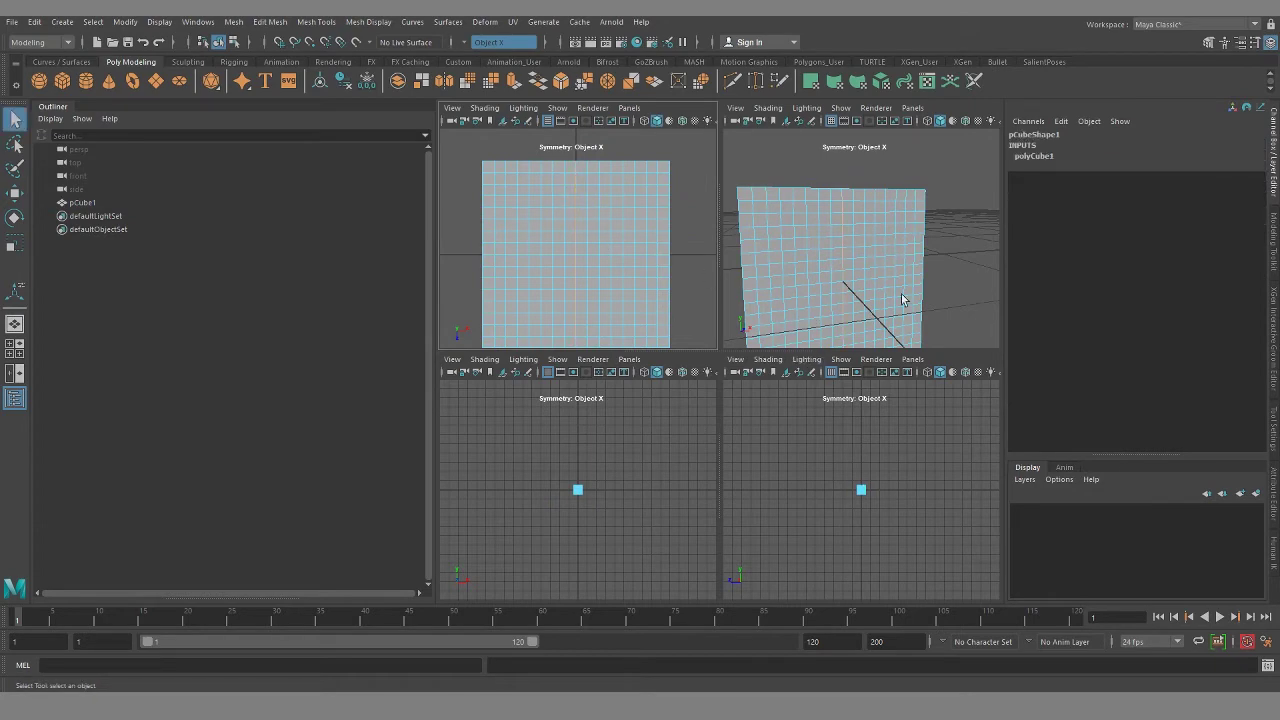
key("space")
left_click_drag(800, 316, 819, 345, "alt")
right_click_drag(819, 345, 434, 200, "alt")
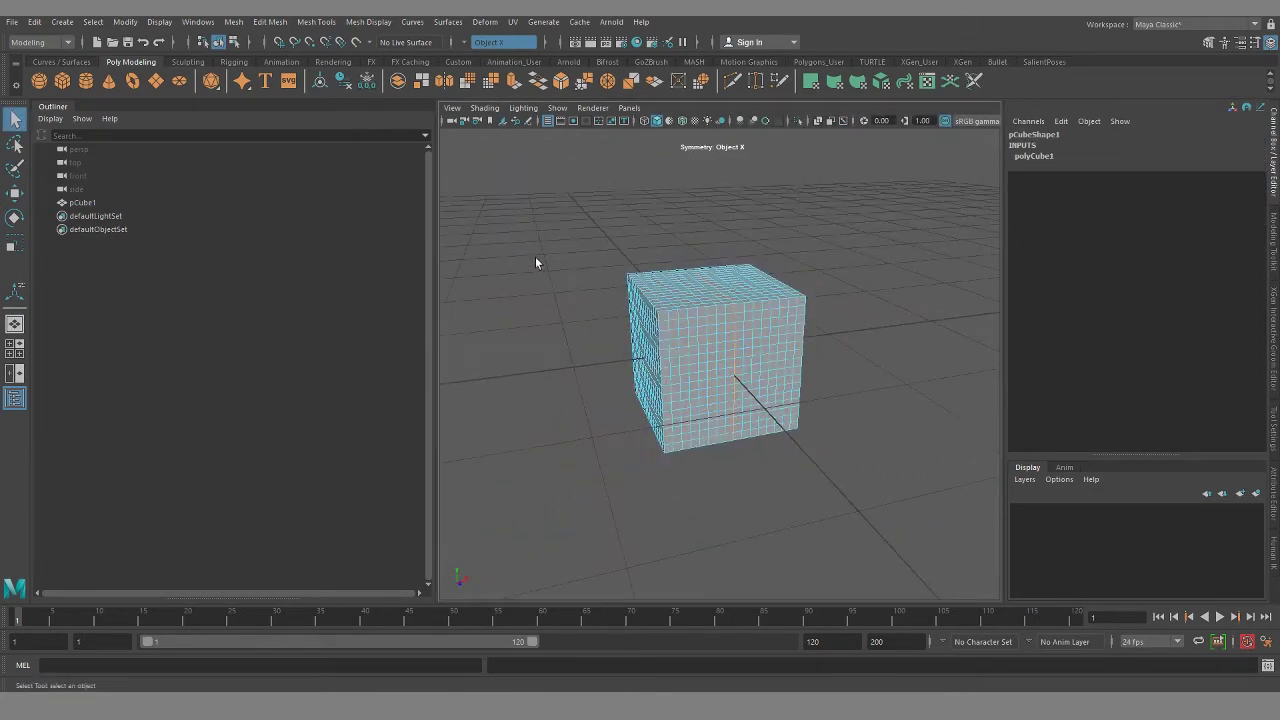
Step: Hide the viewport grid and bring the cube closer in the perspective view
left_click(125, 21)
mouse_move(160, 21)
left_click(188, 56)
scroll(762, 400, "up", 3)
mouse_move(762, 400)
left_mouse_down("alt")
mouse_move(744, 379)
mouse_move(766, 420)
left_mouse_up("alt")
scroll(744, 379, "up", 3)
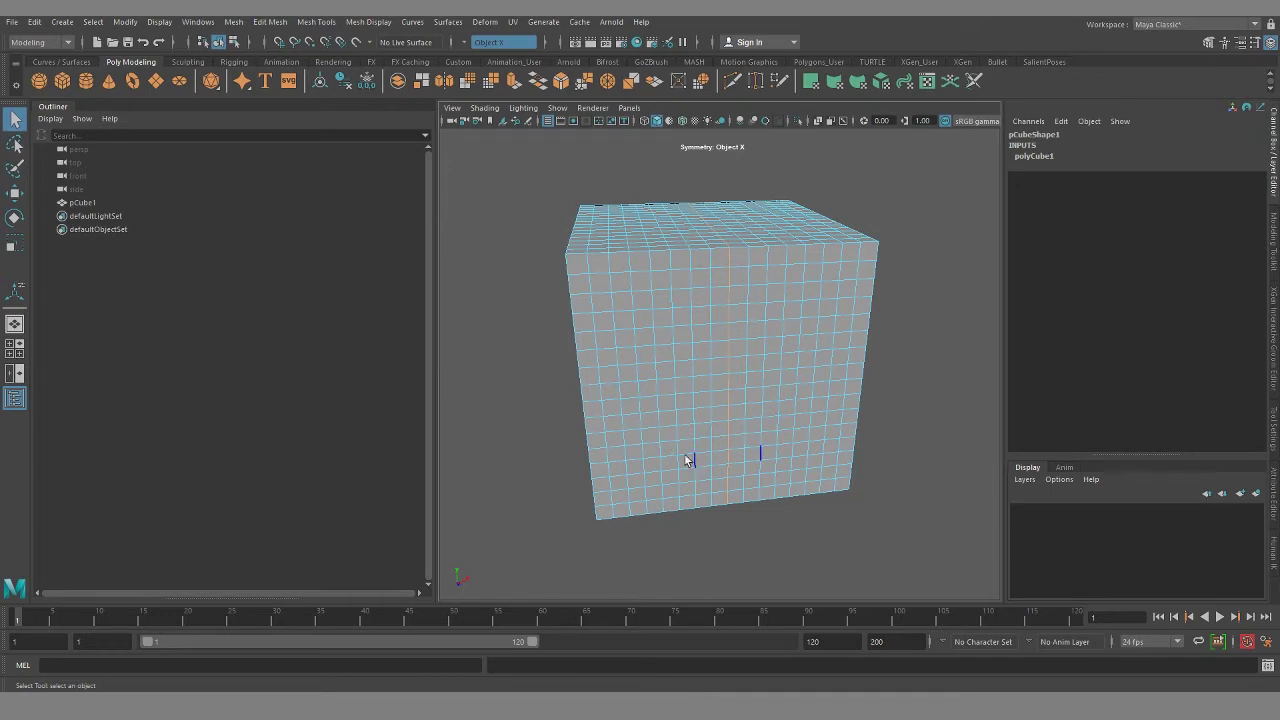
Step: Examine the subdivided cube and its selected centre edge loop from several sides
left_click_drag(630, 232, 697, 256, "alt")
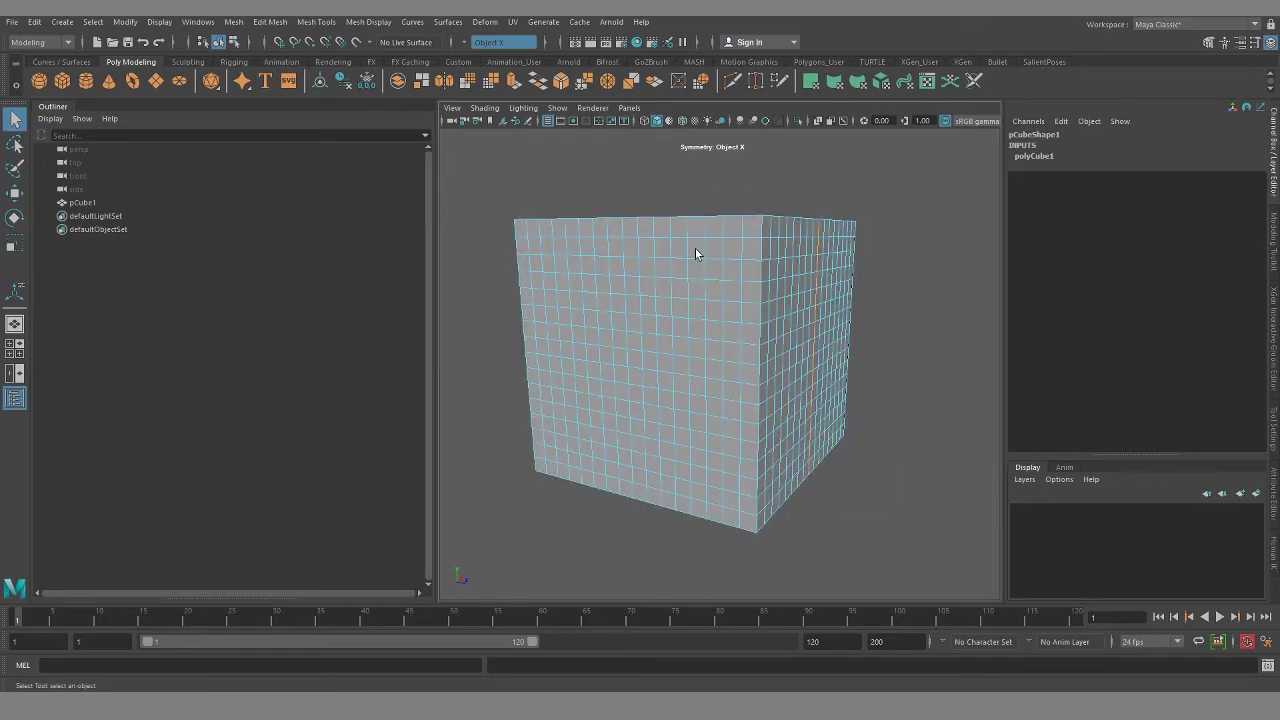
left_click_drag(760, 341, 709, 352, "alt")
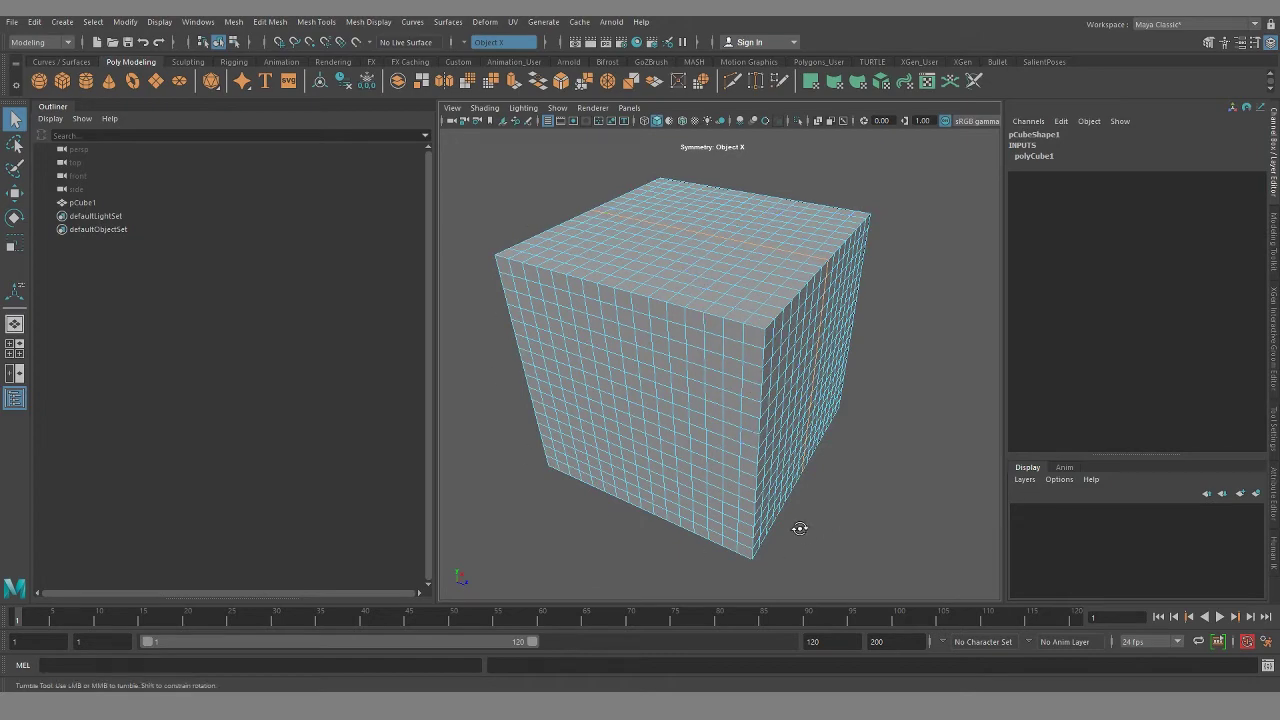
left_click_drag(803, 531, 694, 376, "alt")
left_click_drag(781, 516, 685, 345, "alt")
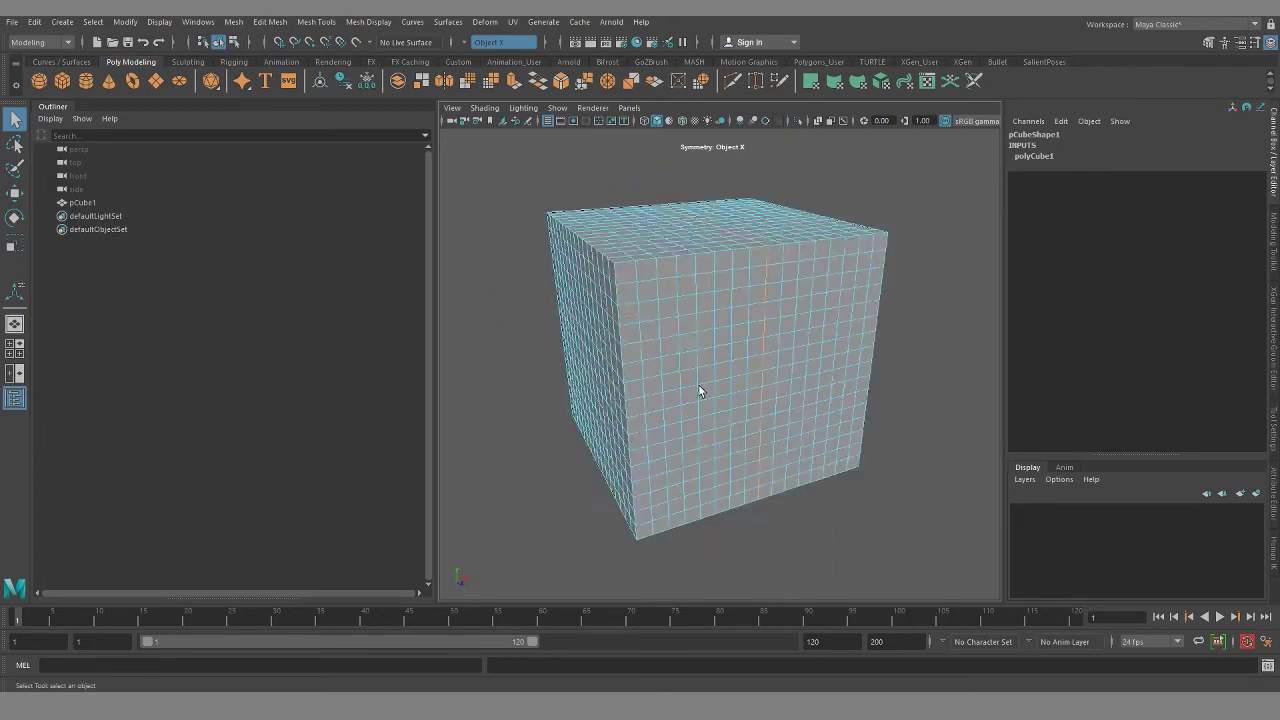
right_click_drag(685, 345, 668, 395, "alt")
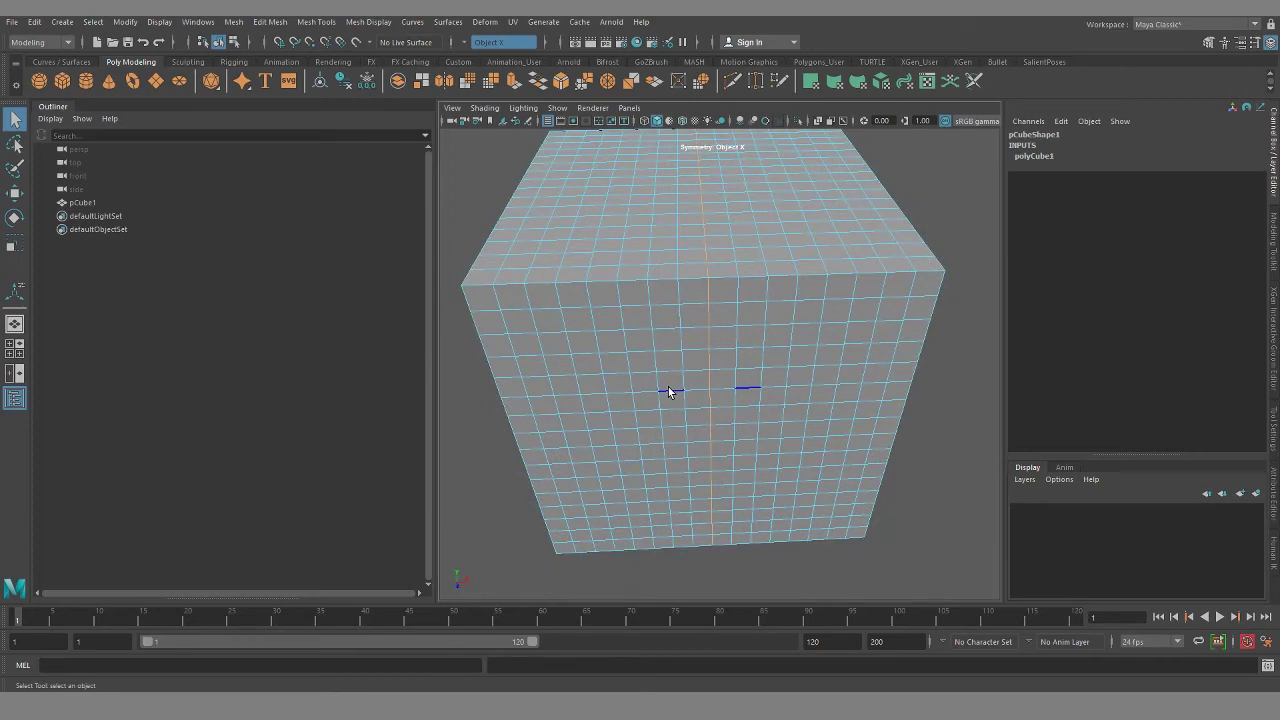
left_click_drag(646, 366, 603, 347, "alt")
right_click_drag(603, 347, 585, 371, "alt")
left_click_drag(682, 424, 701, 321, "alt")
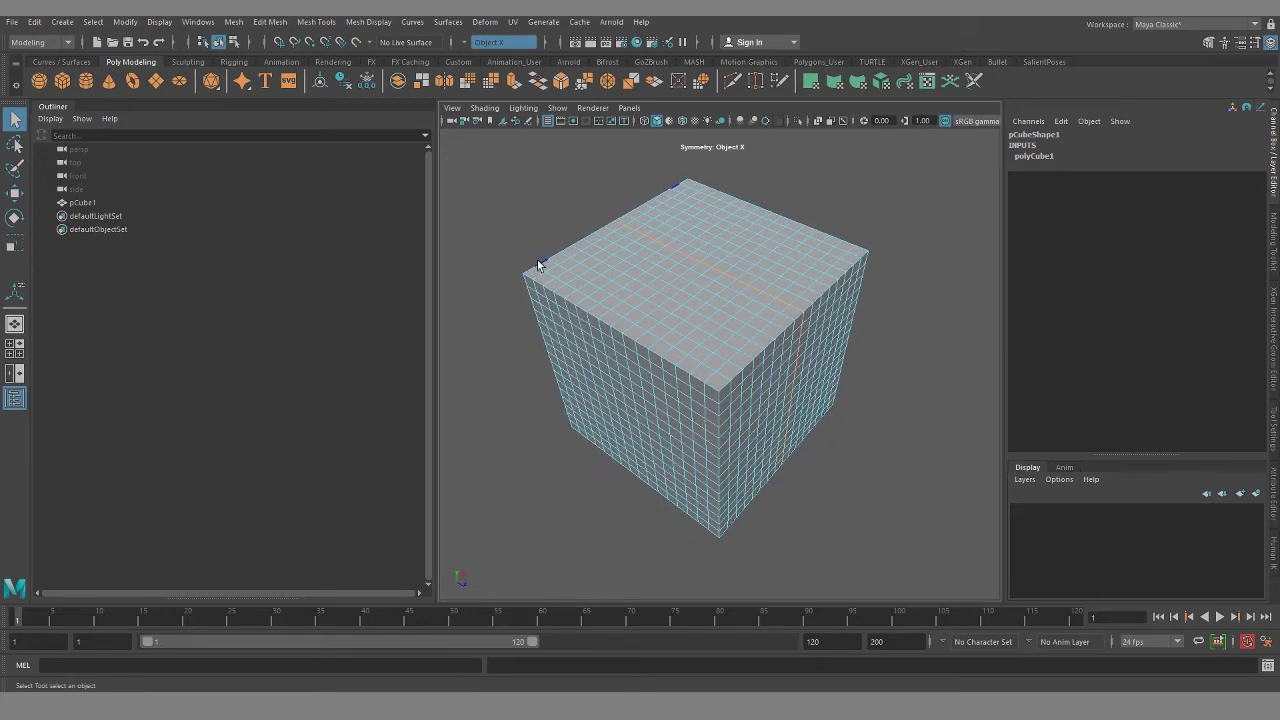
left_click_drag(794, 452, 685, 430, "alt")
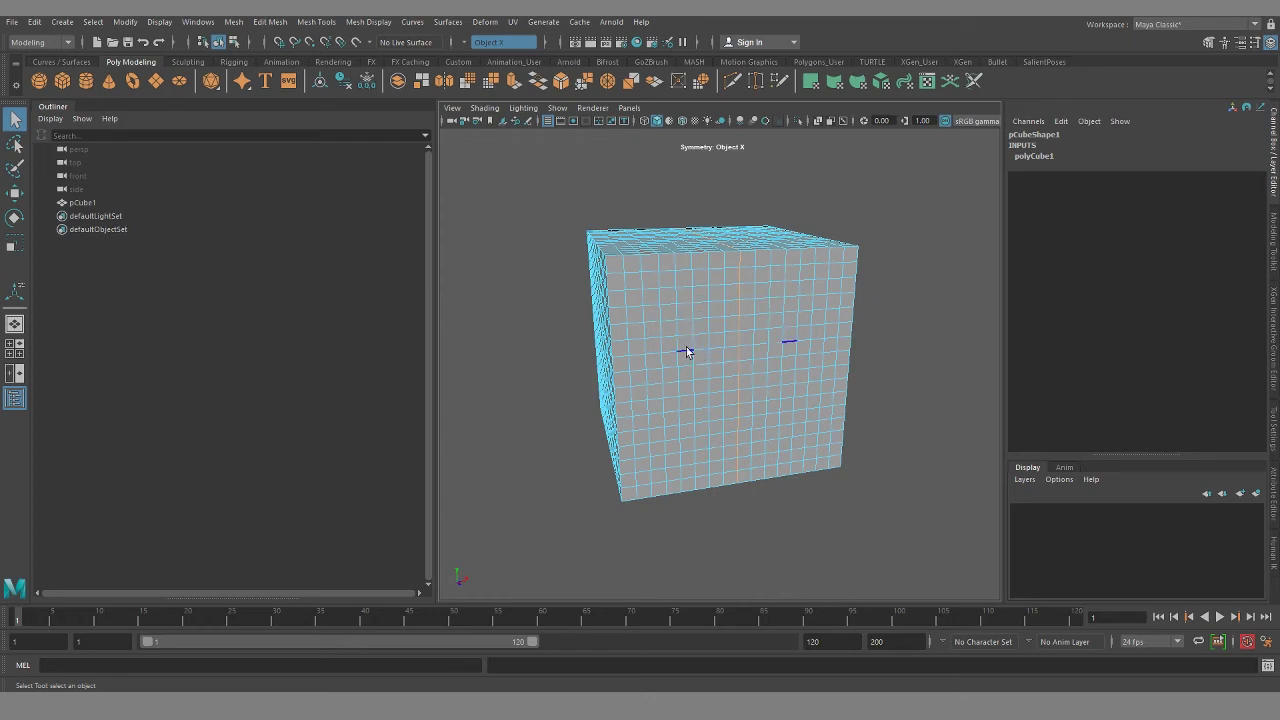
Step: Select the third and sixth vertical edge loops from each side of the cube's front face with symmetry
left_click_drag(686, 340, 743, 440, "alt")
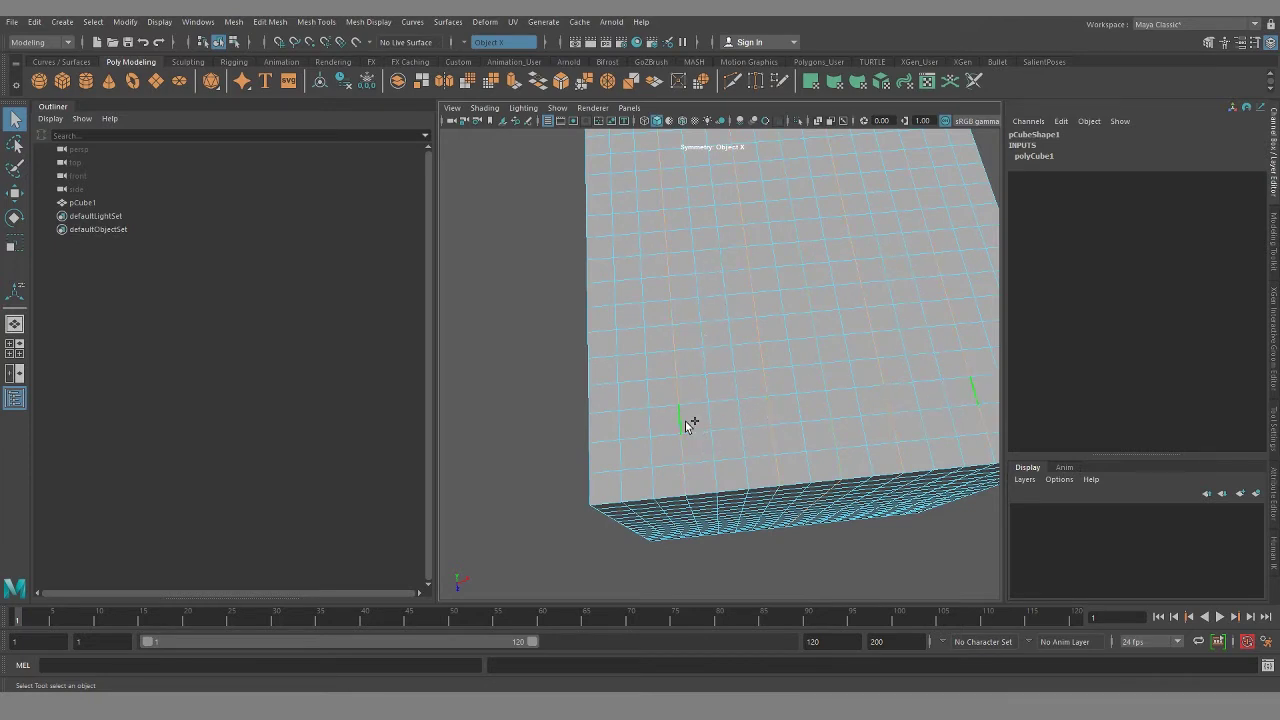
left_click_drag(816, 508, 770, 415, "alt")
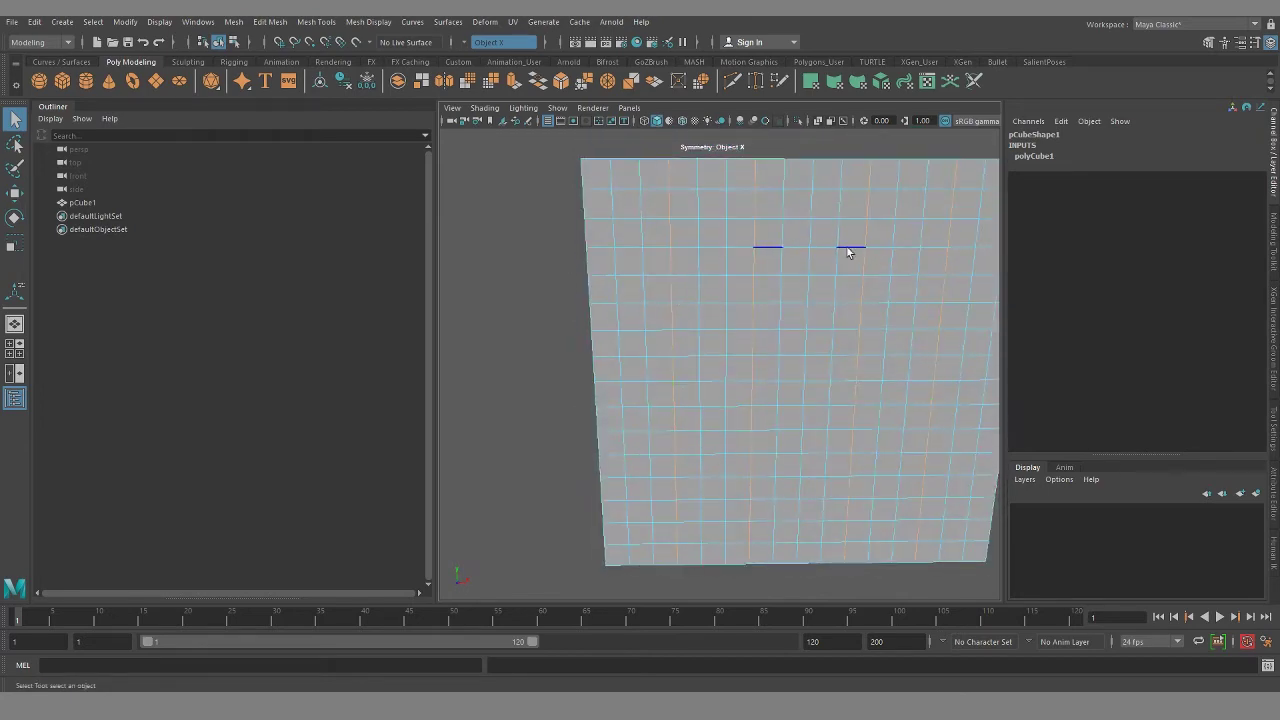
left_click_drag(760, 506, 727, 295, "alt")
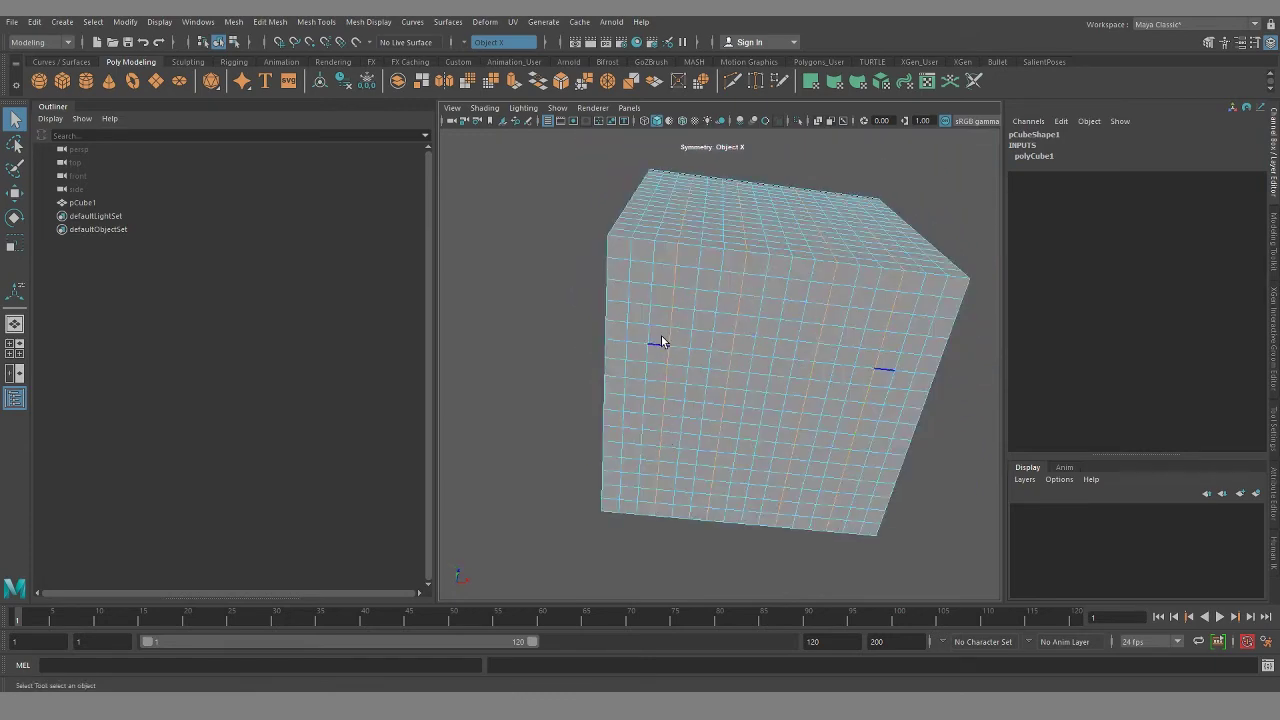
Step: Examine the mirrored pairs of selected edge loops and the columns between them across the cube's faces
left_click_drag(669, 353, 538, 372, "alt")
left_click_drag(615, 212, 697, 429, "alt")
middle_click_drag(697, 429, 717, 371, "alt")
left_click_drag(717, 371, 700, 438, "alt")
middle_click_drag(700, 438, 700, 376, "alt")
right_click_drag(700, 376, 714, 420, "alt")
left_click_drag(713, 426, 754, 429, "alt")
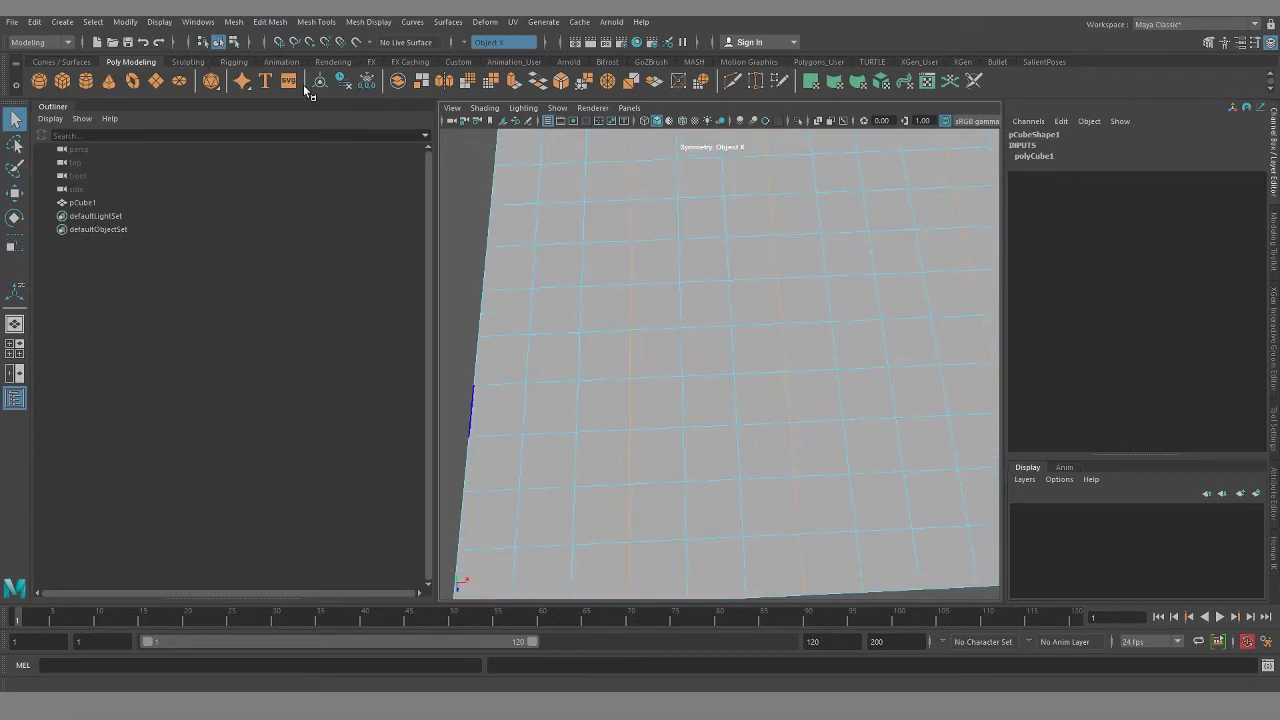
right_click_drag(686, 414, 697, 452, "alt")
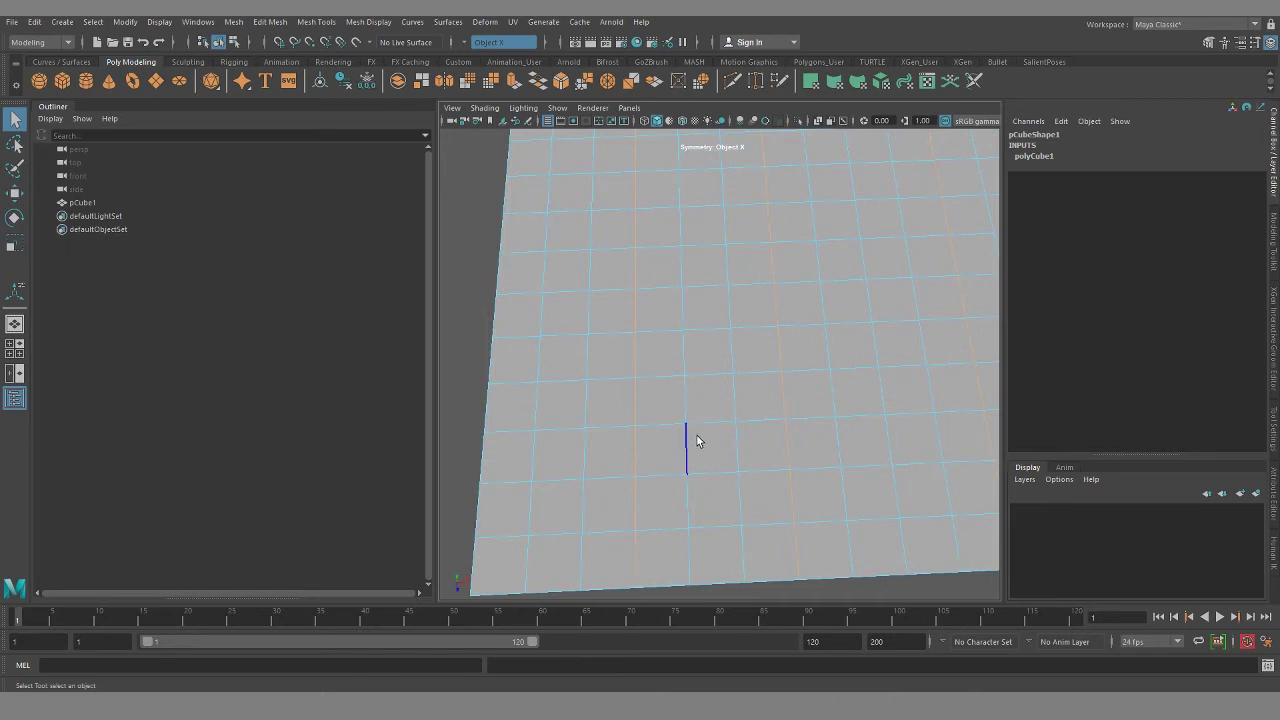
left_click_drag(697, 441, 1193, 233, "alt")
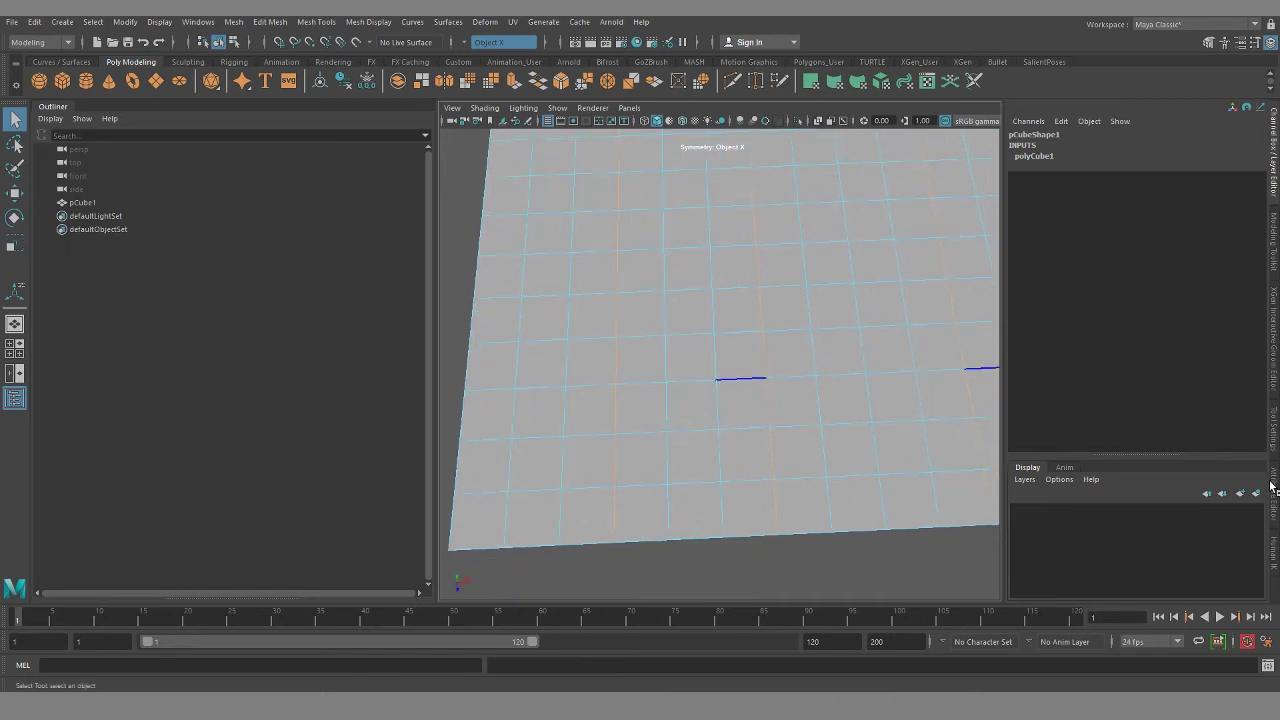
Step: With Quad Draw, weld two adjacent interior vertices on the cube's front face outward onto their neighbours, forming trapezoids above and below
left_click(1208, 42)
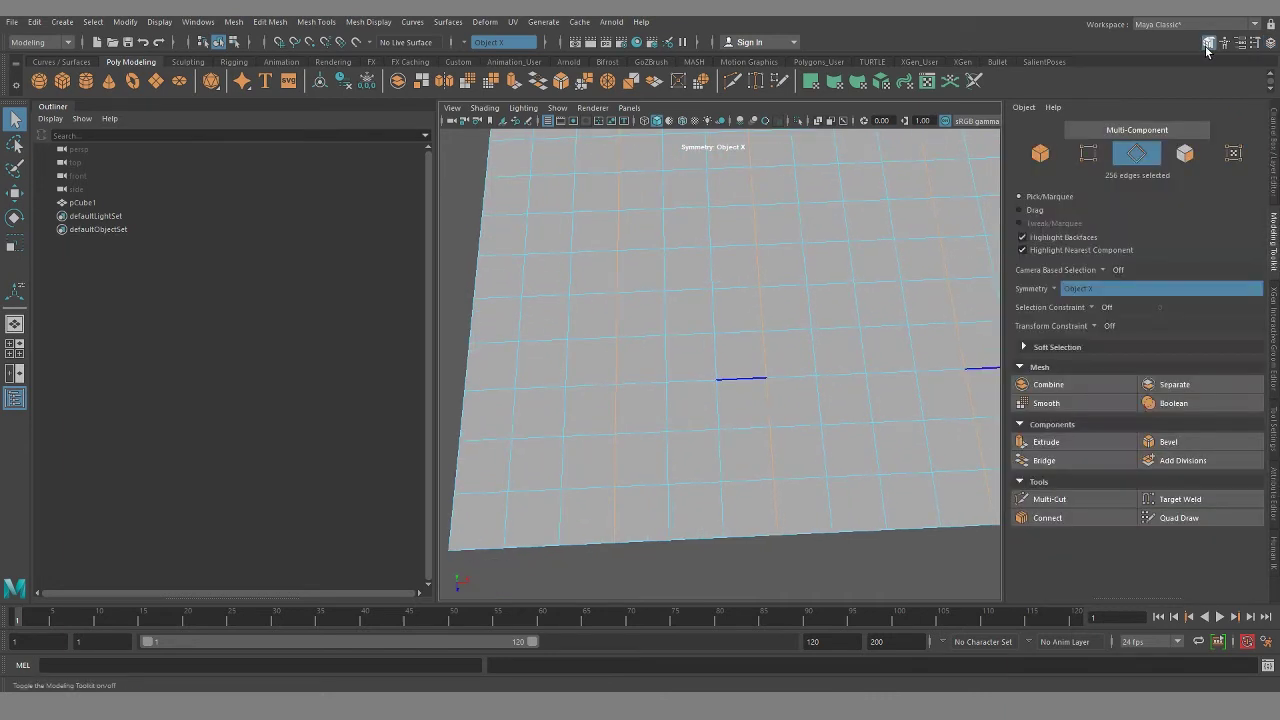
left_click(1178, 518)
mouse_move(700, 400)
left_mouse_down("alt")
mouse_move(654, 354)
mouse_move(676, 388)
left_mouse_up("alt")
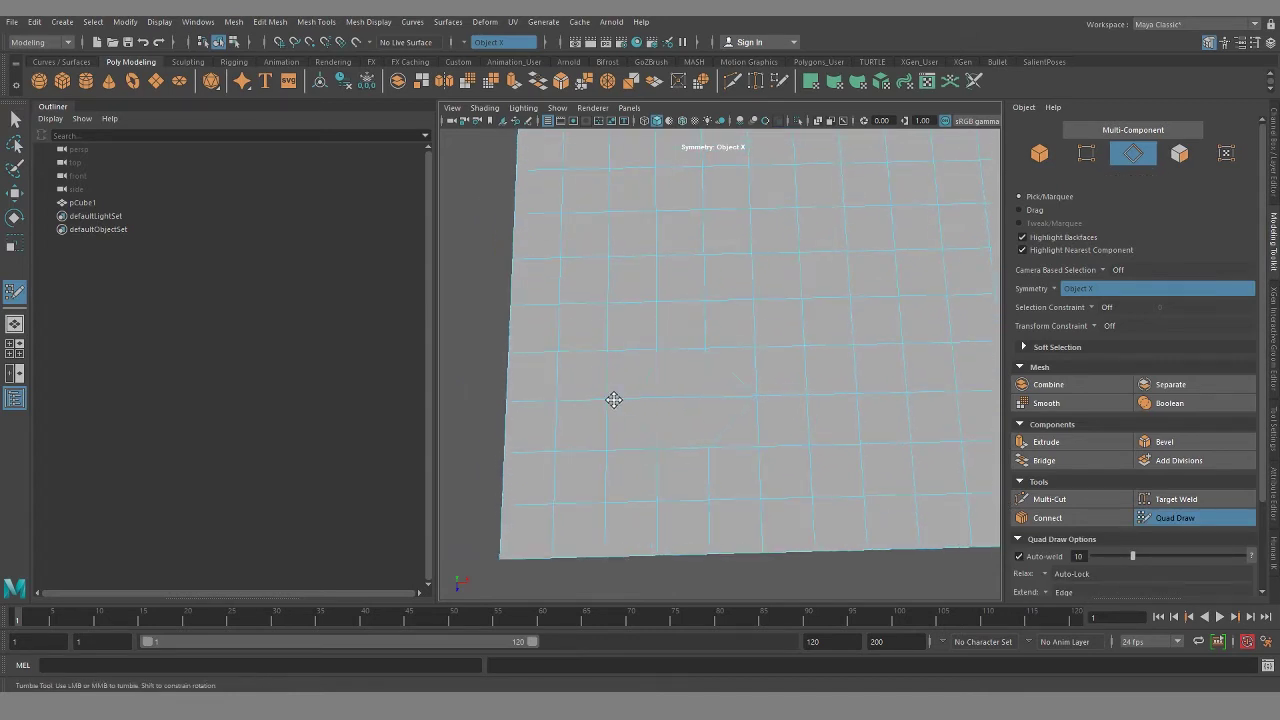
mouse_move(749, 471)
left_mouse_down("alt")
mouse_move(707, 440)
mouse_move(720, 437)
mouse_move(720, 333)
mouse_move(715, 487)
left_mouse_up("alt")
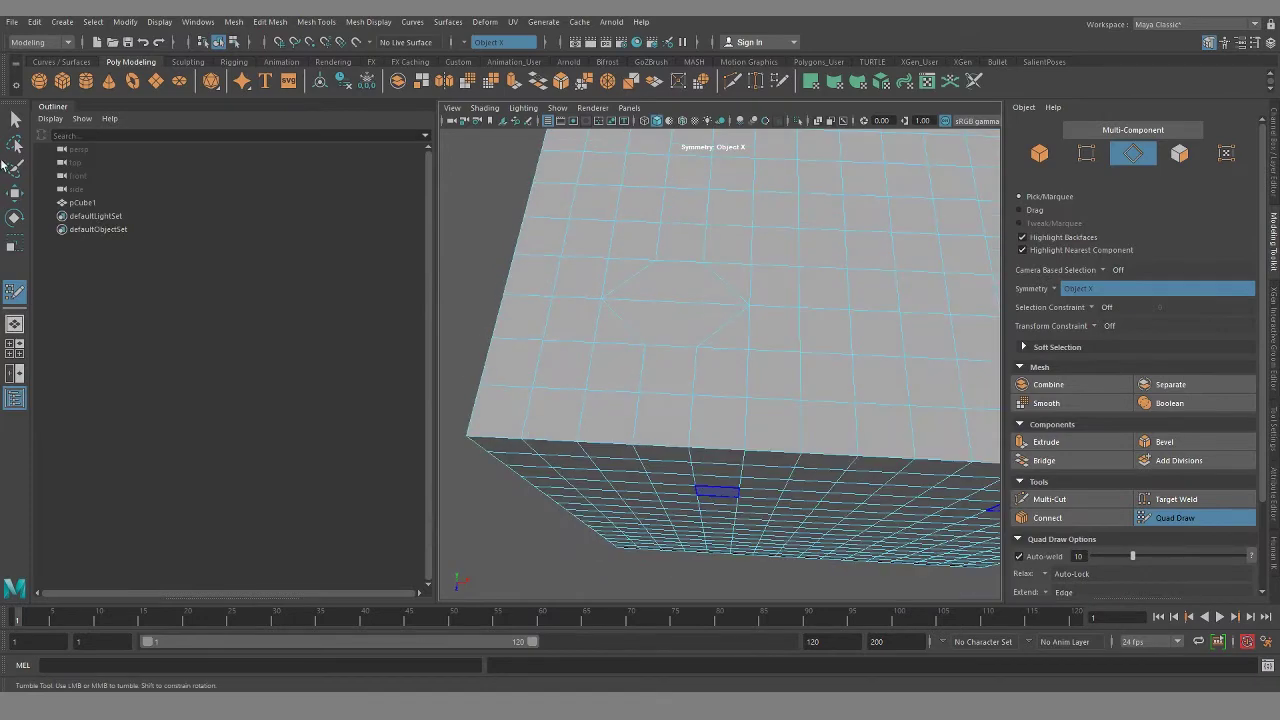
Step: Select both adjacent edge loops and, with Quad Draw, weld their two vertices outward onto their neighbours on the cube's bottom face
key("q")
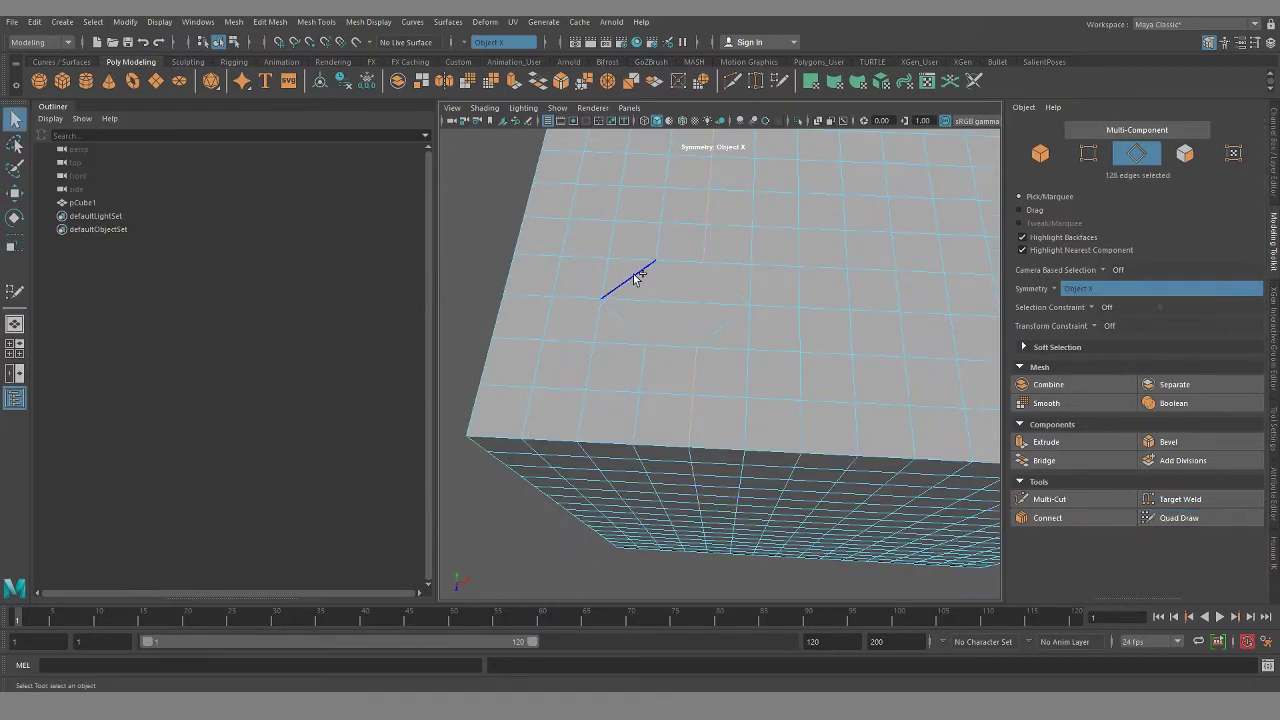
left_click_drag(792, 476, 749, 391, "alt")
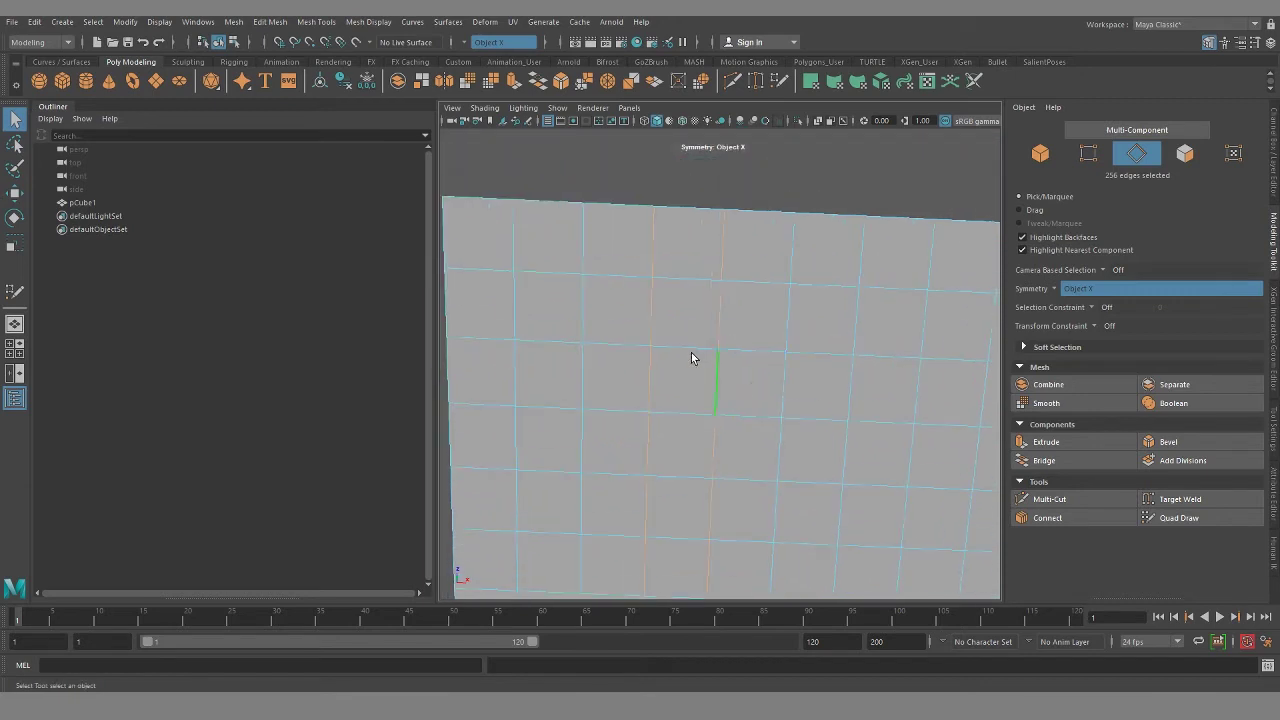
left_click(14, 291)
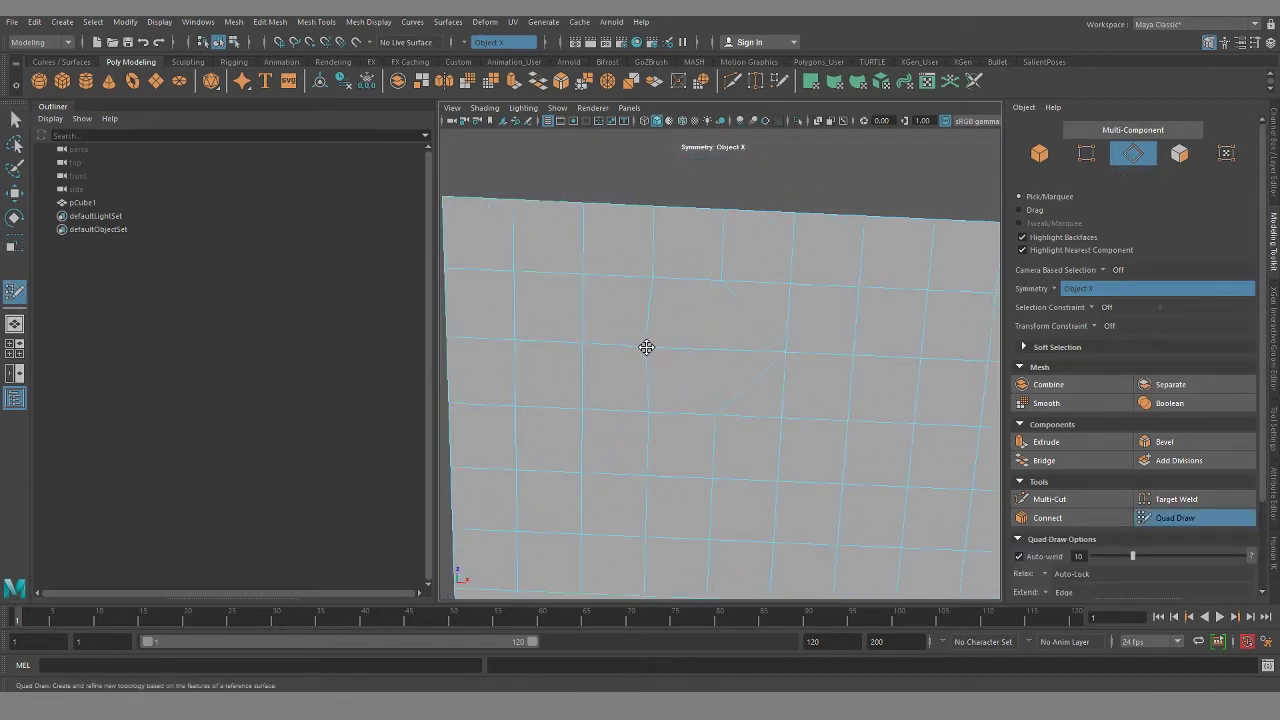
left_click_drag(643, 347, 709, 443)
left_click_drag(730, 500, 654, 431, "alt")
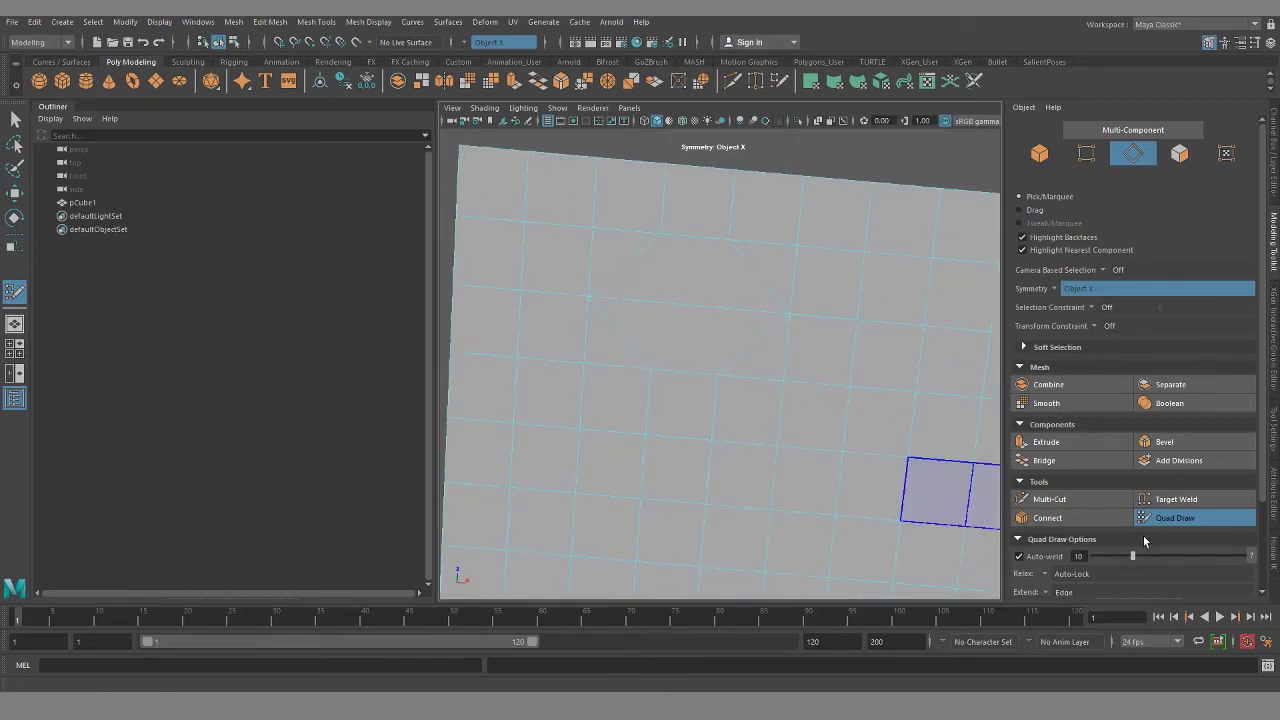
Step: With Multi-Cut, cut between the slanted edges across the front-side trapezoid on both the bottom and top faces
left_click(1079, 502)
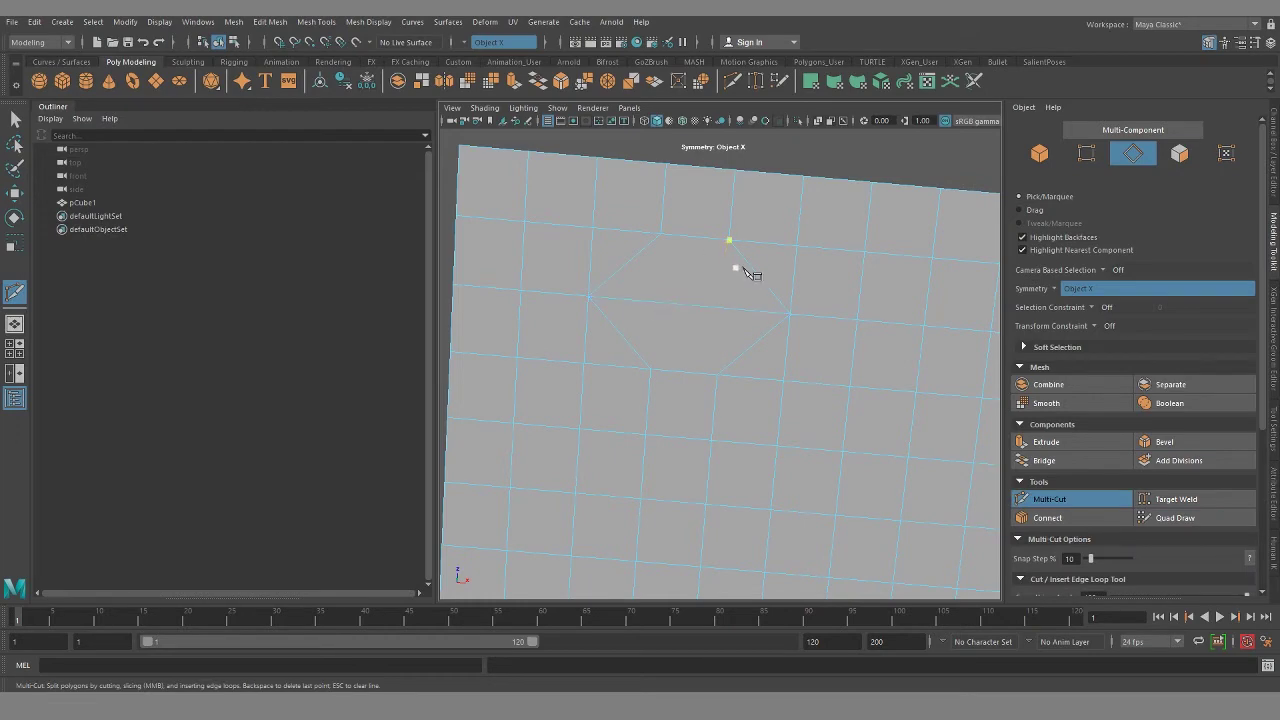
left_click(630, 261)
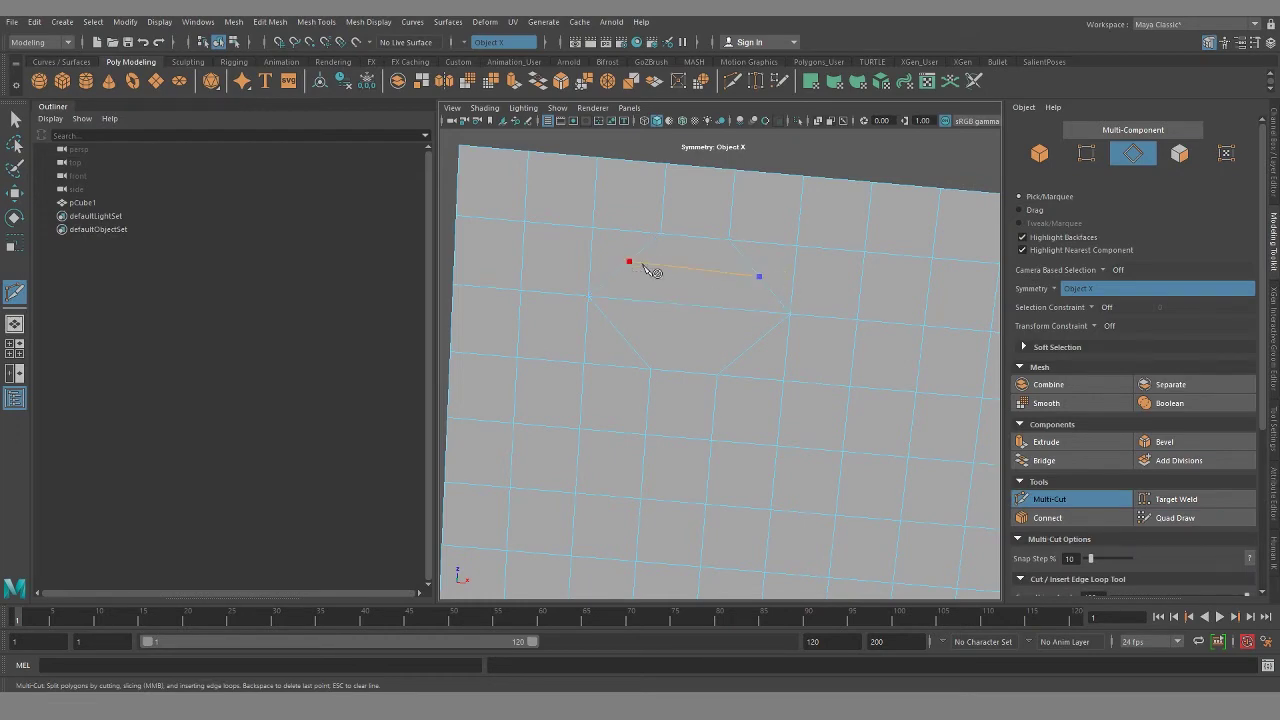
right_click(745, 325)
left_click_drag(677, 250, 731, 411, "alt")
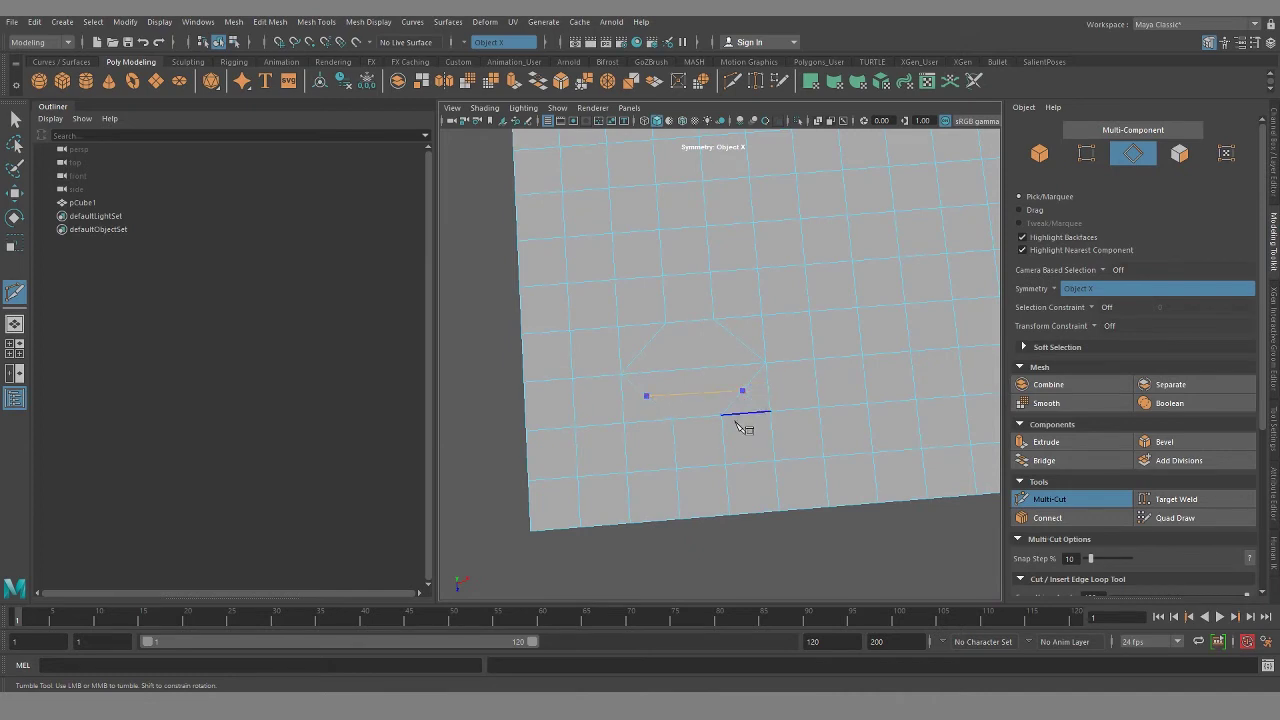
Step: Select the two adjacent edge loops running around the back between the trapezoids and delete them
left_click(15, 120)
left_click(738, 340)
right_click_drag(738, 340, 730, 338)
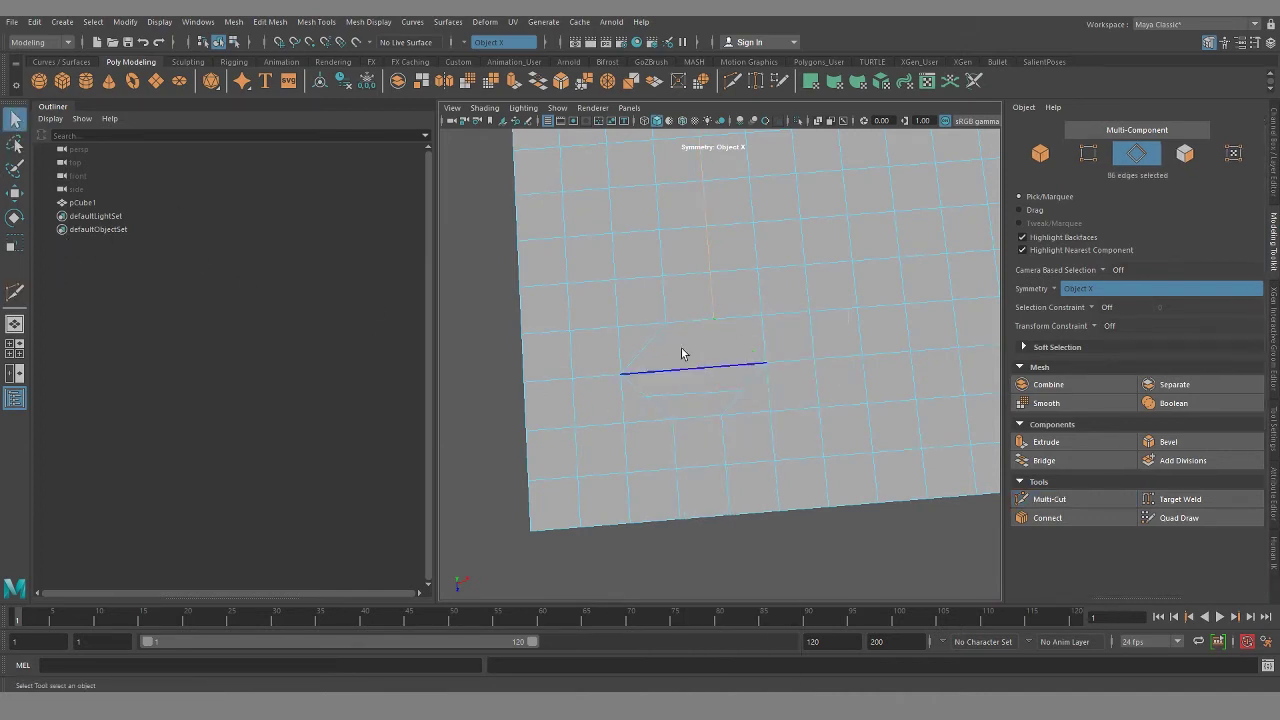
double_click(643, 348, "shift")
left_click_drag(773, 509, 775, 393, "alt")
key("Delete")
Step: Activate the Relax sculpting tool and undo a trial stroke around the trapezoid
left_click(60, 62)
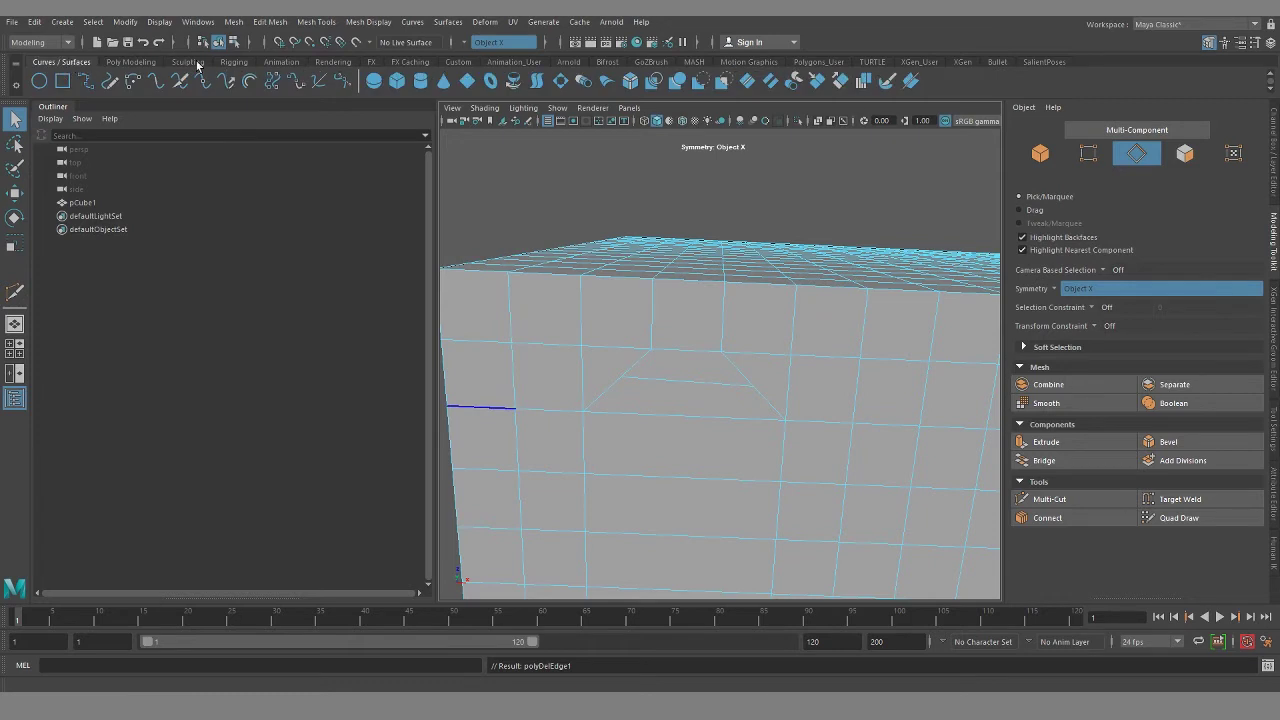
left_click(188, 62)
left_click(86, 80)
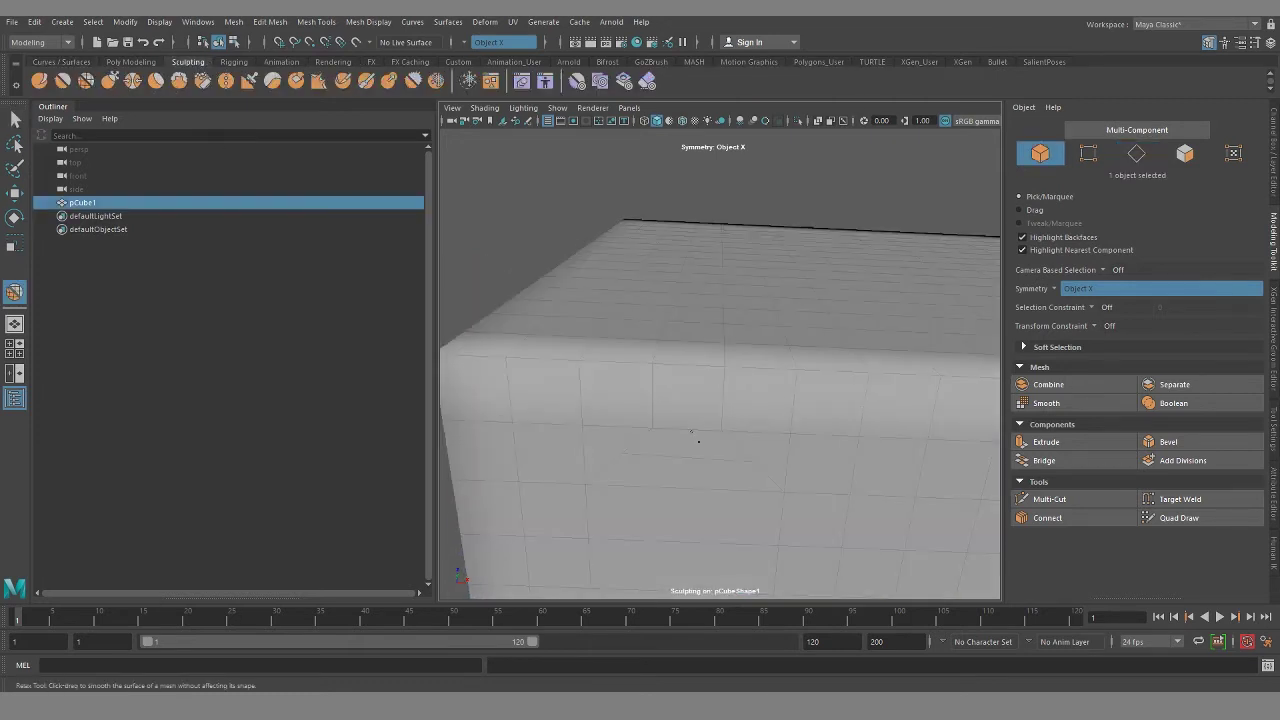
scroll(704, 430, "down", 5)
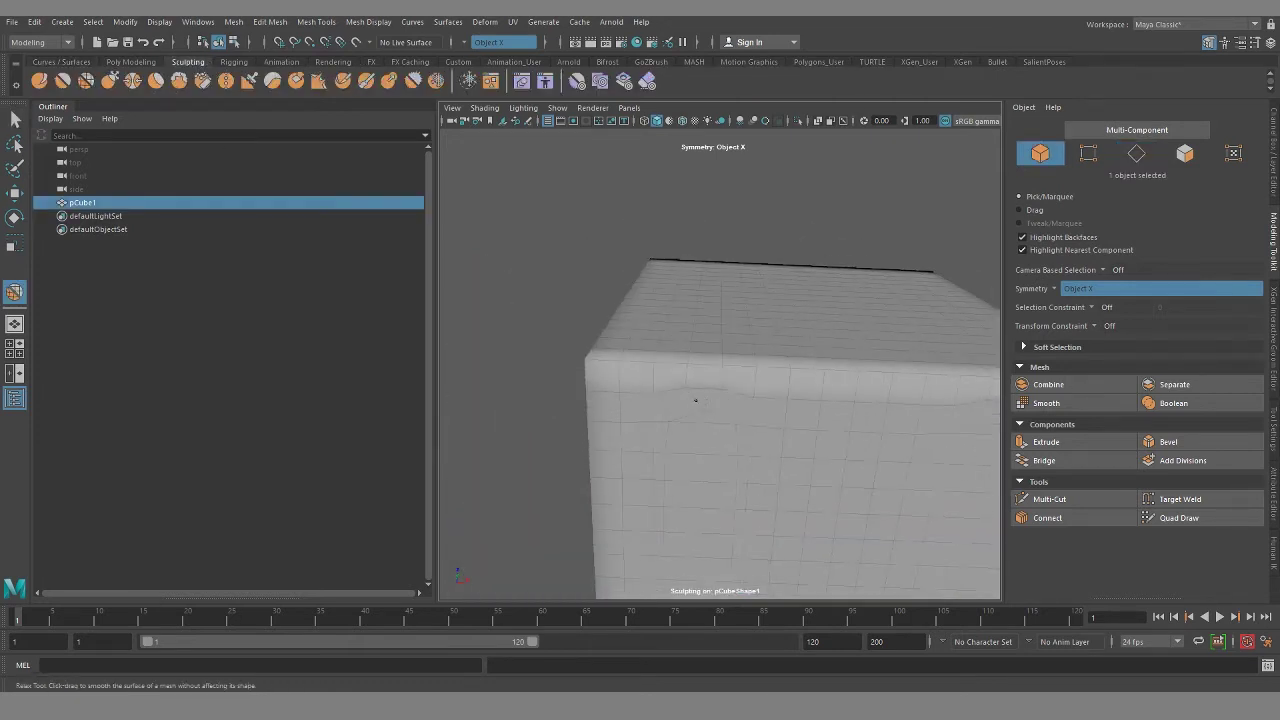
mouse_move(698, 405)
left_mouse_down()
mouse_move(711, 411)
mouse_move(677, 400)
mouse_move(686, 389)
mouse_move(703, 446)
mouse_move(914, 457)
left_mouse_up()
key("ctrl+z")
Step: Adjust the Relax brush size and smooth the edge flow around the trapezoids on the cube's faces
scroll(683, 463, "down", 3)
key("b")
key("b")
mouse_move(713, 447)
left_mouse_down()
mouse_move(417, 466)
mouse_move(733, 452)
mouse_move(706, 453)
mouse_move(701, 469)
mouse_move(786, 451)
mouse_move(814, 409)
mouse_move(820, 437)
mouse_move(683, 418)
mouse_move(694, 449)
mouse_move(746, 347)
mouse_move(706, 366)
mouse_move(749, 380)
mouse_move(763, 432)
left_mouse_up()
key("b")
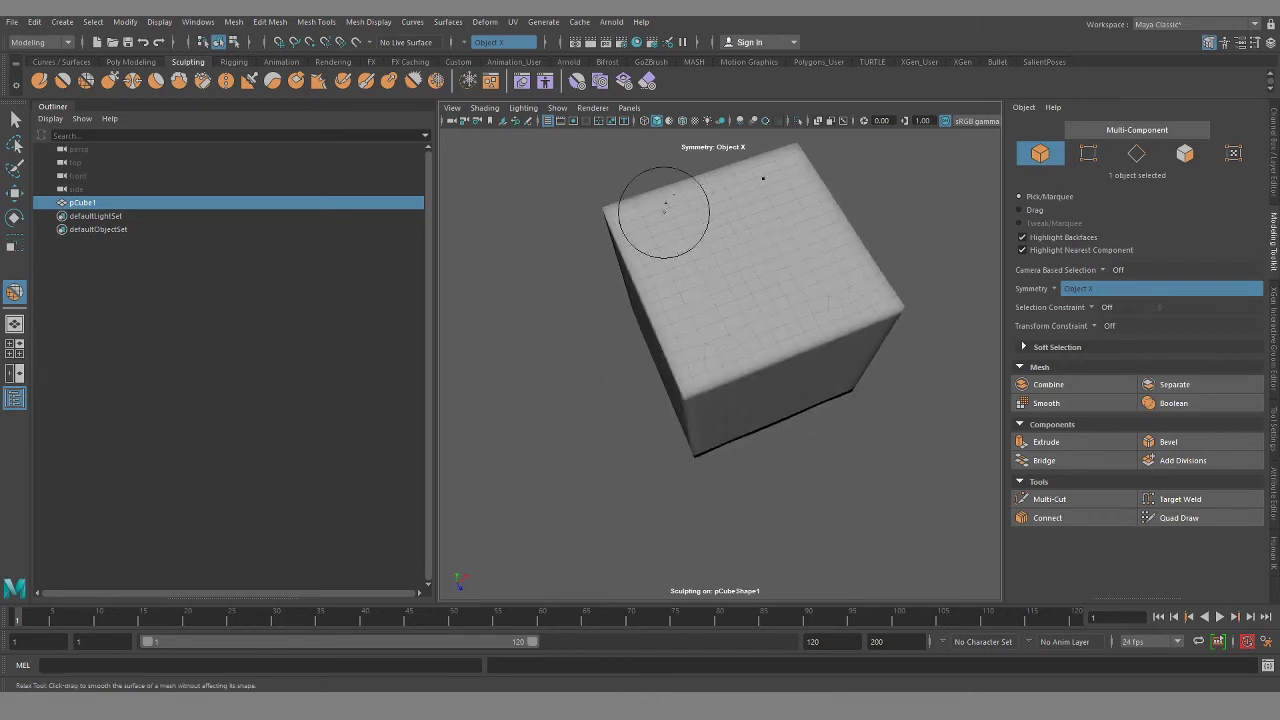
mouse_move(721, 271)
left_mouse_down("alt")
mouse_move(723, 306)
mouse_move(831, 280)
mouse_move(679, 311)
mouse_move(694, 334)
left_mouse_up("alt")
scroll(679, 311, "up", 5)
scroll(678, 311, "down", 5)
mouse_move(667, 240)
right_mouse_down("shift")
mouse_move(706, 222)
mouse_move(668, 200)
right_mouse_up("shift")
left_click(14, 120)
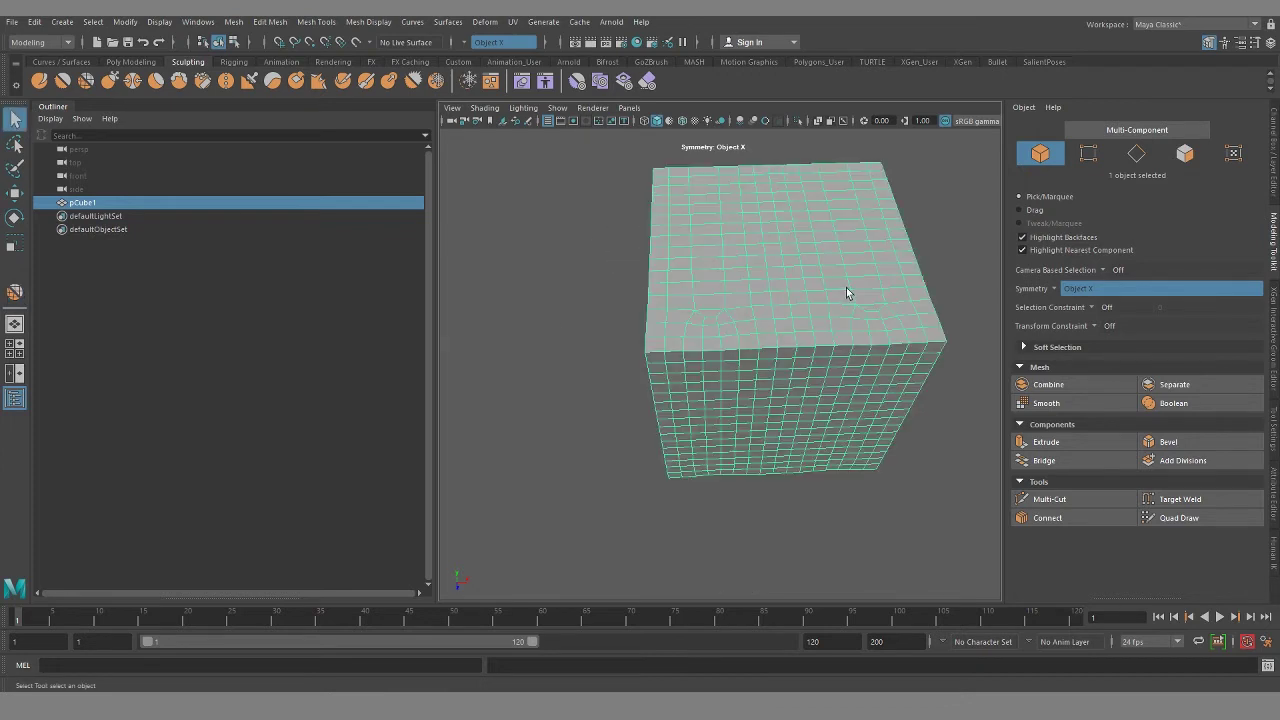
Step: Delete the reworked cube and create a new polygon cube
right_click_drag(849, 274, 847, 297)
key("Delete")
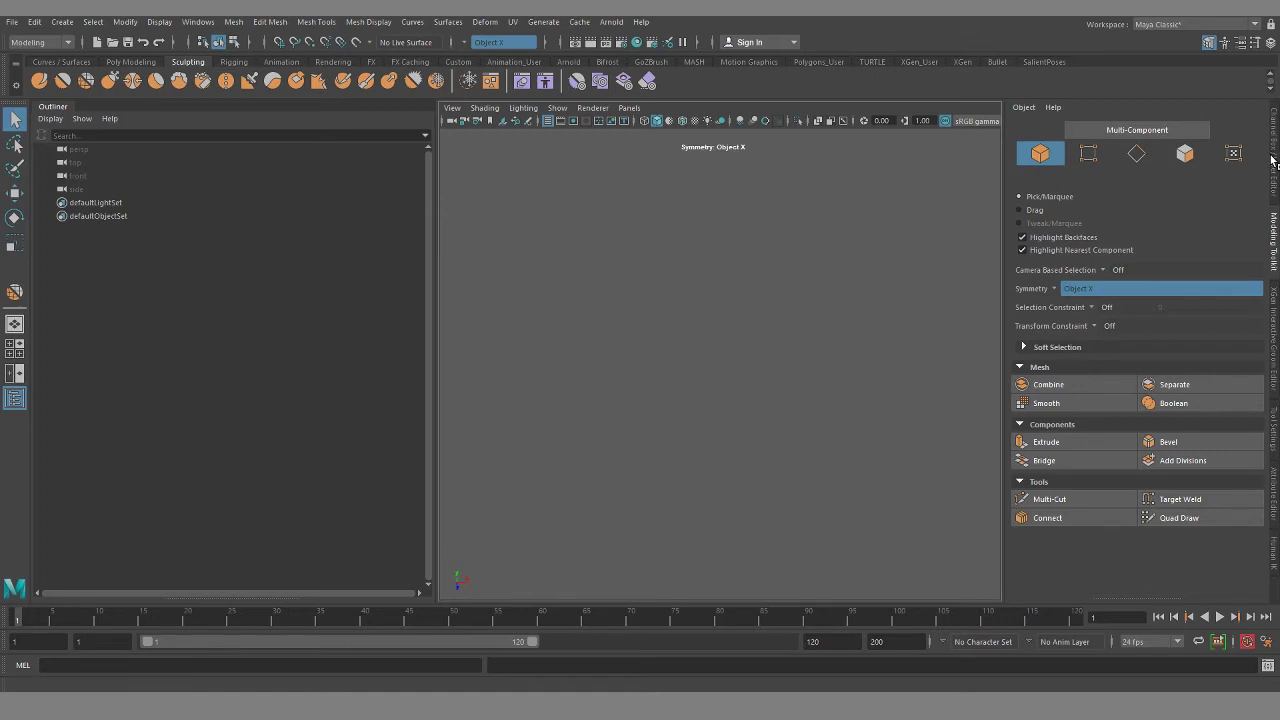
left_click(137, 62)
left_click(62, 80)
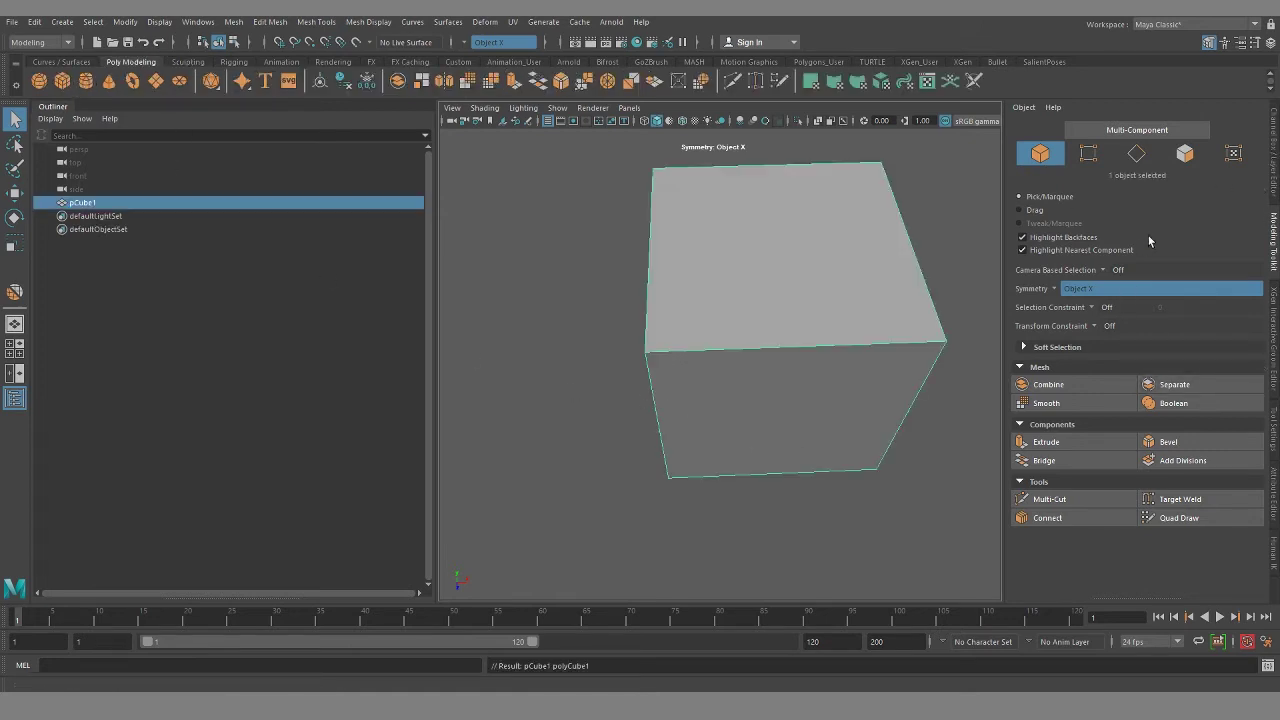
Step: Set the new cube's width, height and depth subdivisions to 16
left_click(1272, 165)
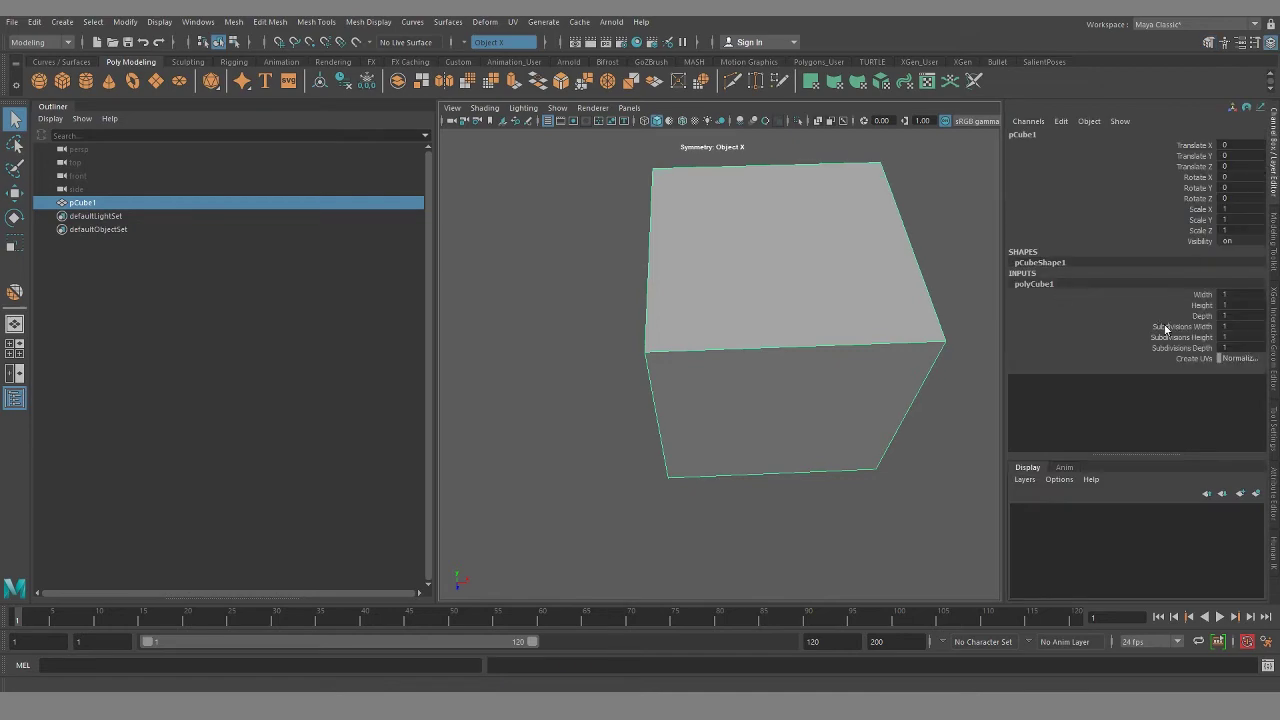
left_click_drag(1166, 330, 1164, 348)
middle_click_drag(780, 478, 875, 471)
Step: Switch the cube to edge selection and select its centre edge loop
left_click_drag(815, 493, 806, 474, "alt")
scroll(806, 474, "up", 1)
right_click_drag(821, 315, 822, 280)
key("q")
left_click_drag(808, 304, 716, 420, "alt")
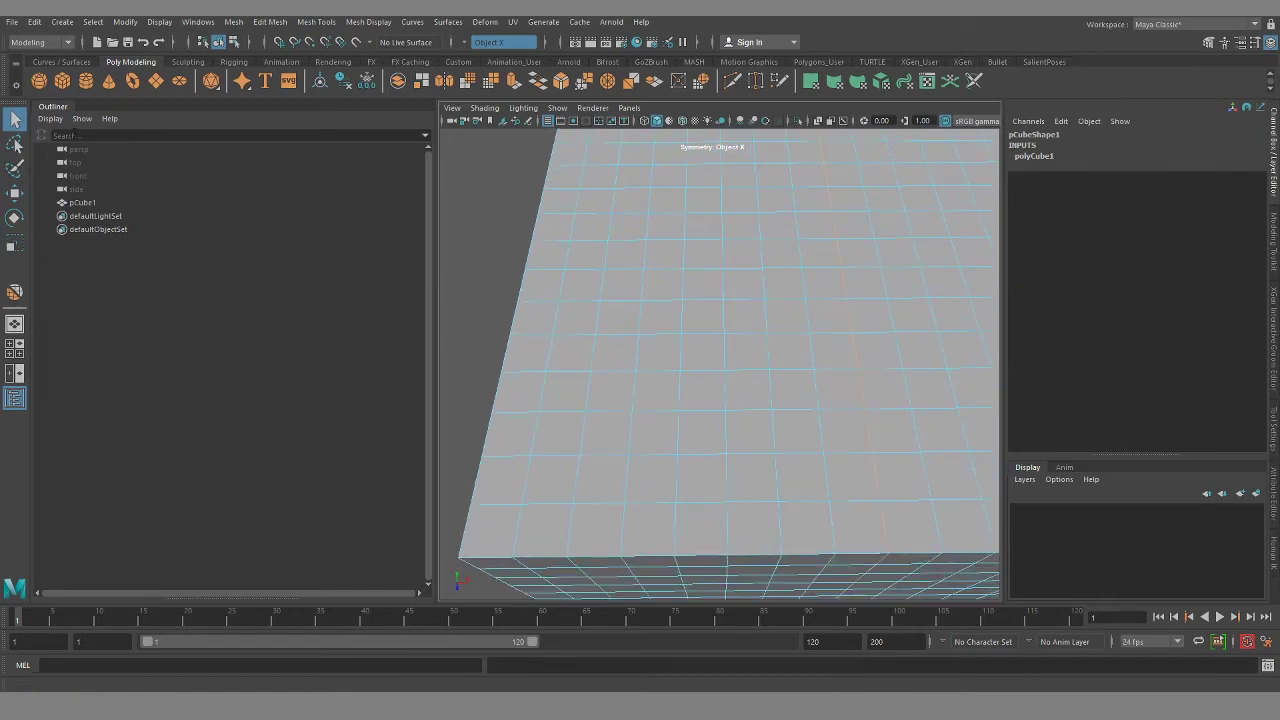
right_click(726, 340)
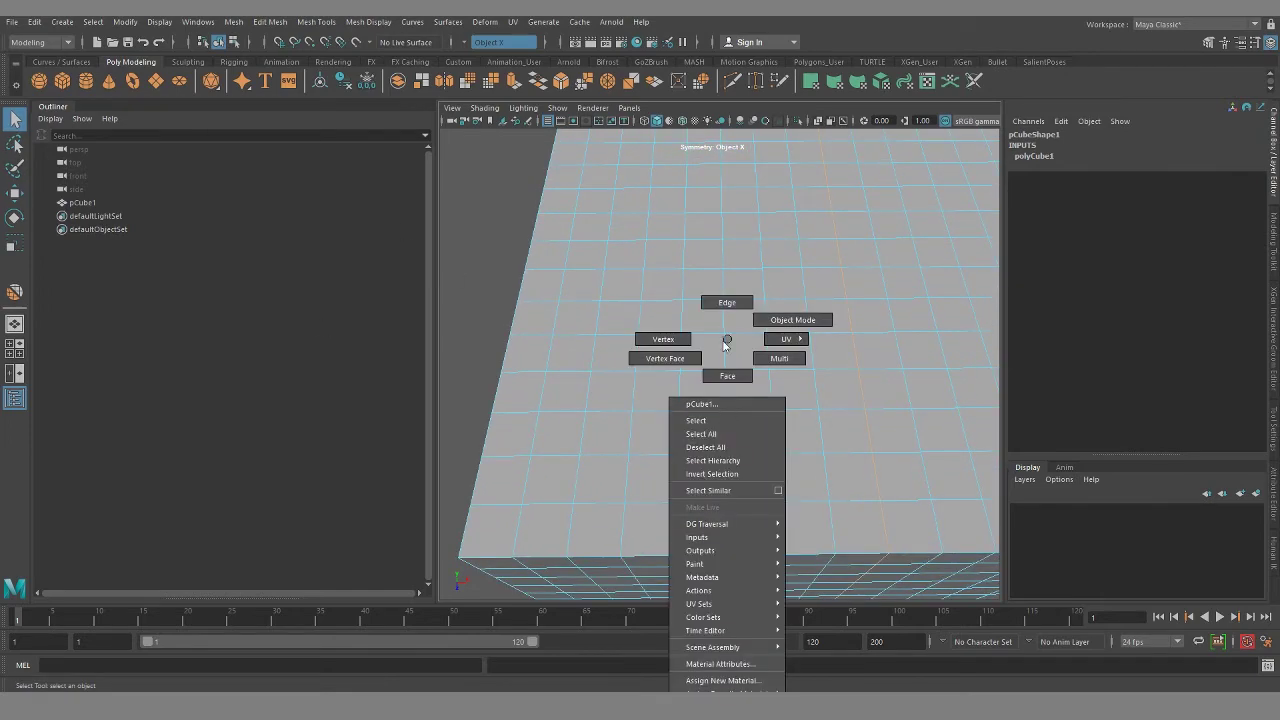
left_click(792, 320)
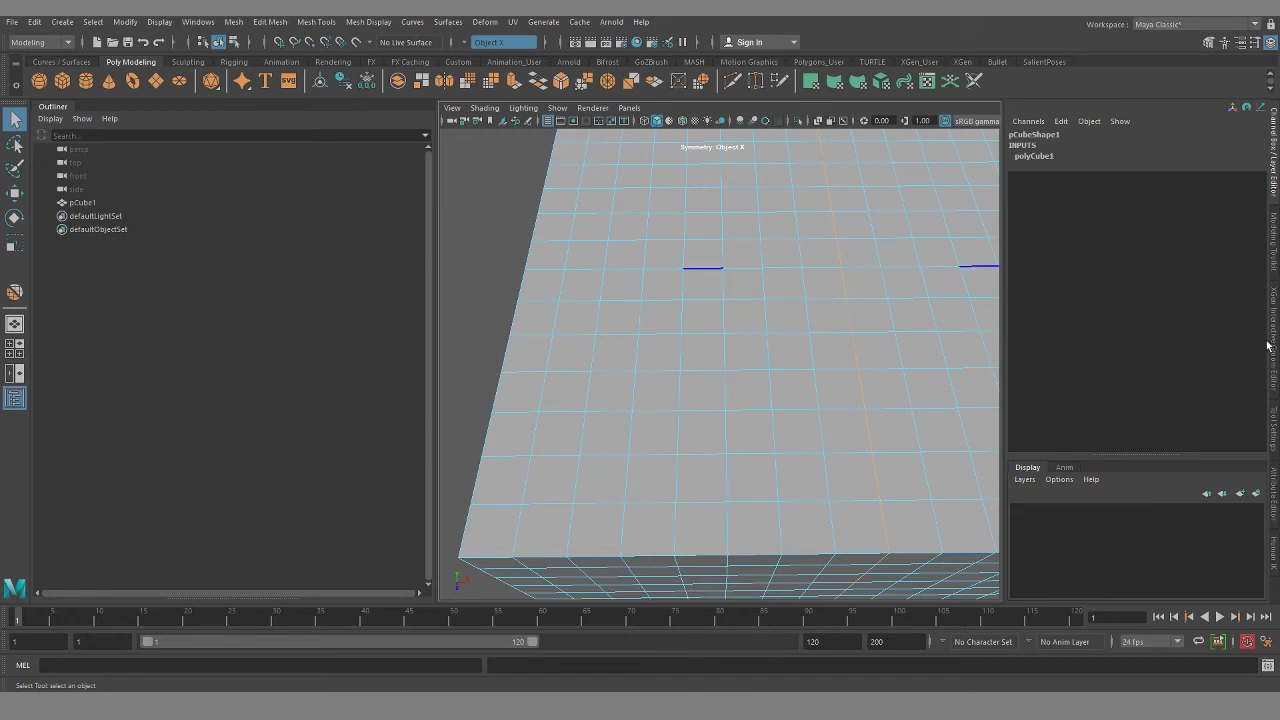
scroll(686, 492, "down", 4)
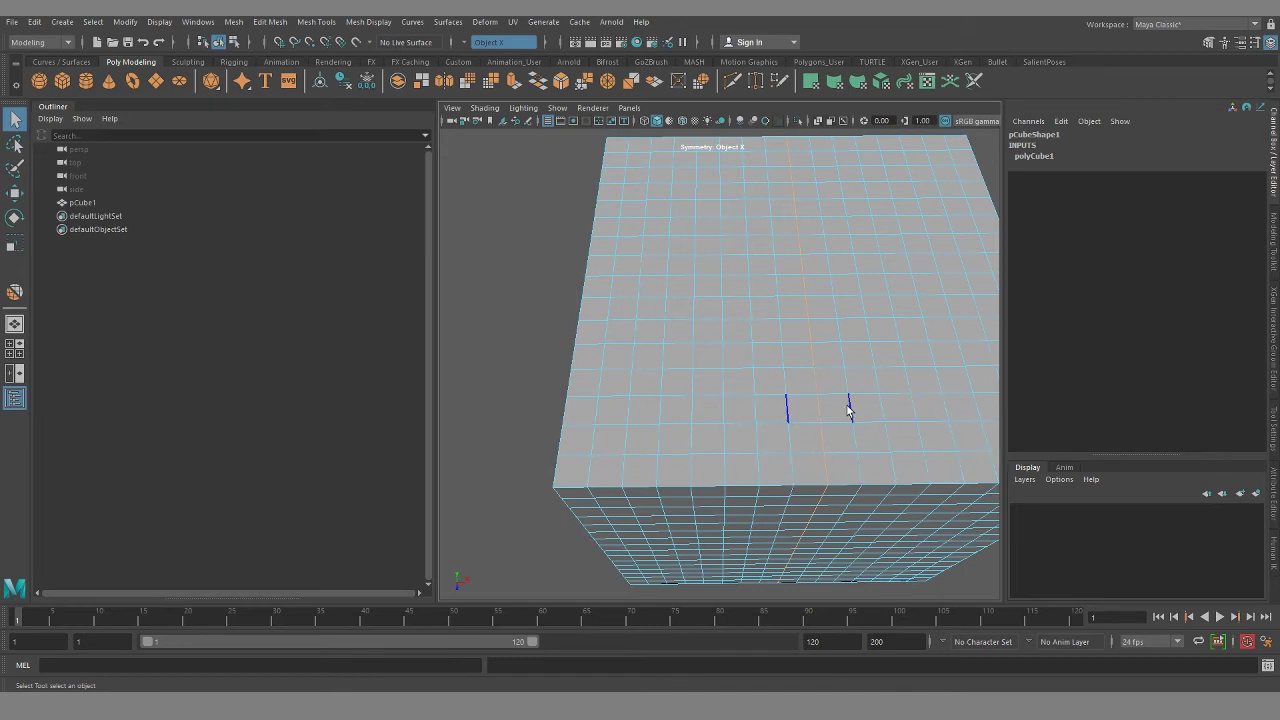
left_click(1271, 508)
scroll(840, 452, "up", 2)
middle_click_drag(818, 438, 772, 422, "alt")
left_click_drag(722, 403, 735, 360, "alt")
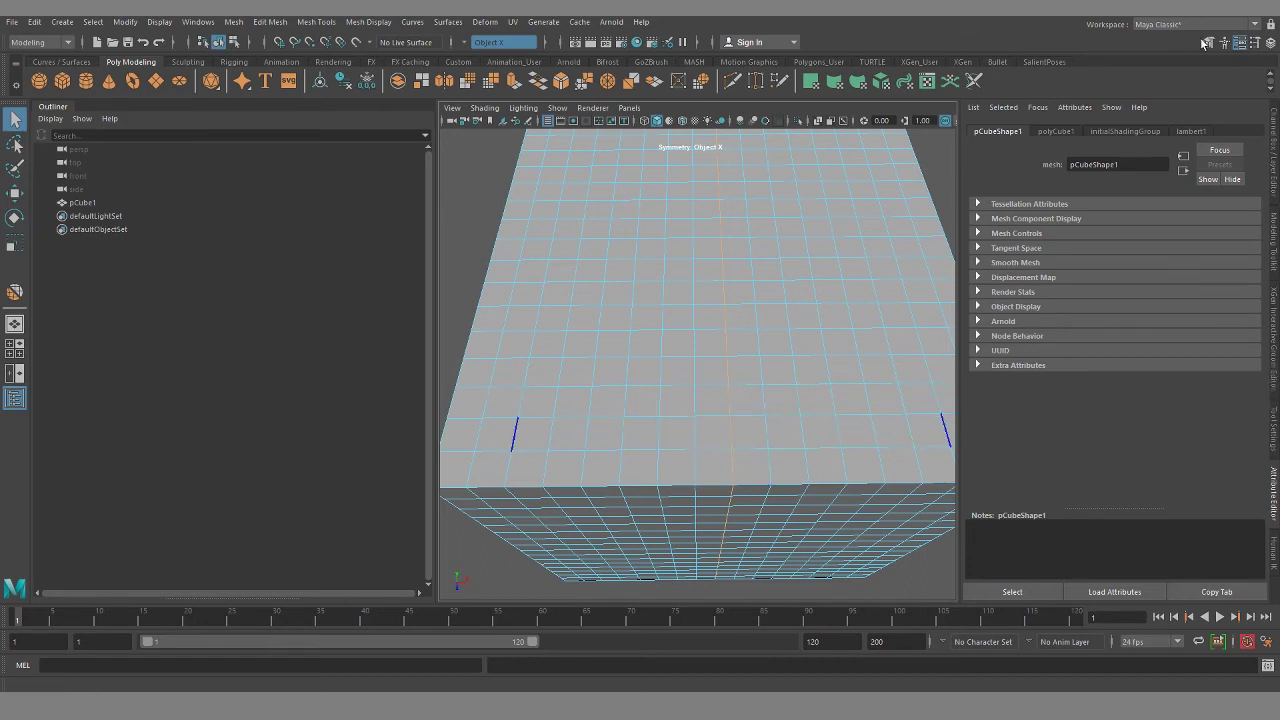
Step: With symmetric Quad Draw, try welding a vertex near the top face's front outward onto its neighbour, and undo the last tweak
left_click(1273, 240)
left_click(1175, 517)
scroll(688, 418, "up", 2)
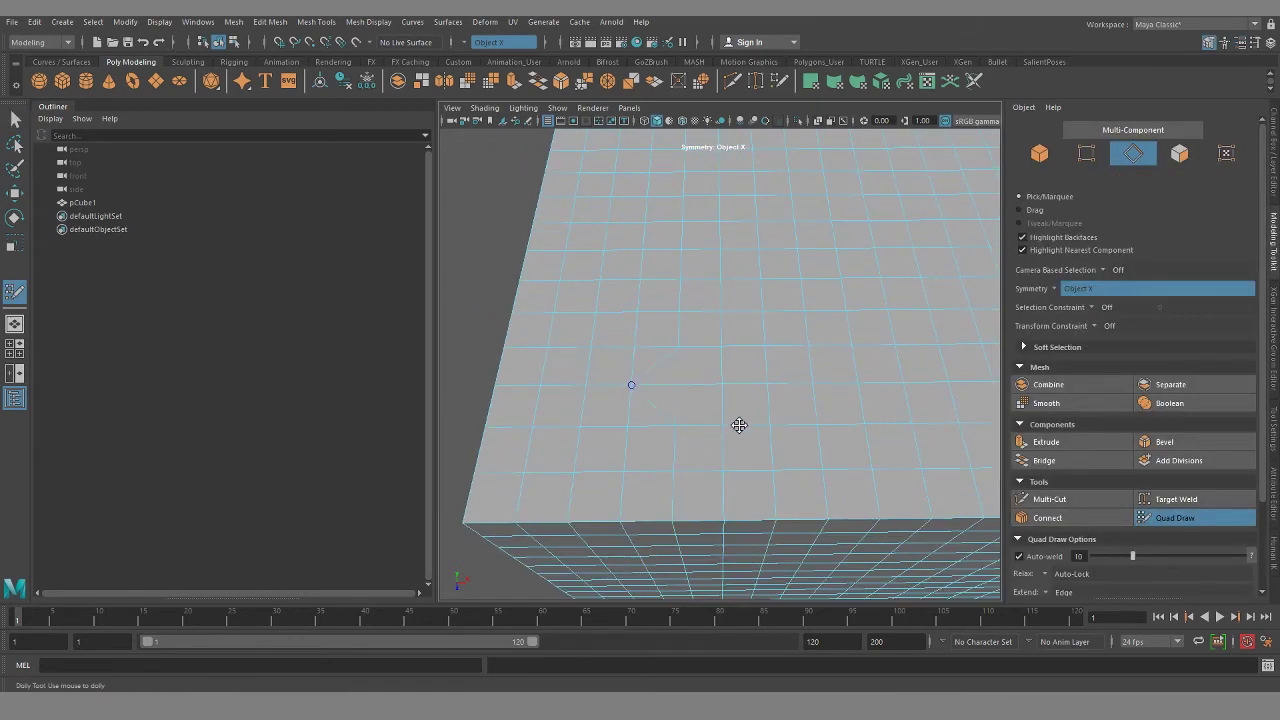
right_click_drag(754, 432, 706, 414, "alt")
left_click_drag(706, 414, 733, 434, "alt")
middle_click_drag(766, 446, 729, 447, "alt")
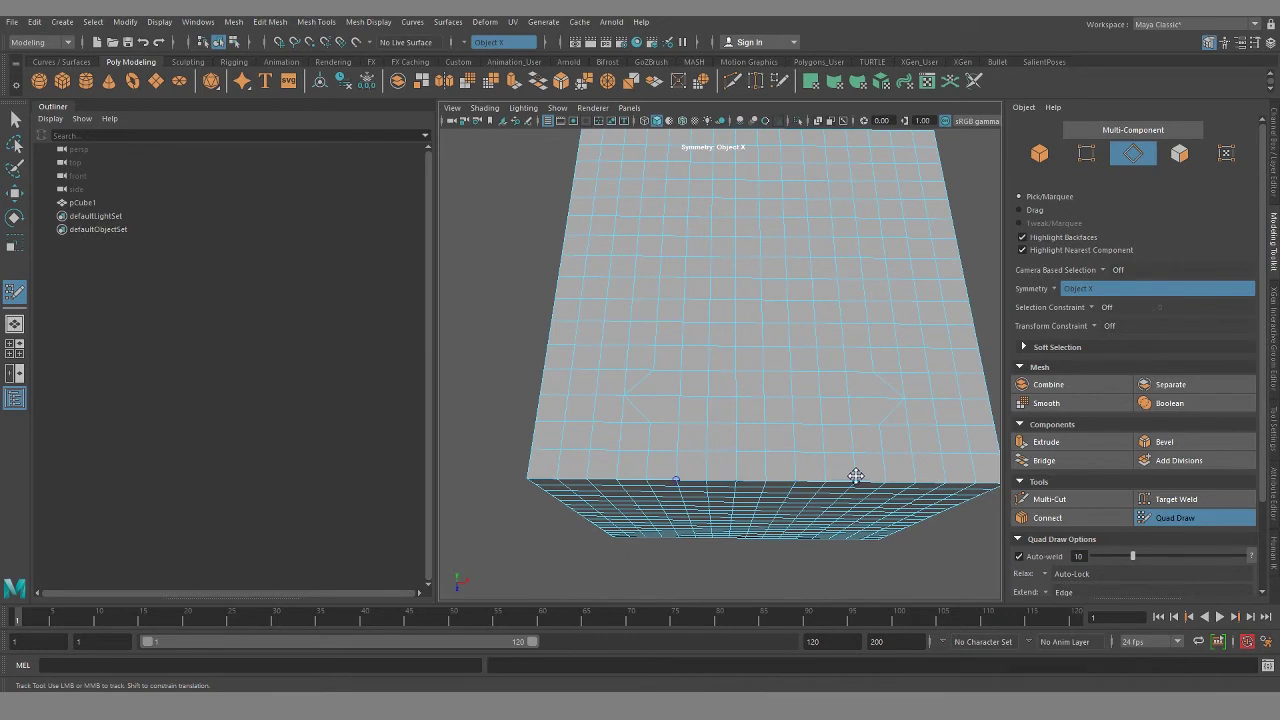
scroll(706, 436, "up", 2)
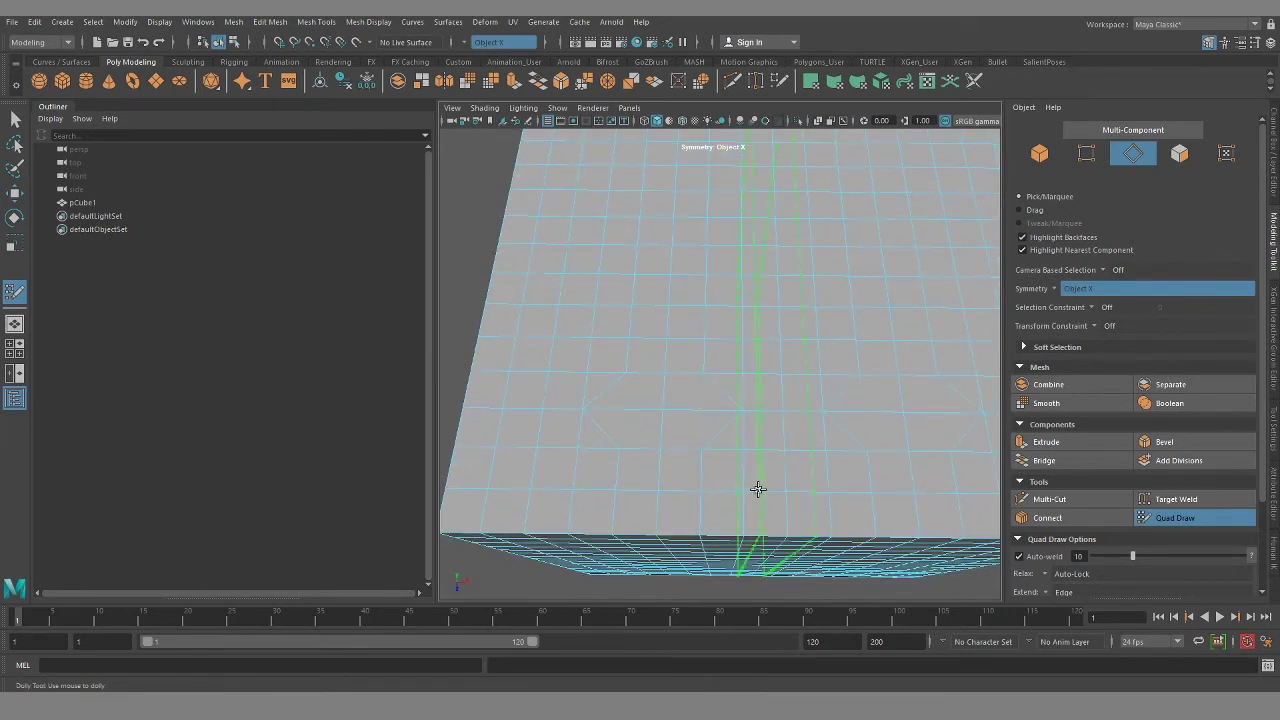
key("ctrl+z")
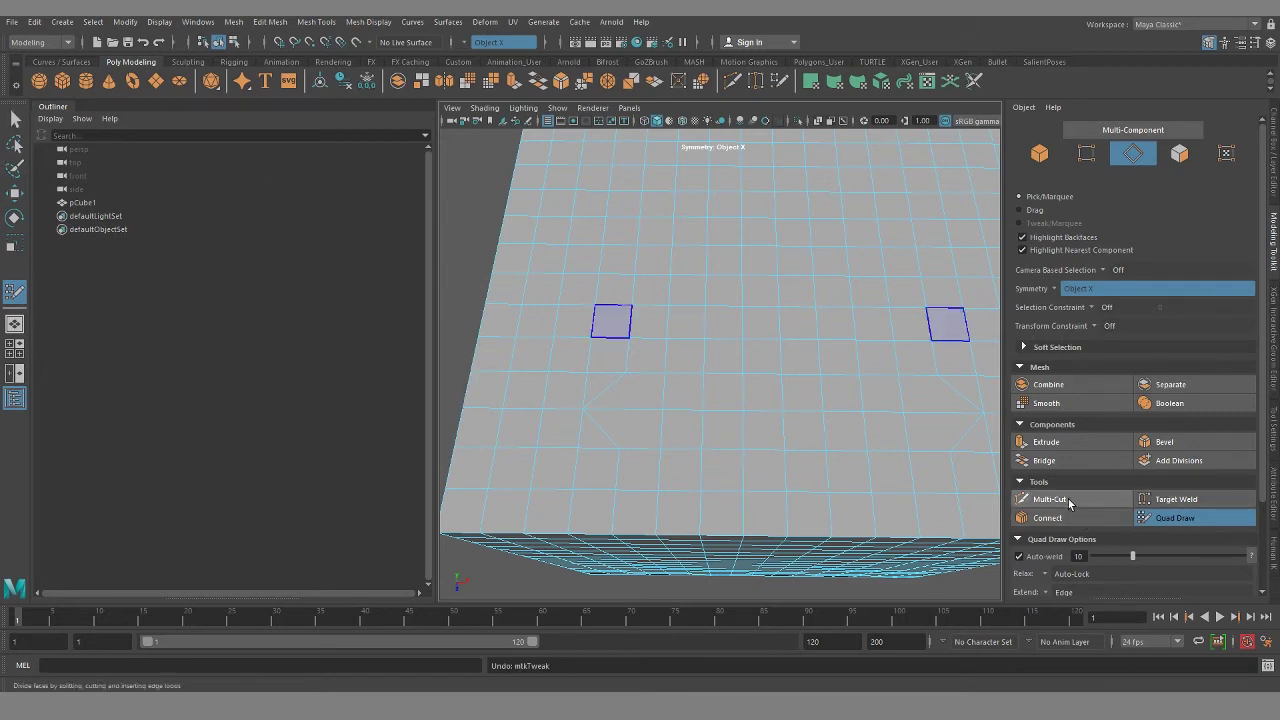
Step: With Multi-Cut, cut a symmetric line from the front slanted edge to the centre of the cube's top face
left_click(1030, 498)
left_click(602, 430)
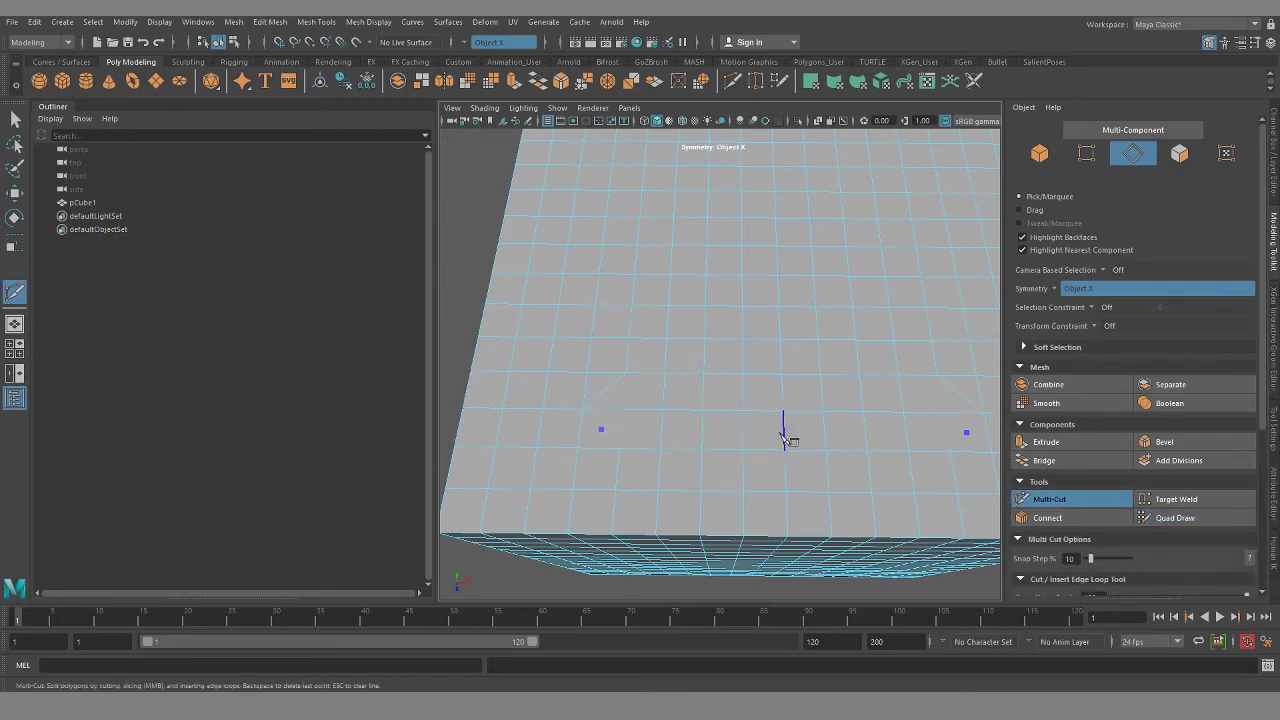
left_click(782, 434)
key("Return")
key("q")
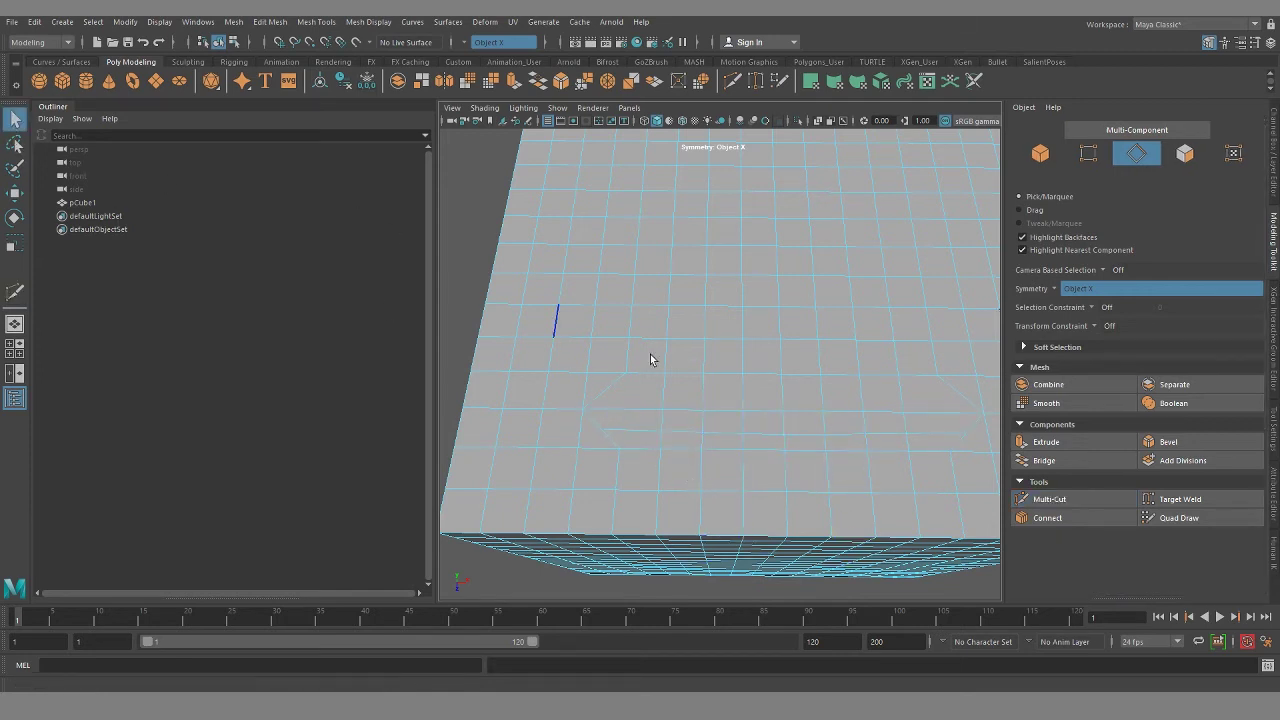
Step: Select the mirrored edge loops that run into the slanted edges on the top face
double_click(612, 392)
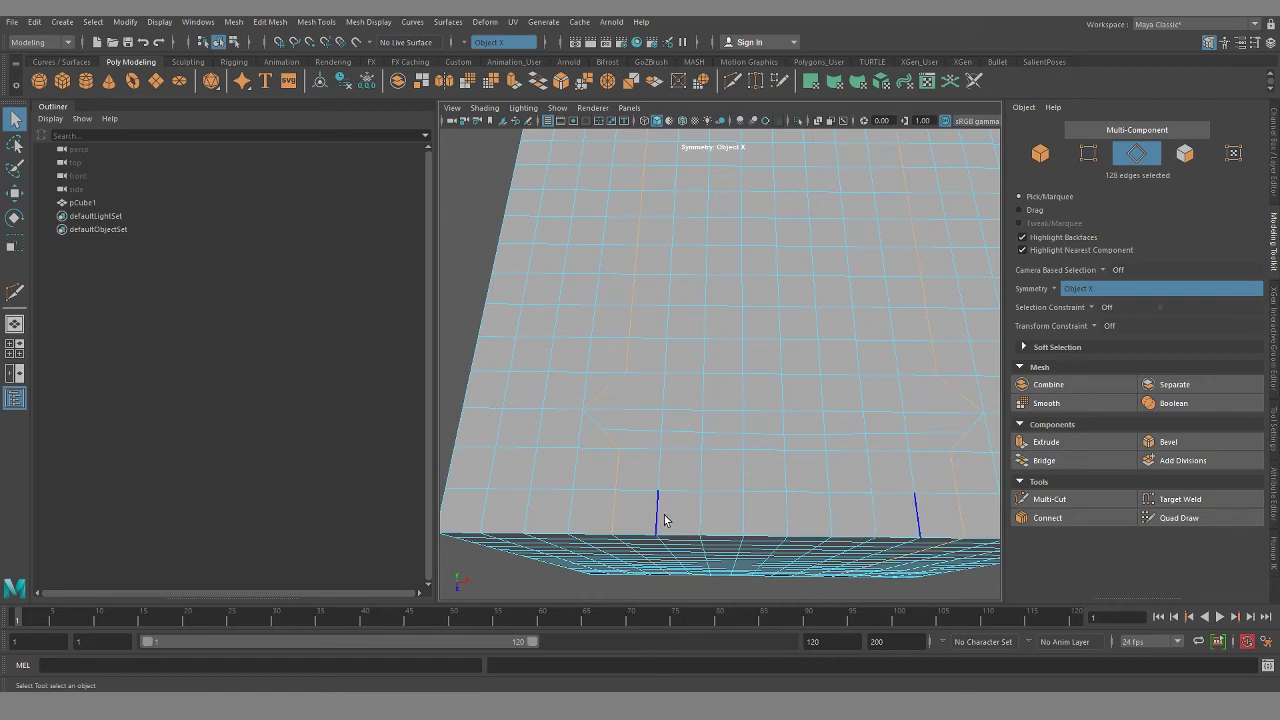
left_click_drag(734, 531, 657, 463, "alt")
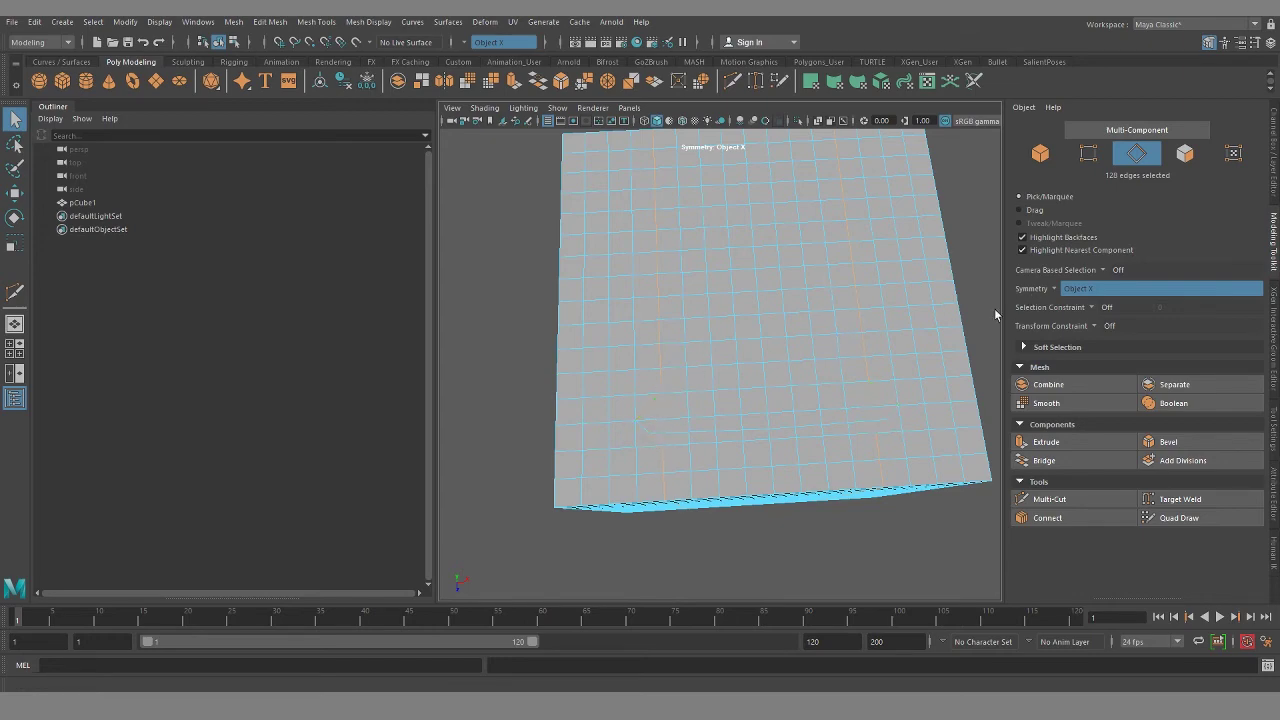
right_click_drag(683, 405, 812, 448, "alt")
Step: Undo the loop selection, the wide cut and the vertex welds on the top face
key("ctrl+z")
key("ctrl+z")
key("ctrl+z")
key("ctrl+z")
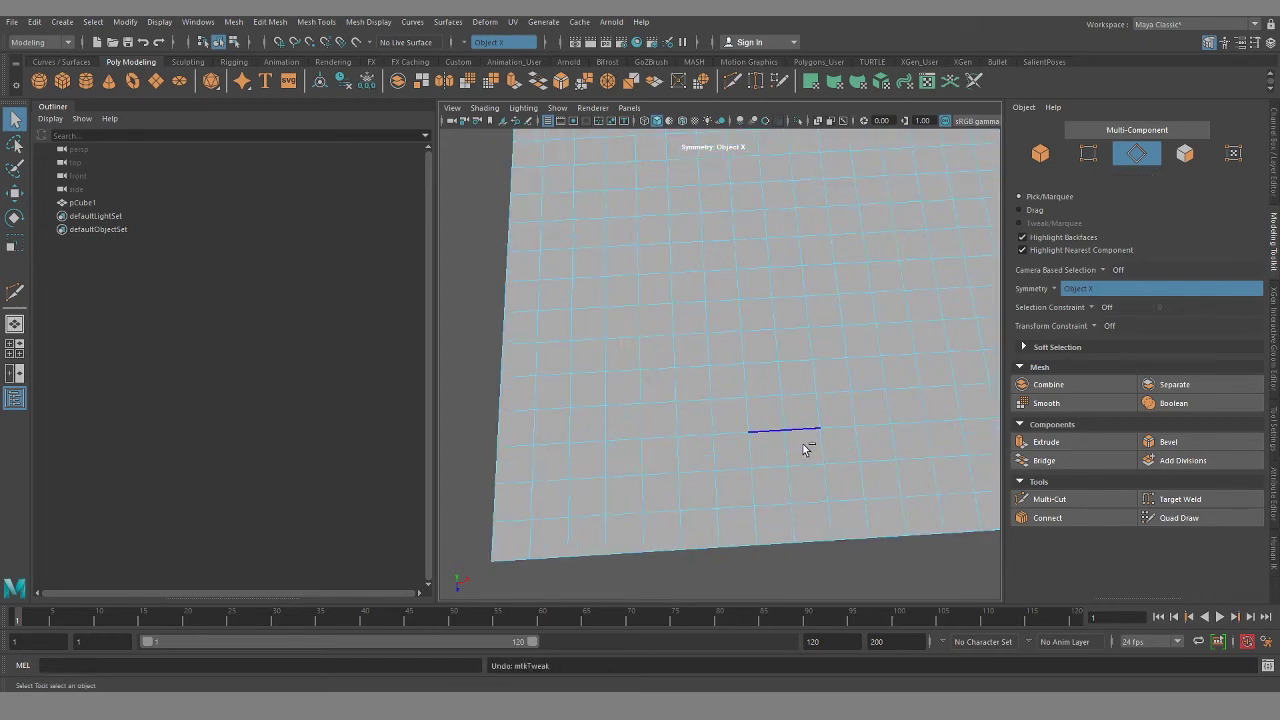
Step: With symmetric Quad Draw, weld neighbouring vertices onto mirrored centre points near the front of the cube's top face
left_click_drag(709, 451, 767, 503, "alt")
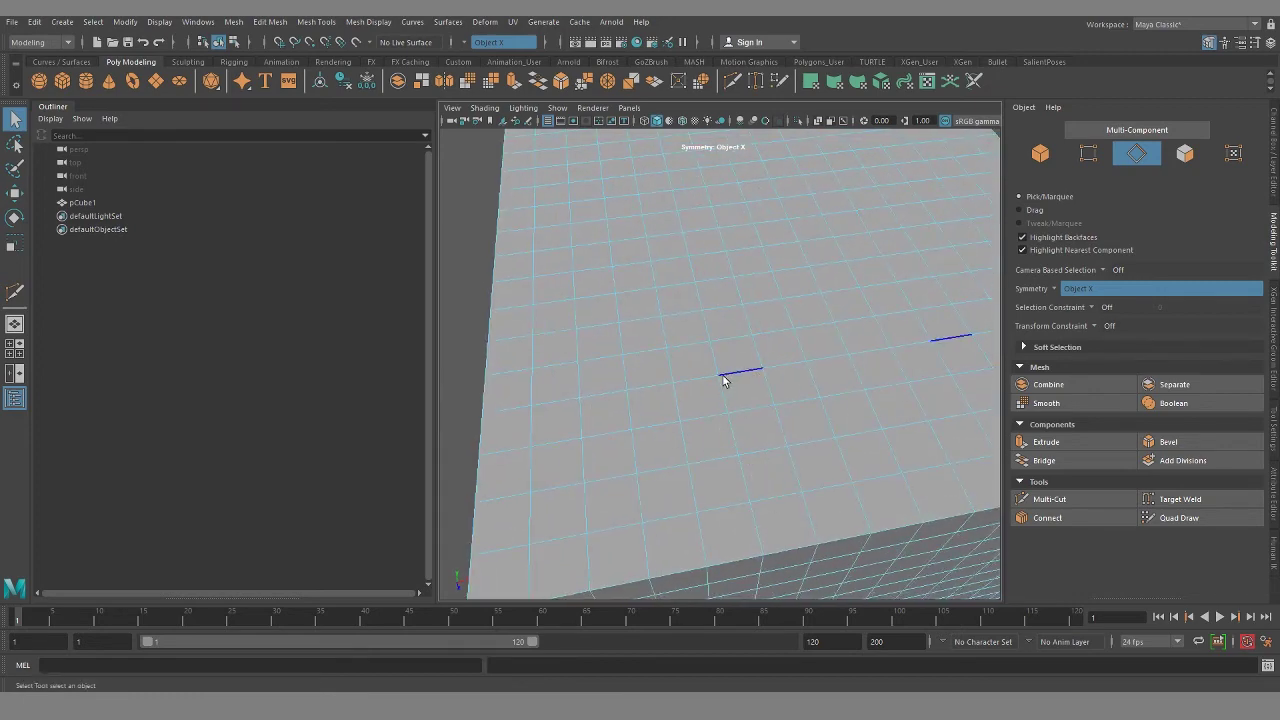
left_click_drag(726, 381, 781, 431, "alt")
left_click(1190, 517)
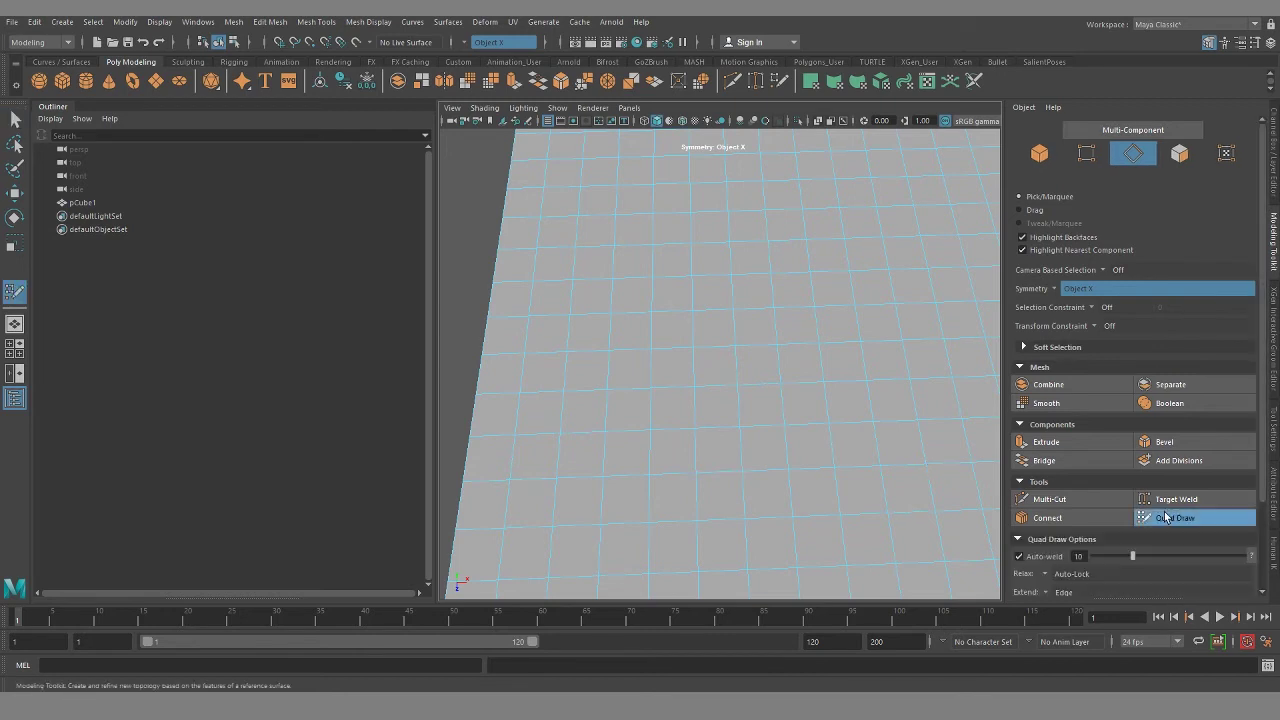
mouse_move(785, 432)
left_mouse_down("alt")
mouse_move(794, 500)
mouse_move(757, 466)
mouse_move(769, 458)
left_mouse_up("alt")
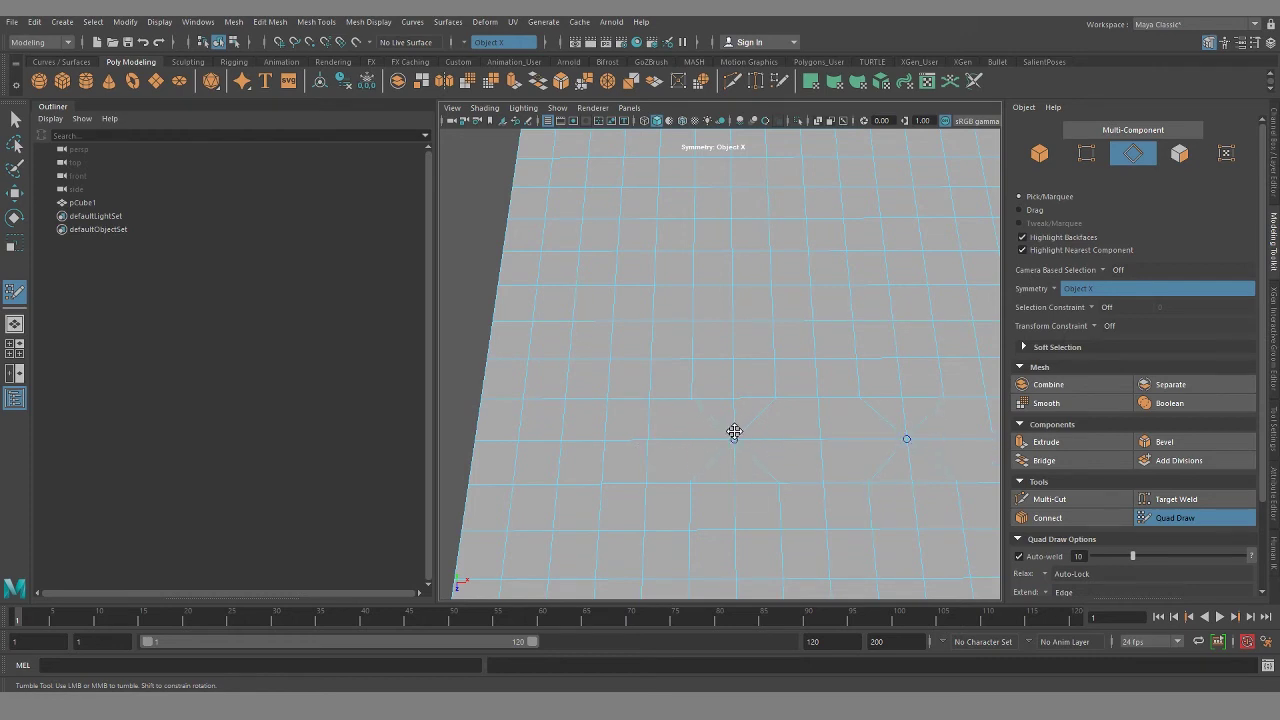
left_click_drag(731, 440, 742, 474)
key("ctrl+z")
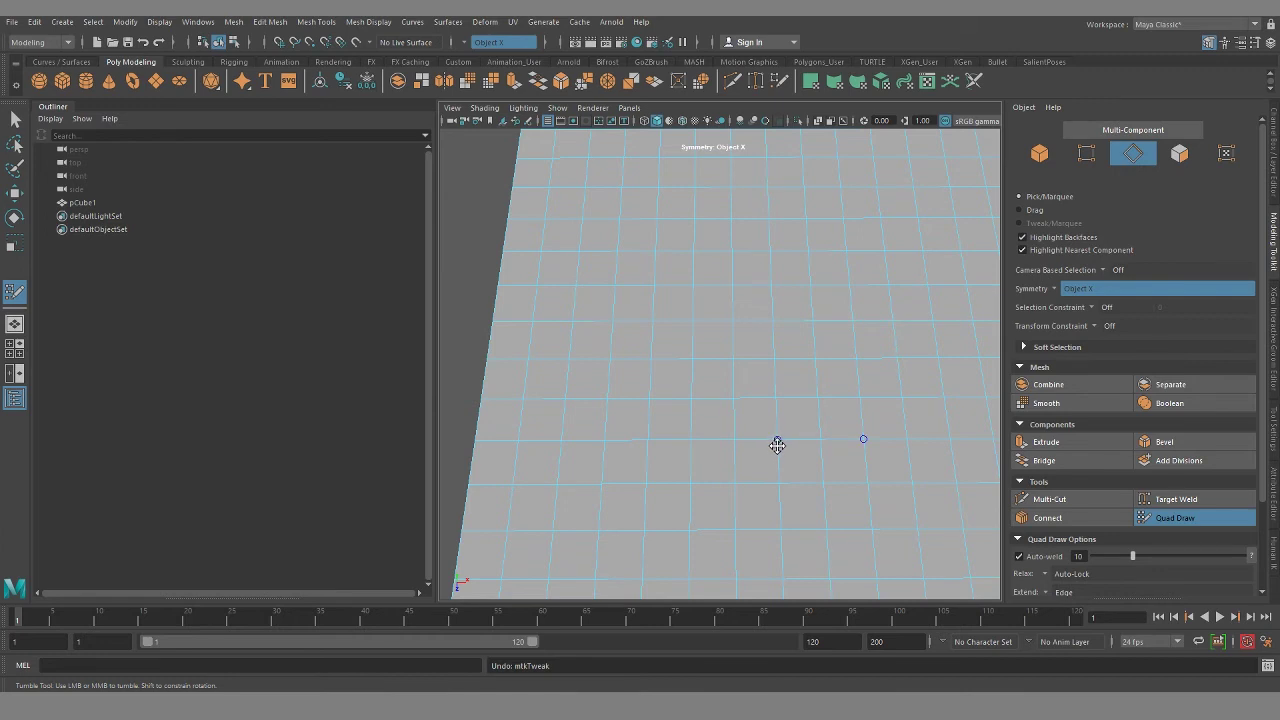
middle_click_drag(650, 446, 733, 429, "alt")
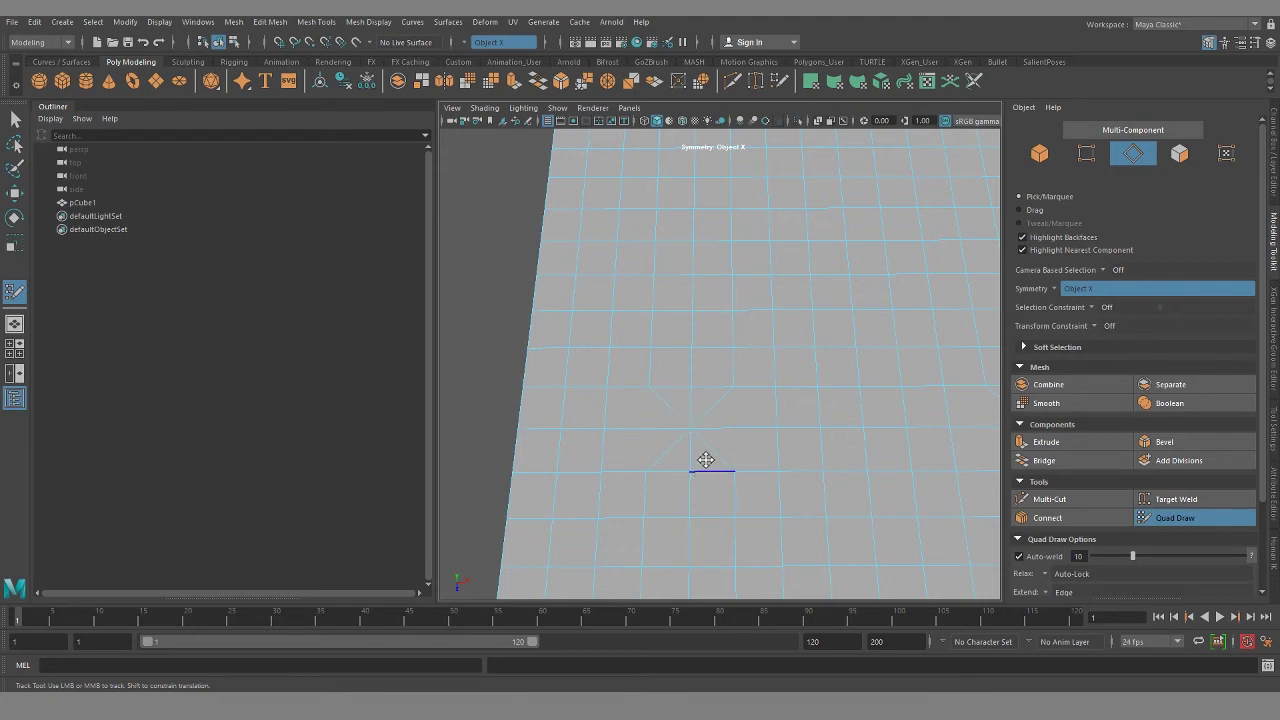
mouse_move(711, 469)
left_mouse_down("alt")
mouse_move(700, 440)
mouse_move(741, 521)
mouse_move(731, 491)
left_mouse_up("alt")
Step: Clear the edge loop selection and make matching symmetric Quad Draw welds near the front of the cube's bottom face
key("q")
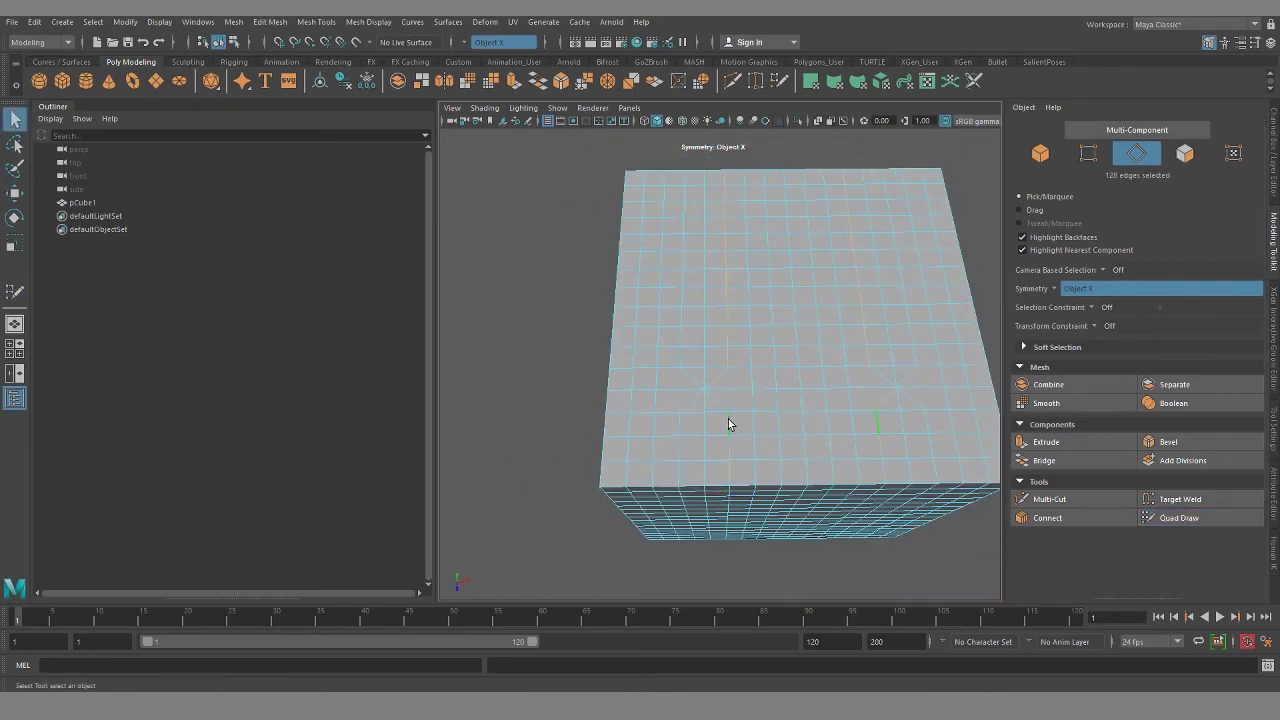
left_click(790, 616)
mouse_move(783, 507)
left_mouse_down("alt")
mouse_move(794, 340)
mouse_move(768, 344)
mouse_move(800, 420)
left_mouse_up("alt")
left_click(1174, 518)
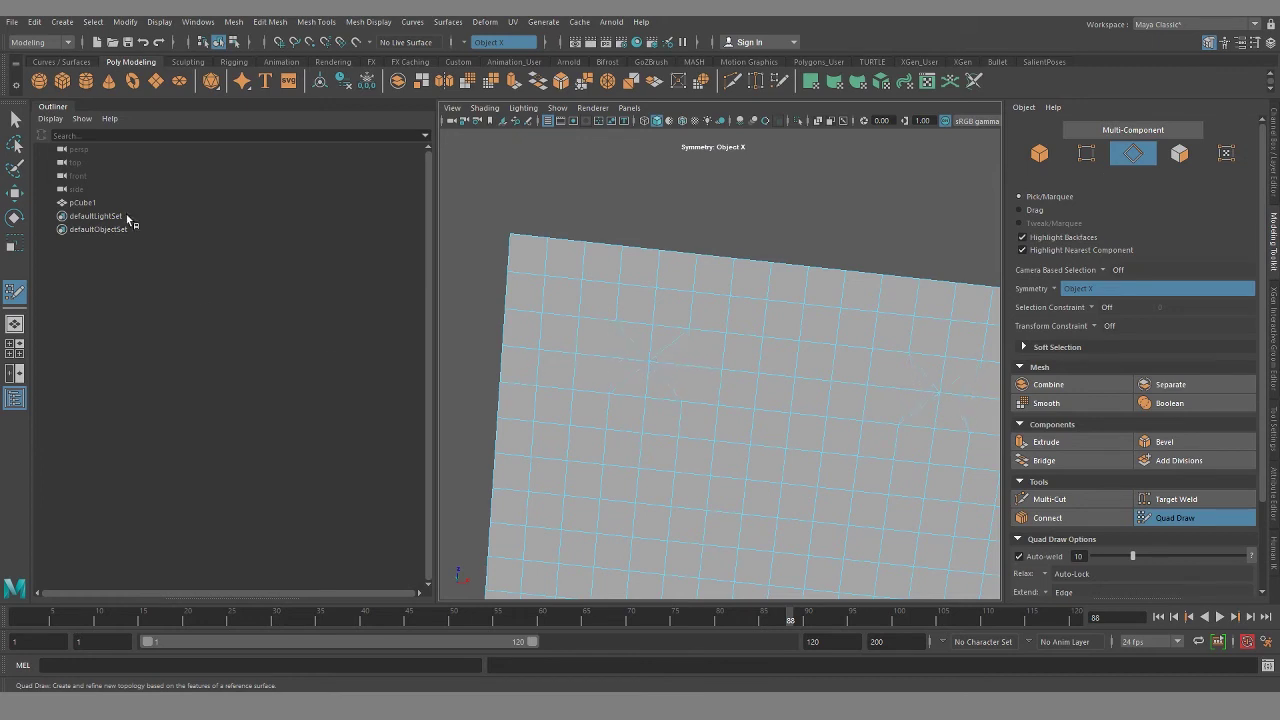
Step: Select the mirrored edge loops that run backwards from the welded points and delete them together with their vertices
key("q")
mouse_move(777, 471)
left_mouse_down("alt")
mouse_move(737, 480)
mouse_move(703, 446)
left_mouse_up("alt")
middle_click_drag(698, 463, 707, 464, "alt")
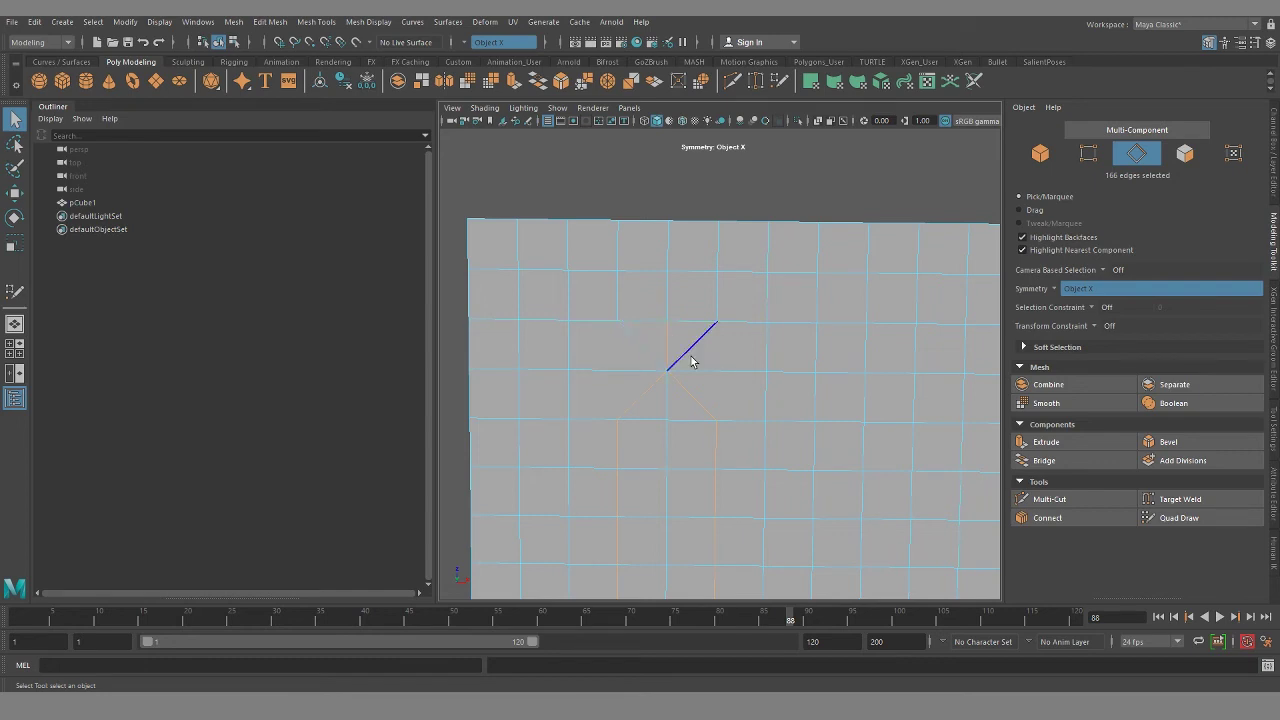
left_click_drag(689, 305, 686, 358, "alt")
left_click_drag(677, 426, 677, 386, "alt")
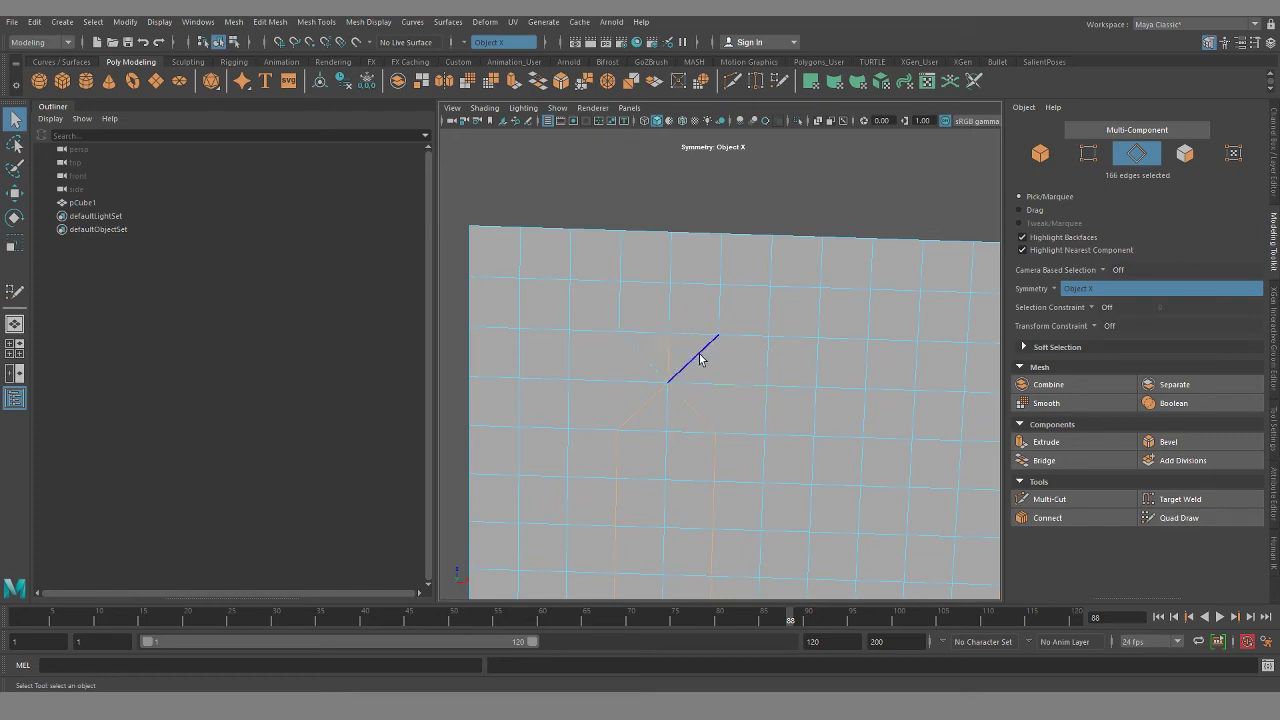
right_click_drag(712, 433, 630, 410, "alt")
left_click_drag(678, 330, 686, 443, "alt")
right_click_drag(686, 443, 800, 420, "alt")
mouse_move(686, 390)
left_mouse_down("alt")
mouse_move(685, 348)
mouse_move(697, 403)
left_mouse_up("alt")
left_click(675, 405, "shift")
key("ctrl+Delete")
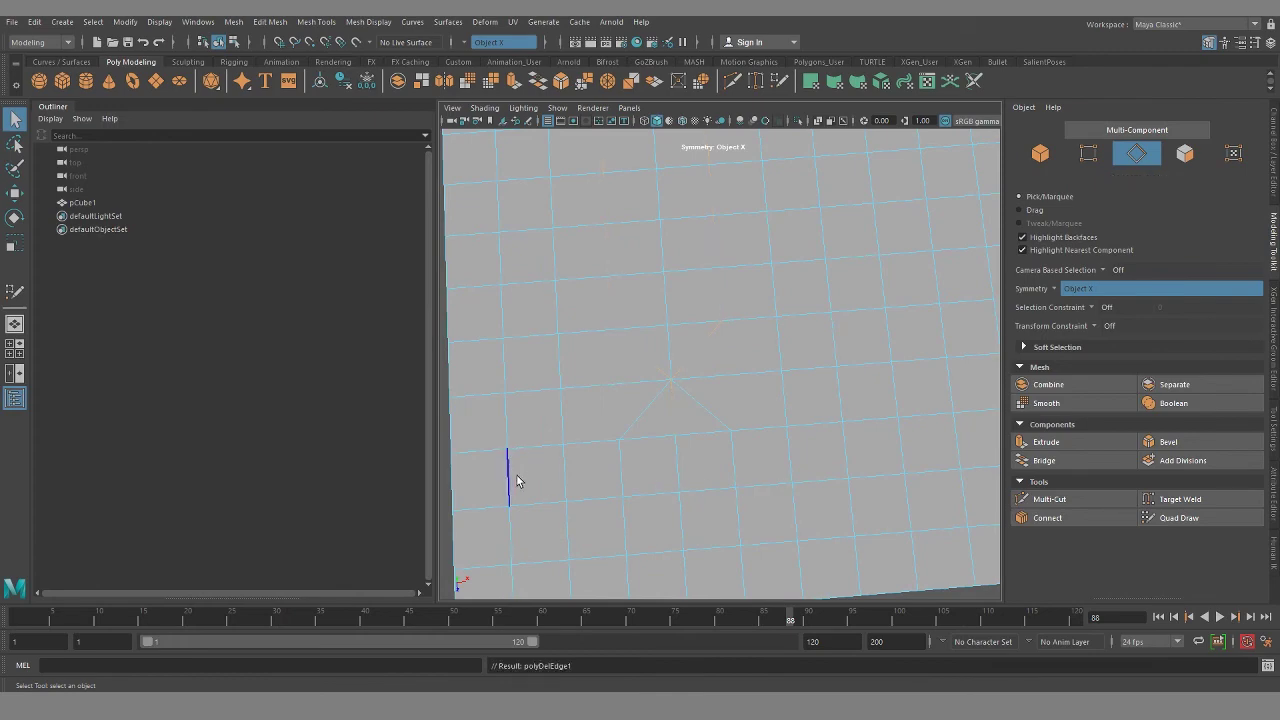
Step: Smooth the edge flow around the welded points at the front of the cube with symmetric Relax sculpting
right_click_drag(709, 334, 671, 414, "alt")
left_click_drag(671, 414, 723, 449, "alt")
scroll(727, 464, "up", 3)
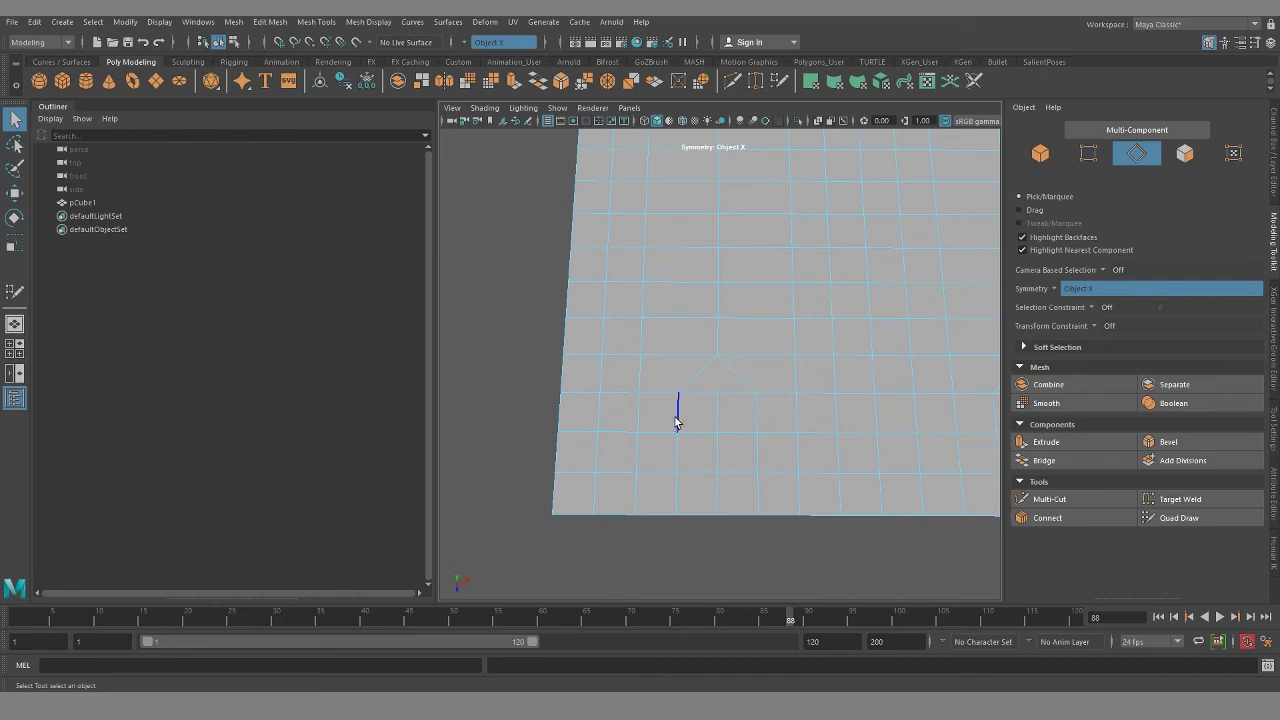
left_click_drag(743, 508, 706, 442, "alt")
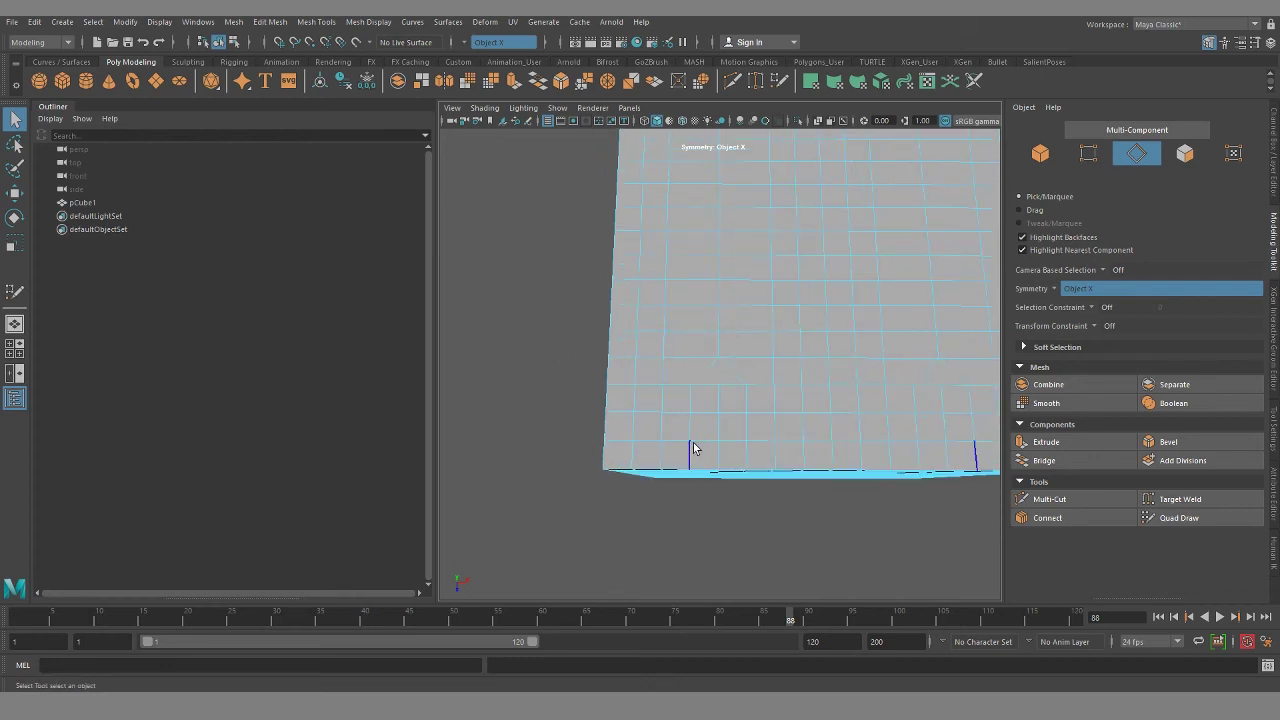
left_click(187, 62)
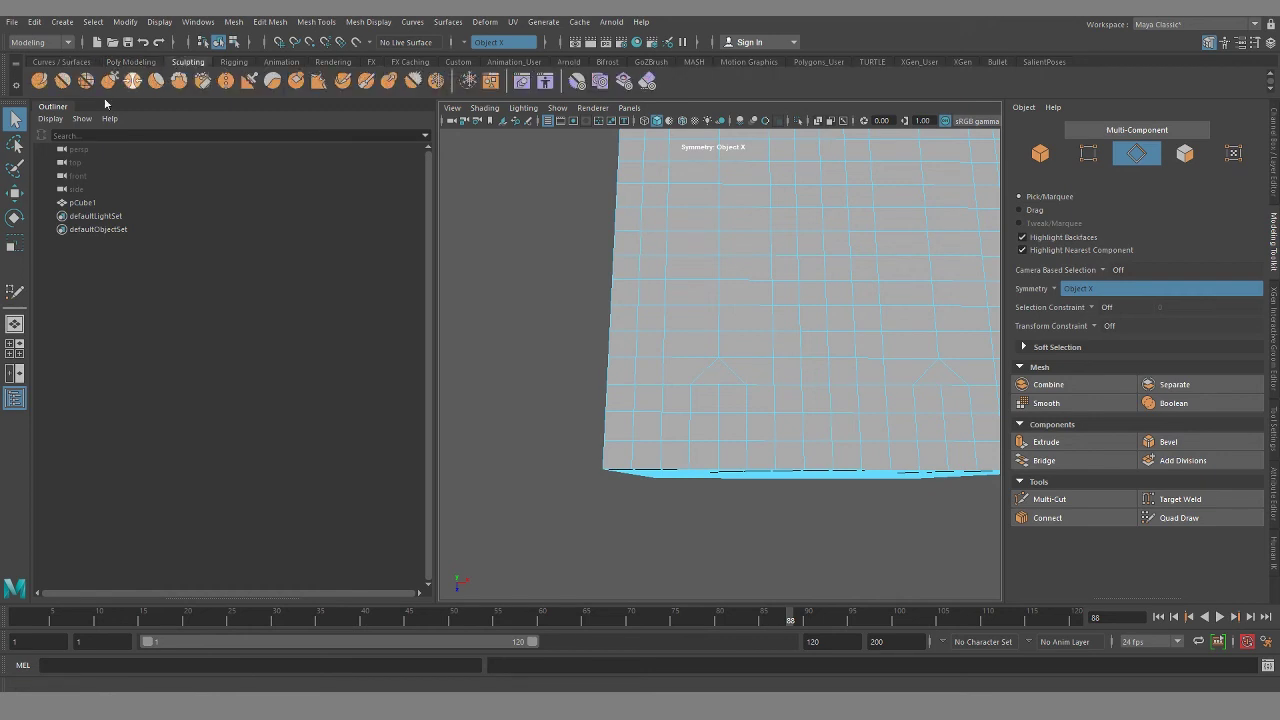
left_click(86, 81)
left_click_drag(720, 362, 710, 389, "shift")
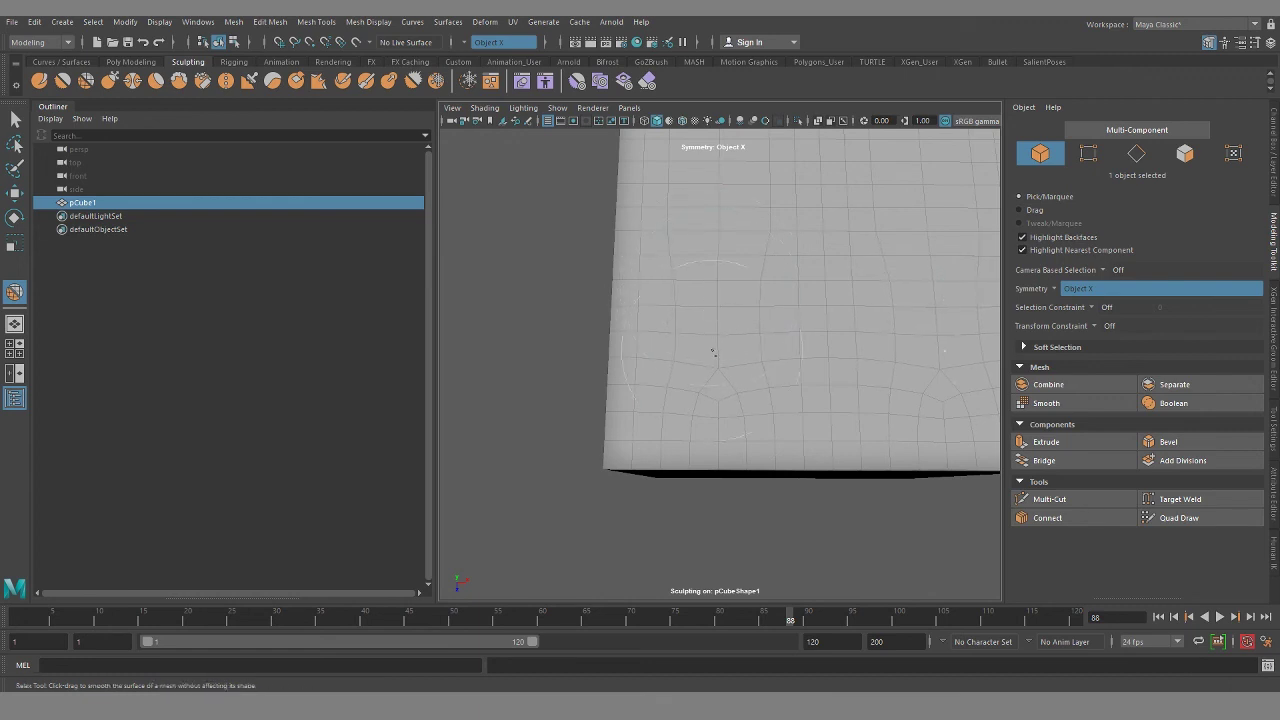
scroll(714, 400, "up", 5)
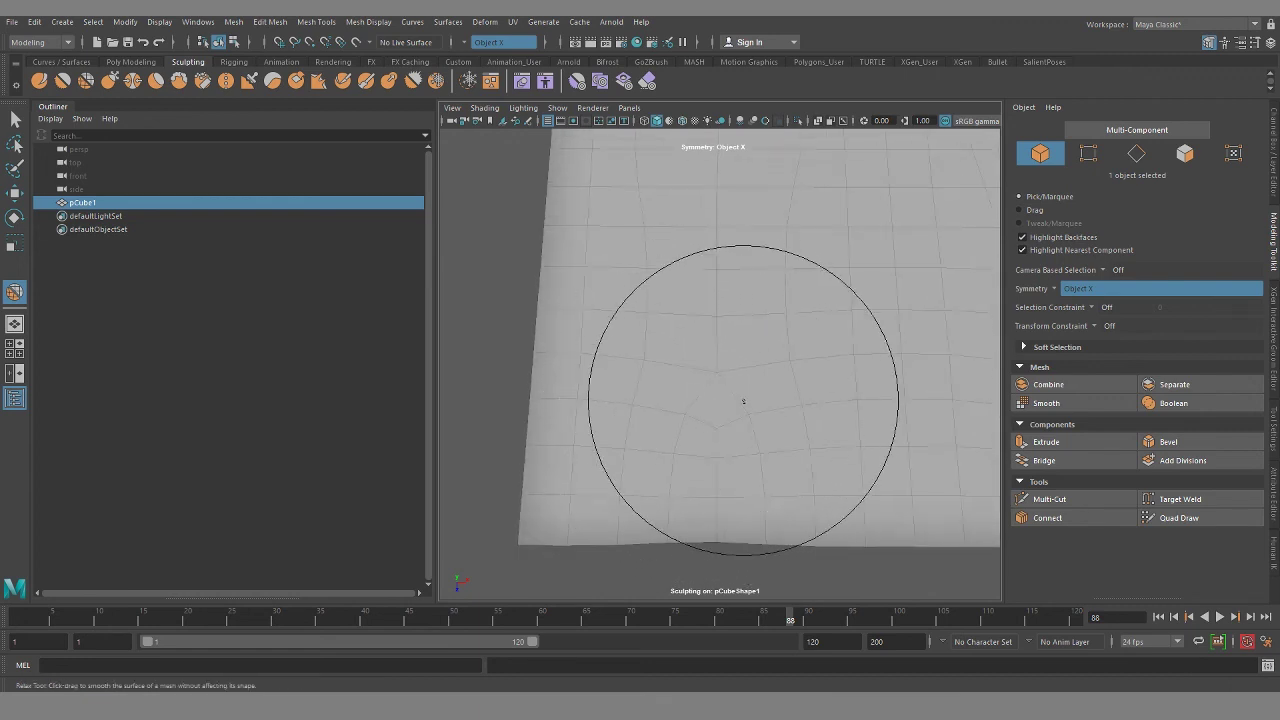
scroll(765, 418, "down", 8)
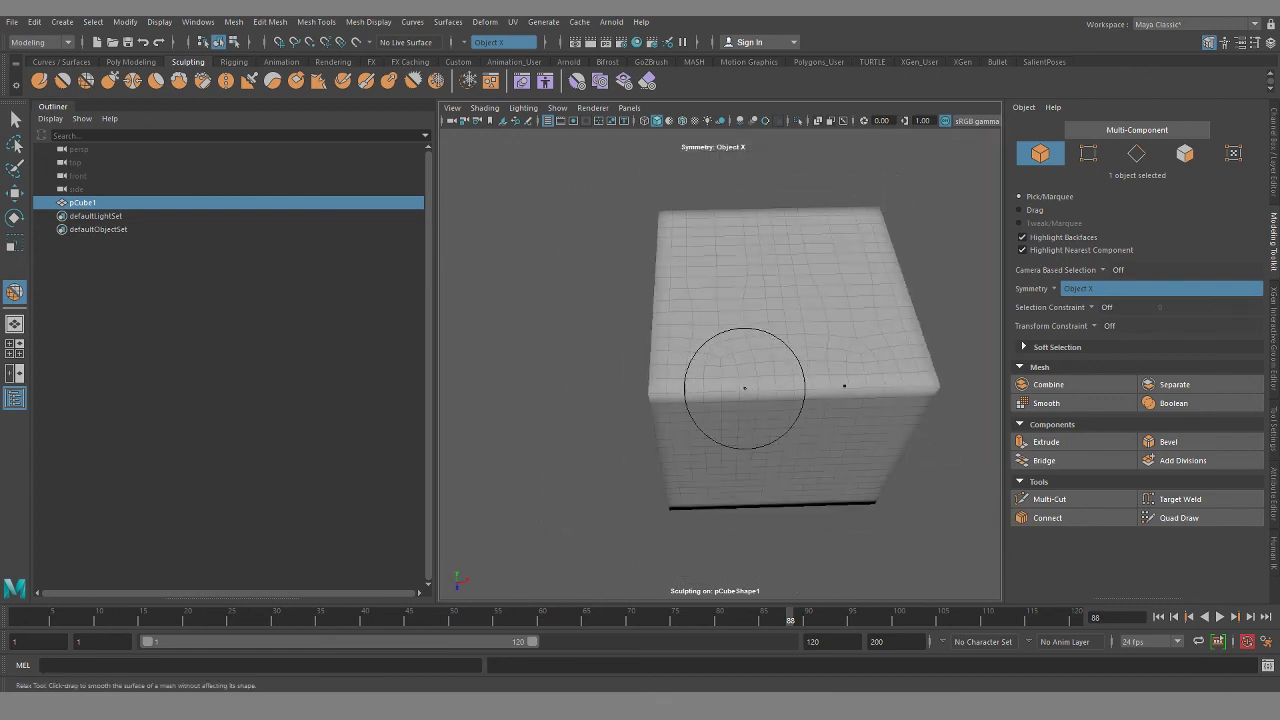
scroll(760, 390, "up", 4)
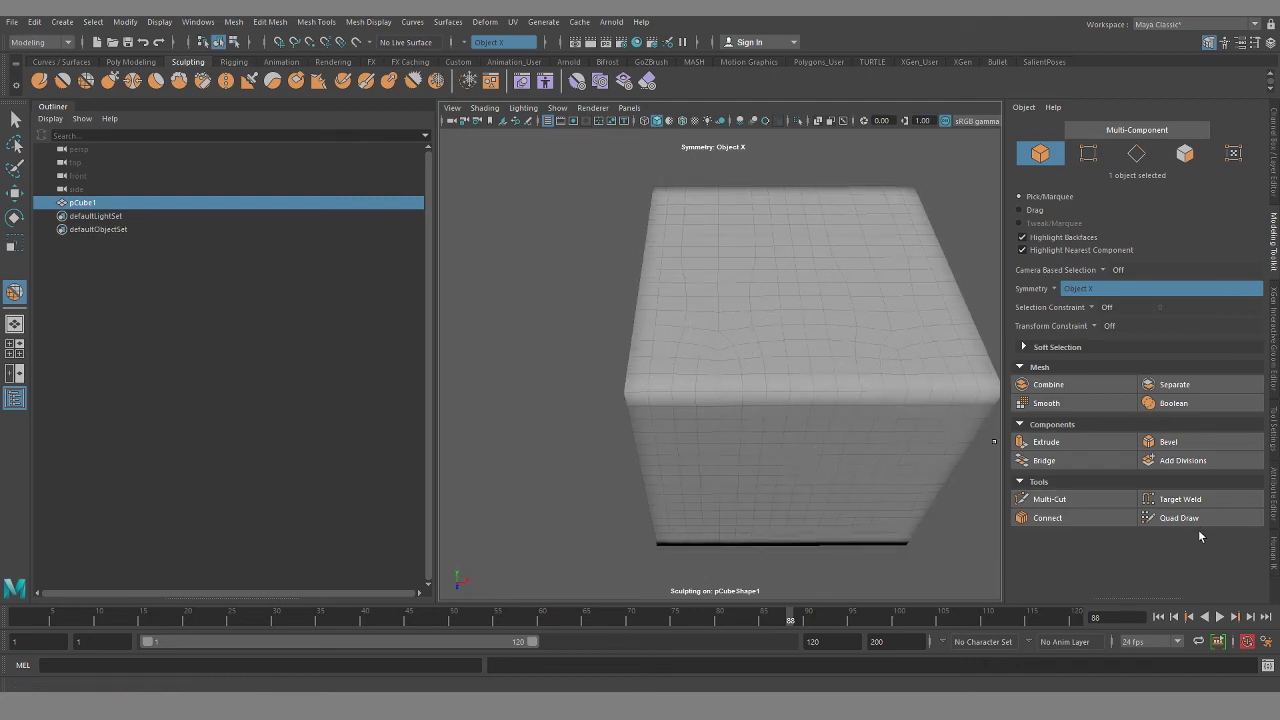
Step: With symmetric Quad Draw, insert extra edge loops that follow the rounded corners around the welded points on the cube
left_click(1180, 518)
scroll(697, 428, "up", 3)
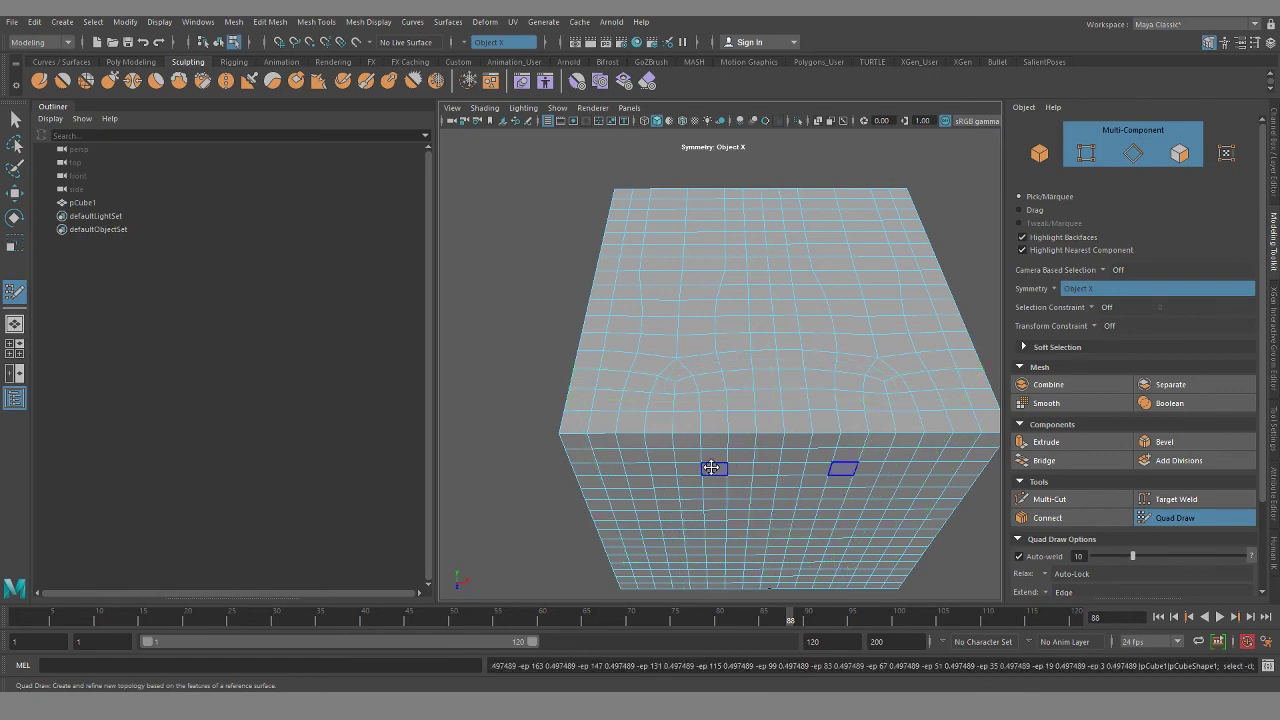
scroll(819, 500, "up", 5)
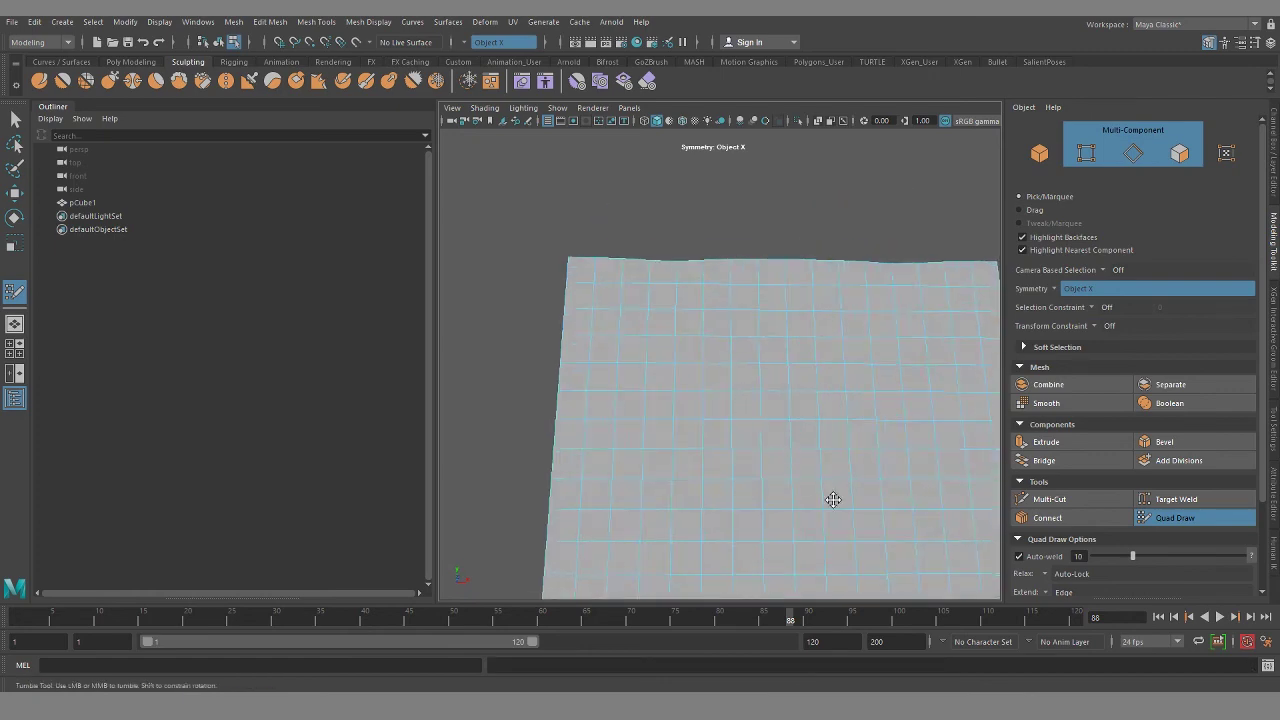
right_click_drag(819, 500, 760, 430, "alt")
mouse_move(740, 430)
left_mouse_down("alt")
mouse_move(743, 474)
mouse_move(727, 449)
mouse_move(714, 340)
mouse_move(674, 372)
left_mouse_up("alt")
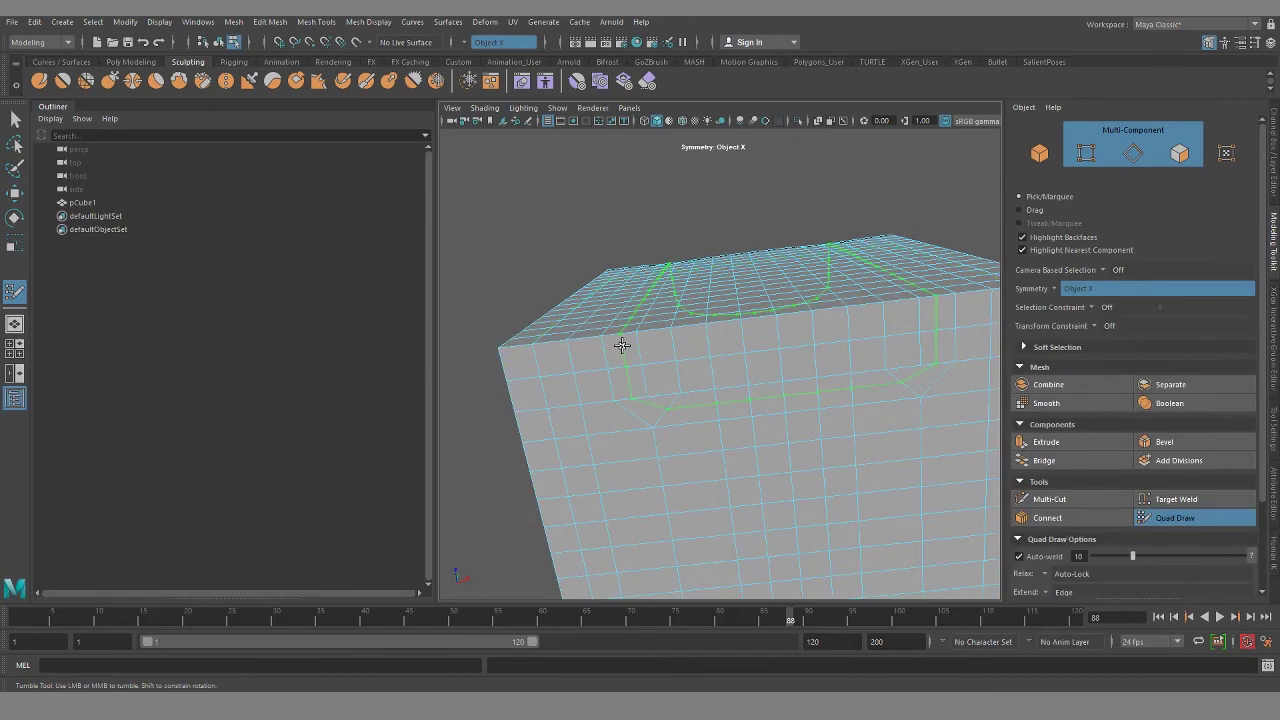
left_click_drag(714, 380, 829, 449, "alt")
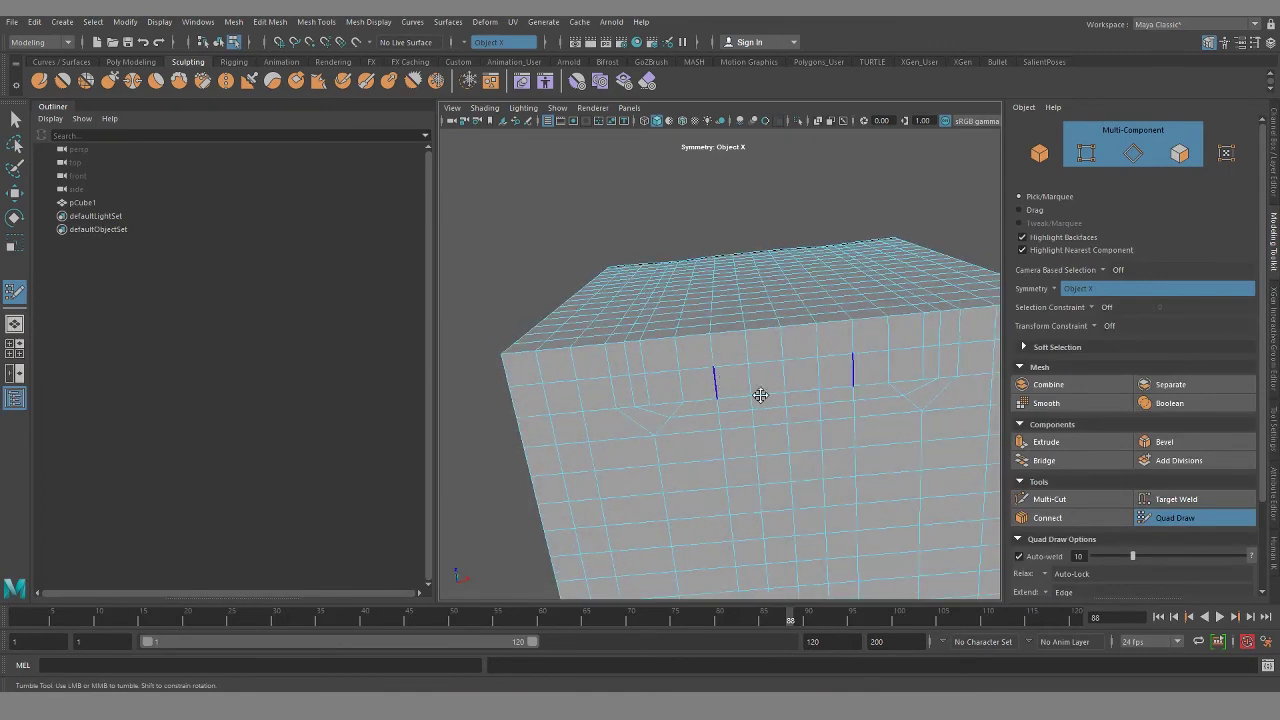
mouse_move(674, 400)
left_mouse_down("alt")
mouse_move(709, 451)
mouse_move(694, 466)
left_mouse_up("alt")
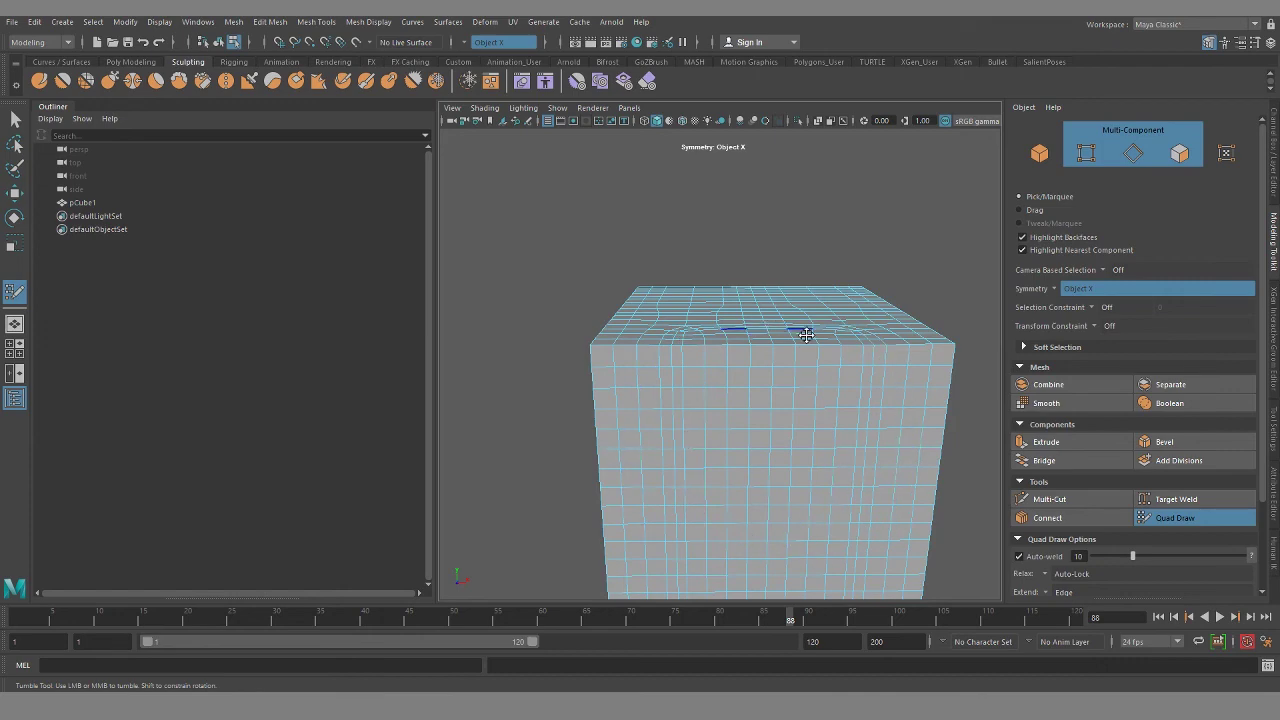
Step: Examine the inserted edge loops and the quad flow across the cube's top, front, bottom and back
left_click_drag(757, 495, 763, 561, "alt")
left_click_drag(762, 472, 724, 423, "alt")
right_click_drag(724, 423, 728, 486, "alt")
left_click_drag(728, 486, 727, 448, "alt")
left_click_drag(717, 341, 719, 406, "alt")
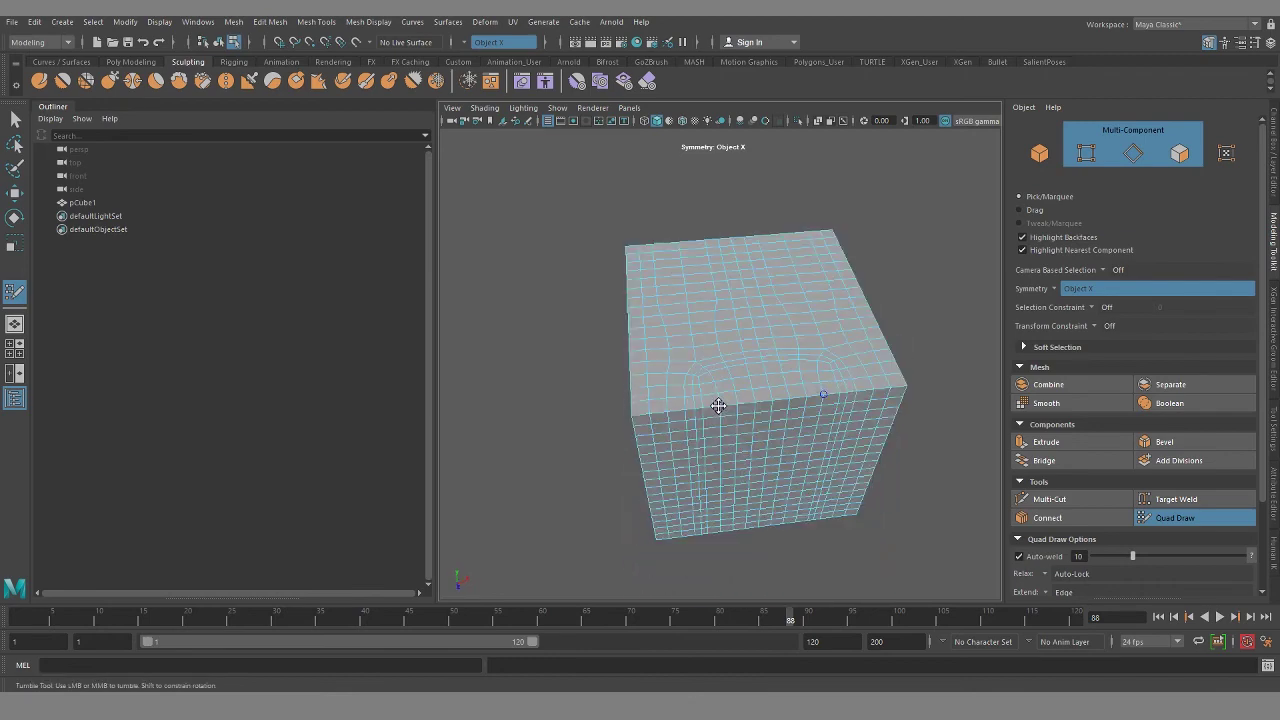
left_click_drag(730, 475, 716, 367, "alt")
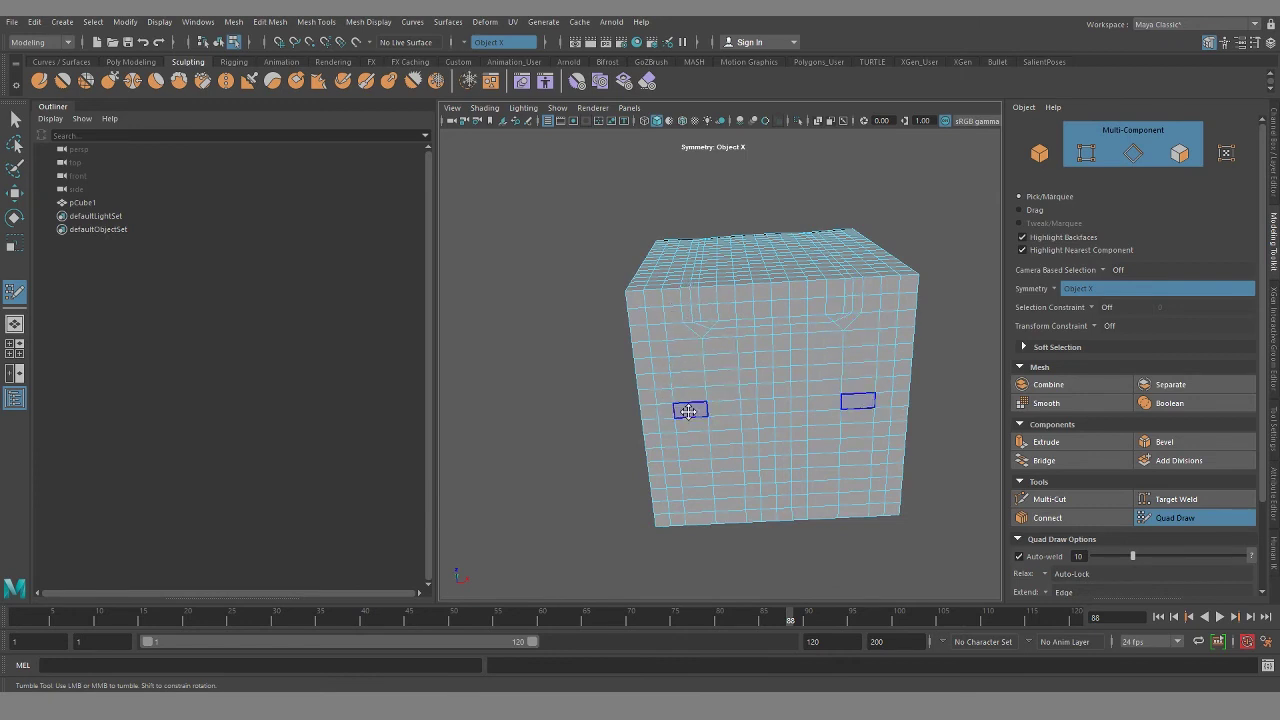
left_click_drag(722, 406, 745, 441, "alt")
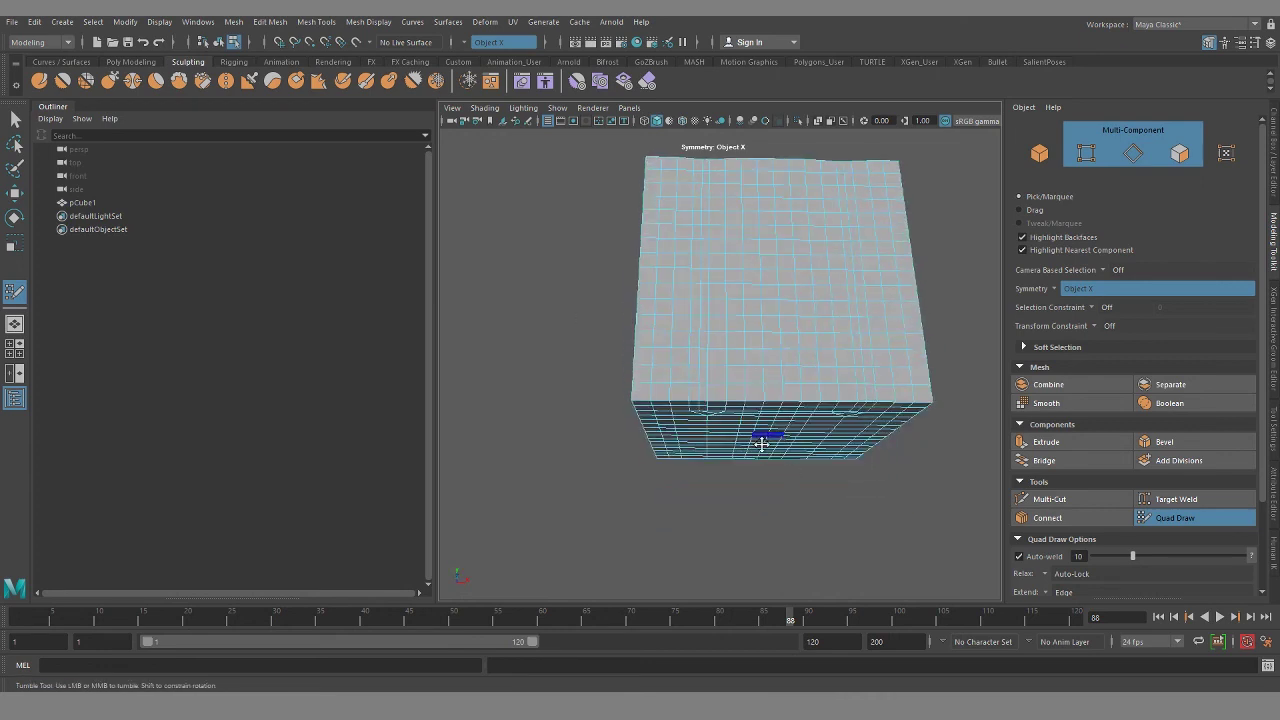
left_click_drag(800, 366, 731, 385, "alt")
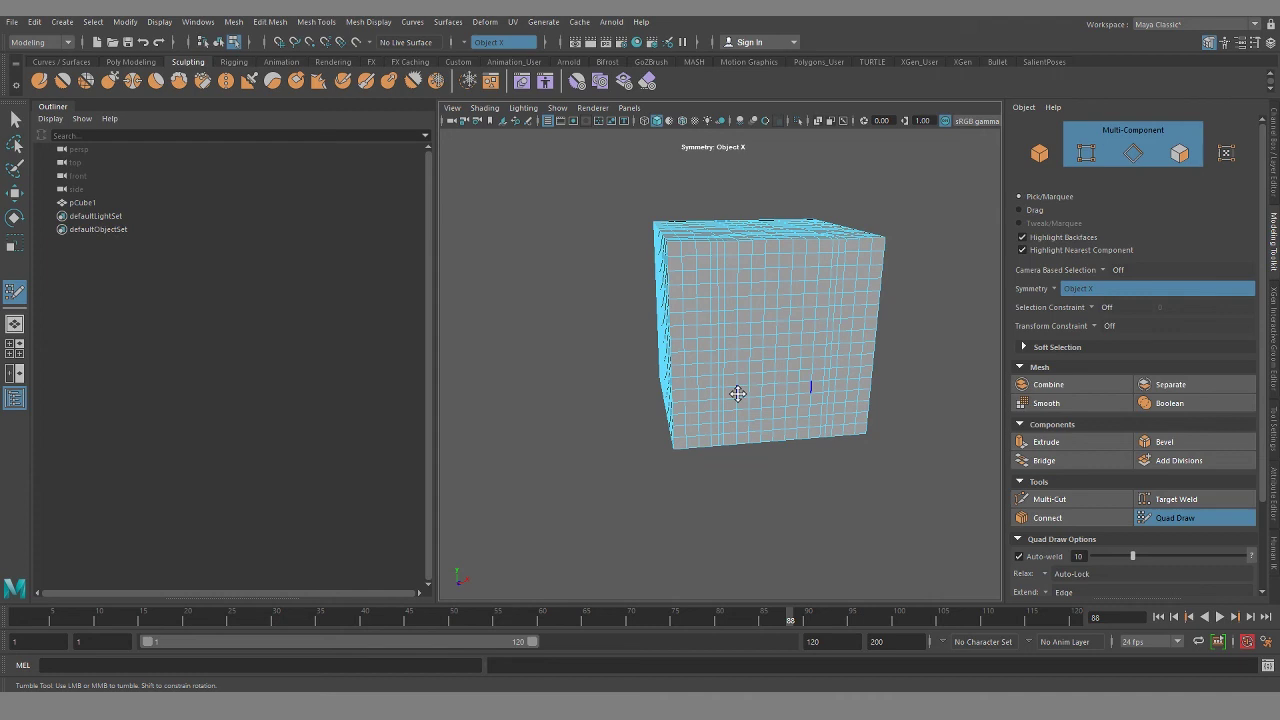
left_click_drag(737, 389, 805, 480, "alt")
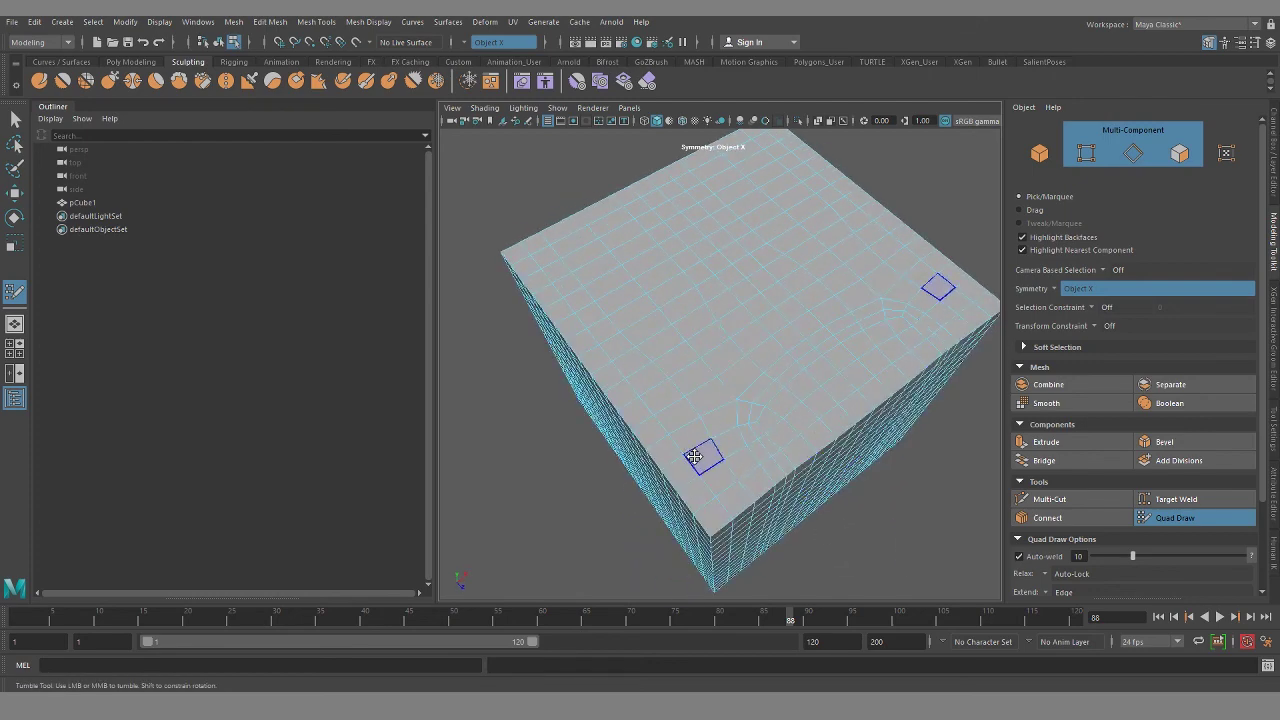
left_click_drag(771, 466, 731, 451, "alt")
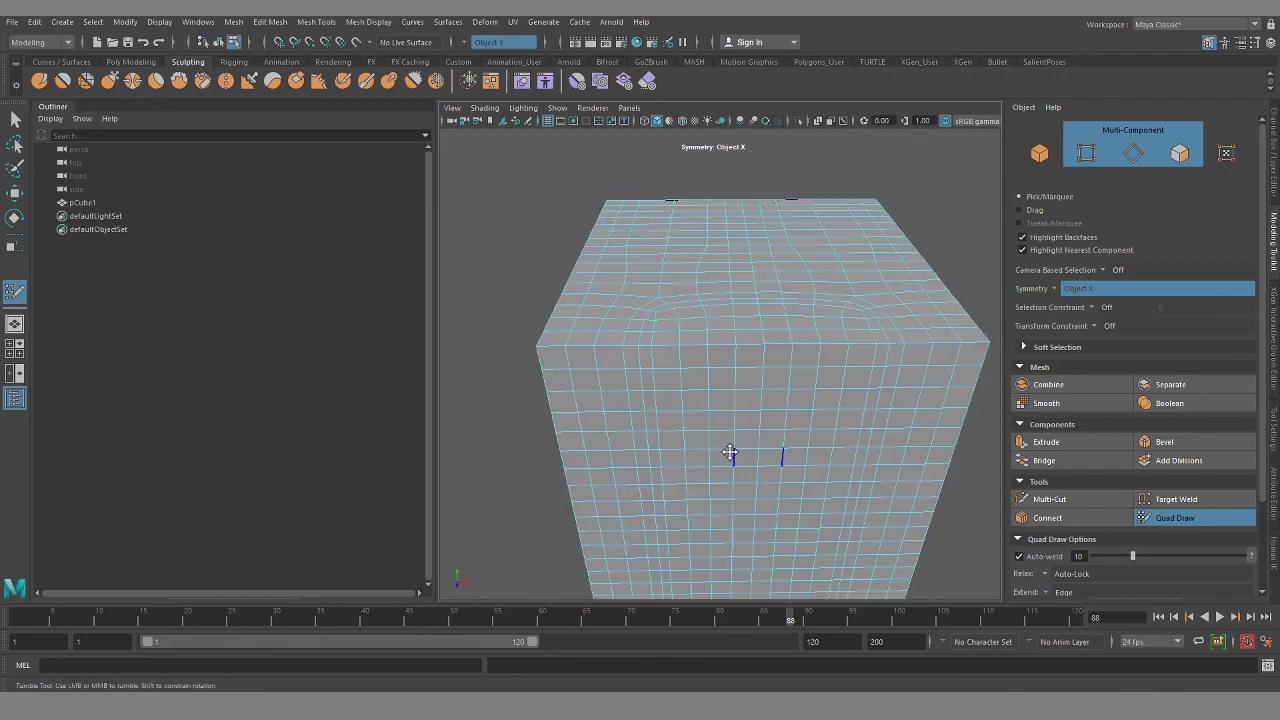
scroll(731, 451, "down", 5)
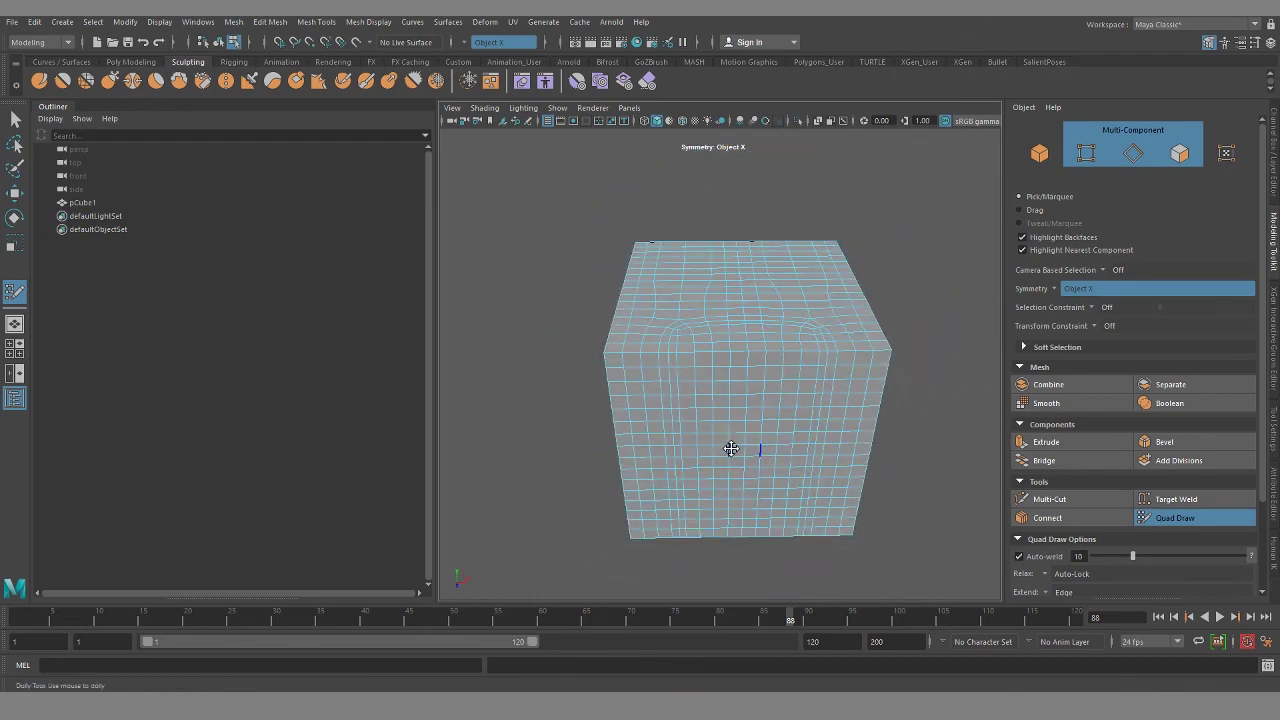